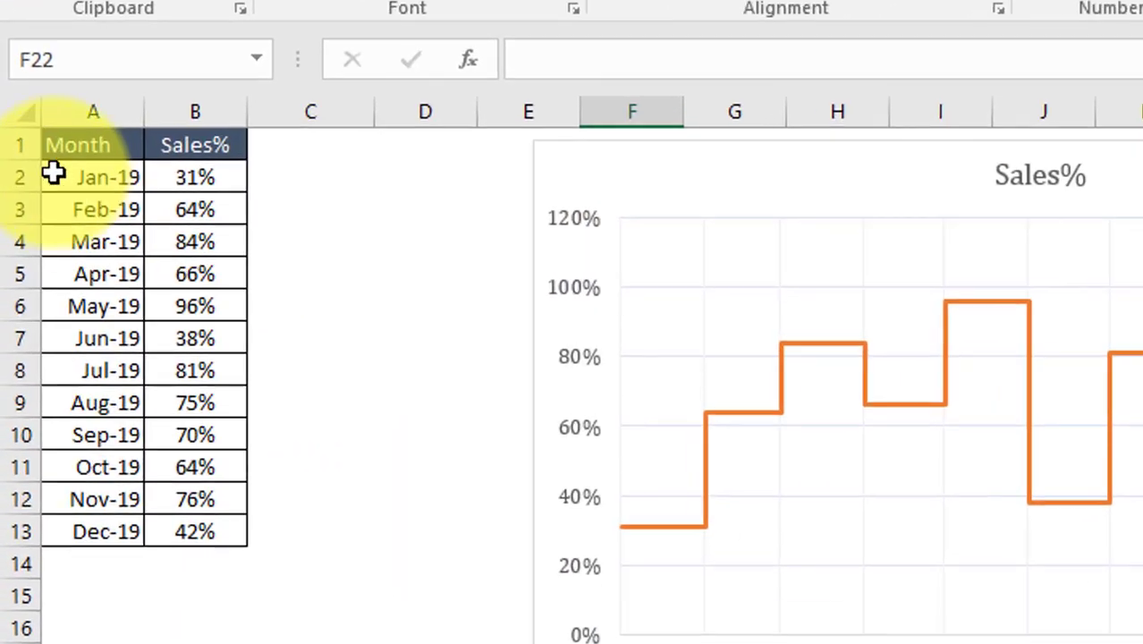
Examine the monthly Sales% data in A1:B13 and the step chart plotted from it
drag(66, 145, 231, 528)
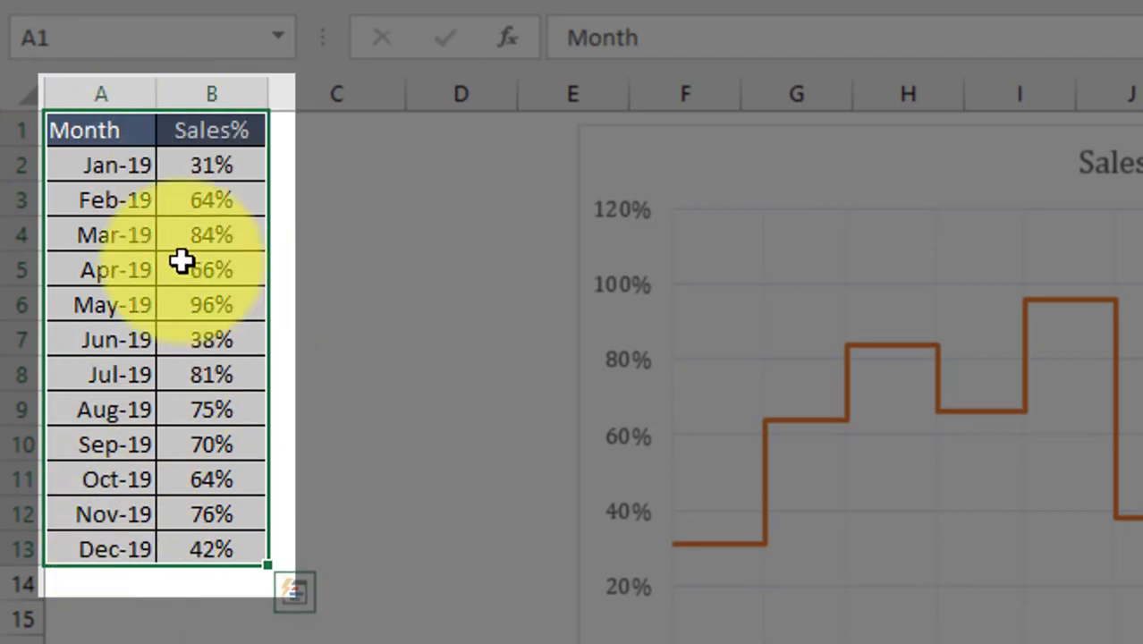
click(82, 168)
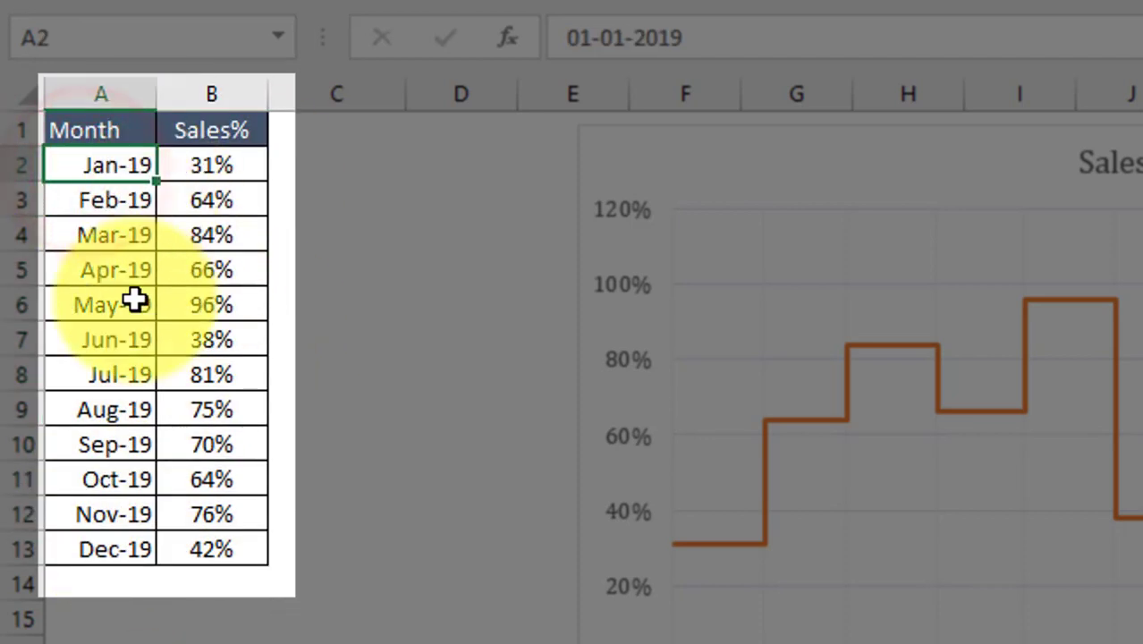
click(123, 553)
drag(230, 163, 234, 537)
drag(158, 93, 179, 105)
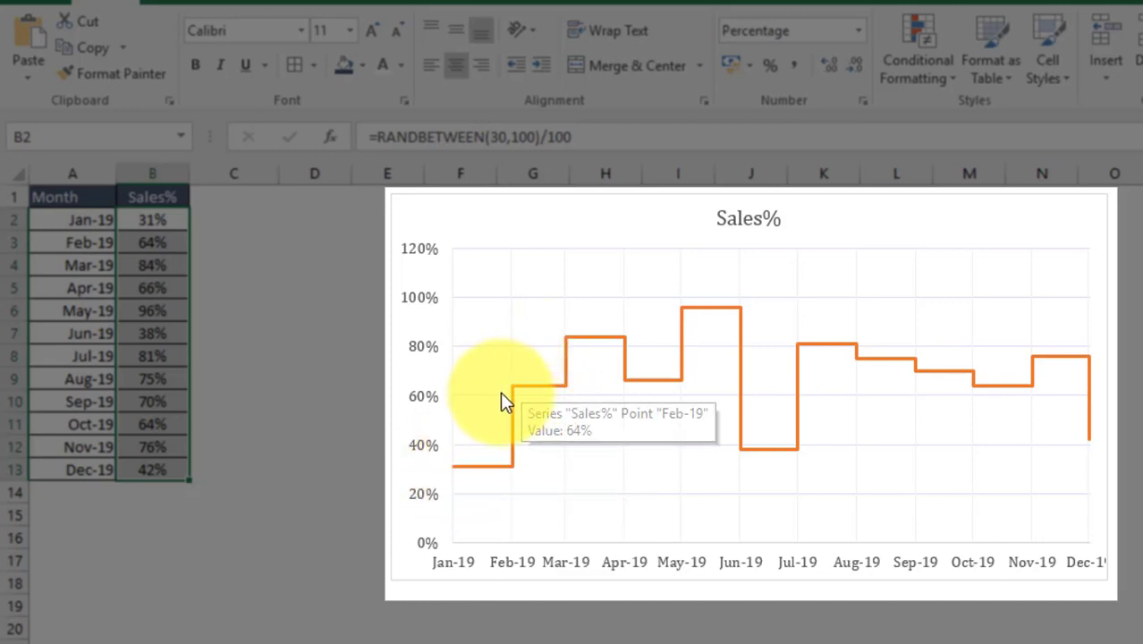
mouse_move(518, 387)
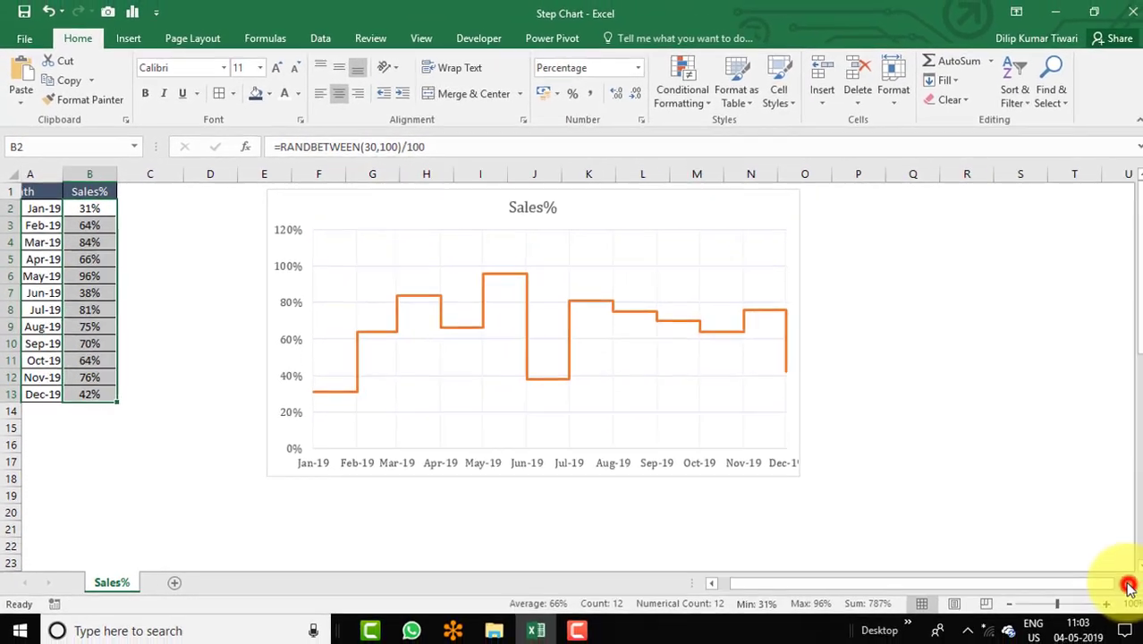
Enter the header Month in R3 with Jan 2019, Feb 2019 and Mar 2019 in the cells below it
click(1129, 586)
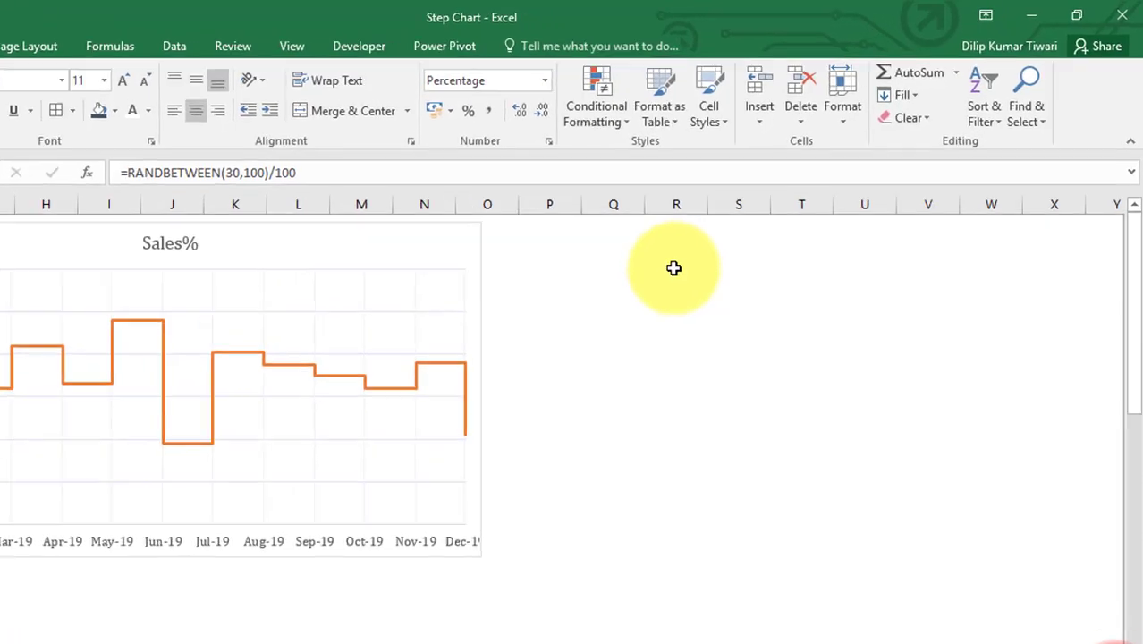
click(674, 264)
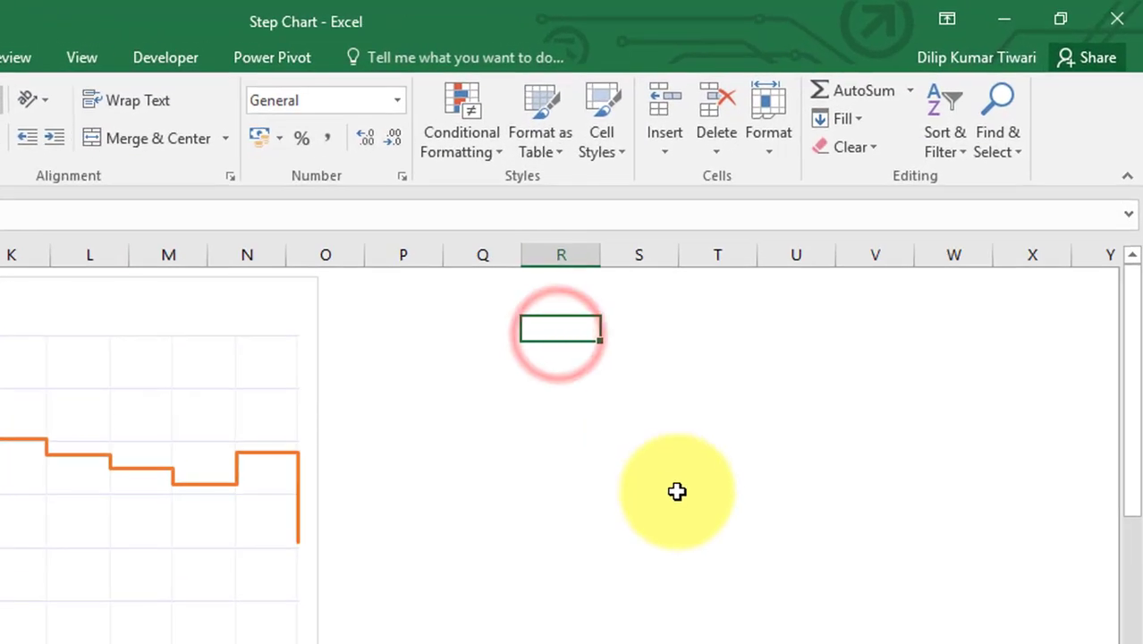
text(MOnth)
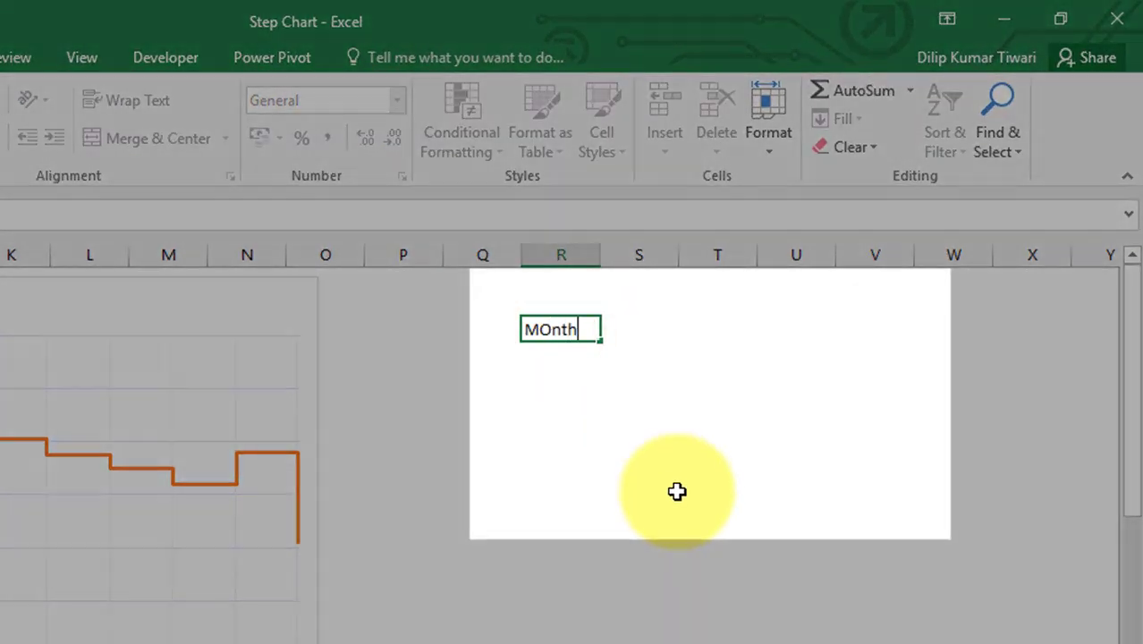
key(Return)
text(Jan)
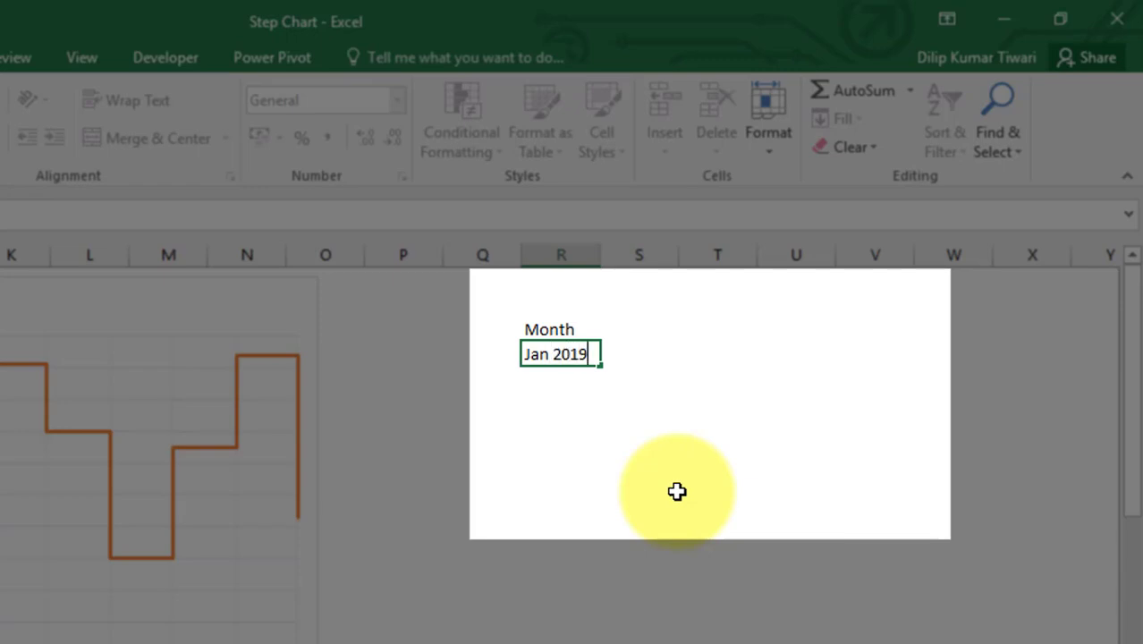
text( 2019)
key(Return)
text(Feb)
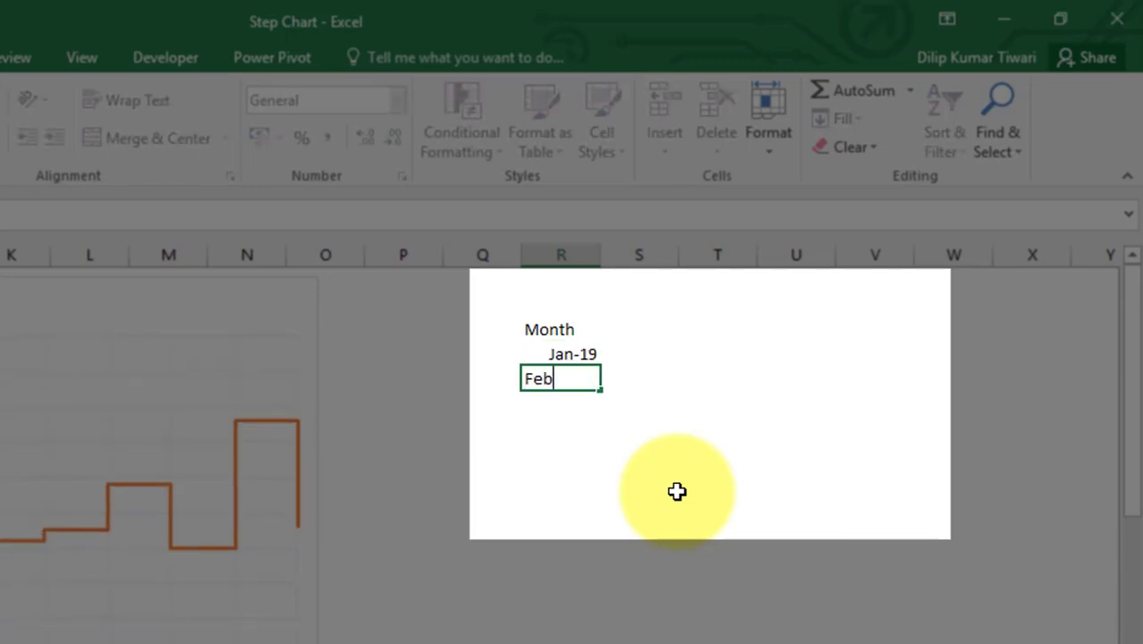
text( 2019)
key(Return)
text(MN)
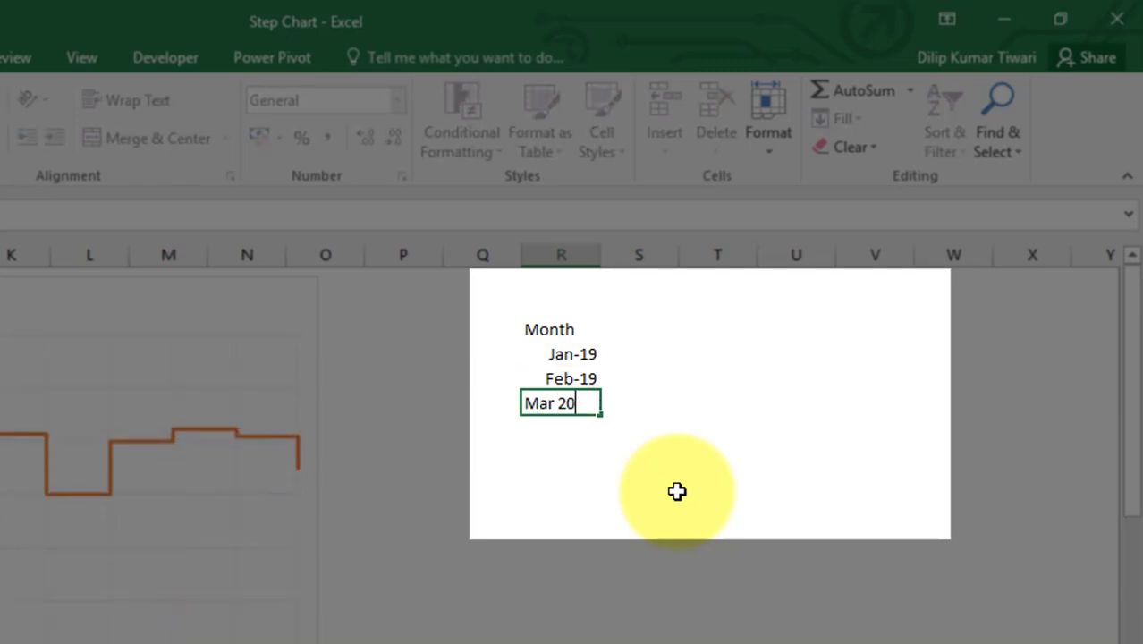
text(r 2019)
key(Return)
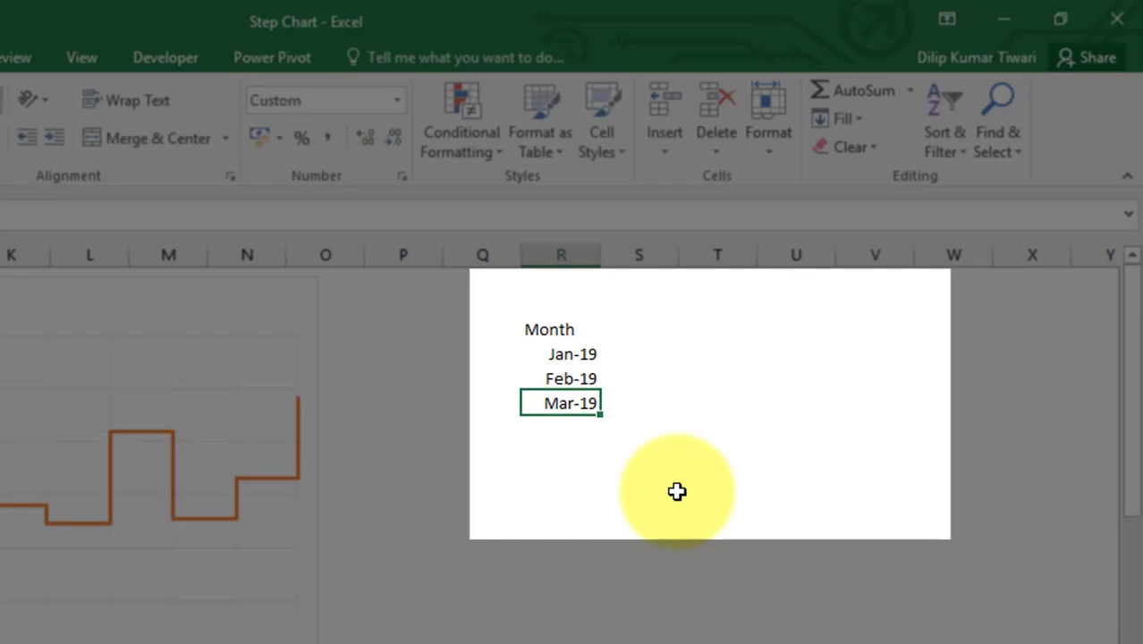
Enter the header Sales% in S3 with 50%, 80% and 60% beside the three months
key(Right)
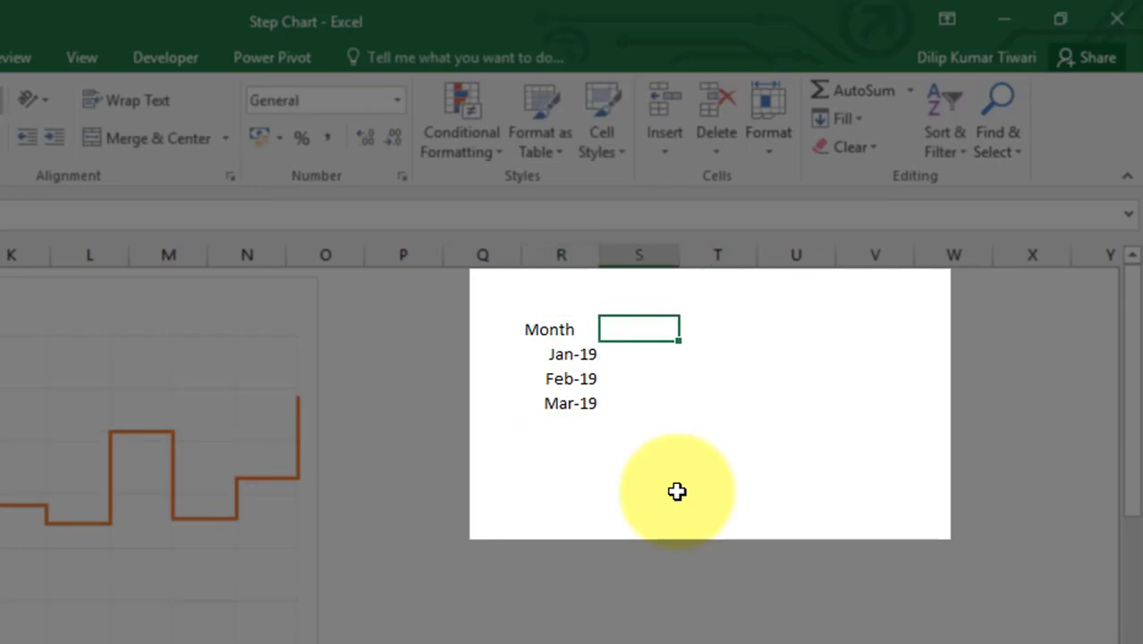
text(Sales%)
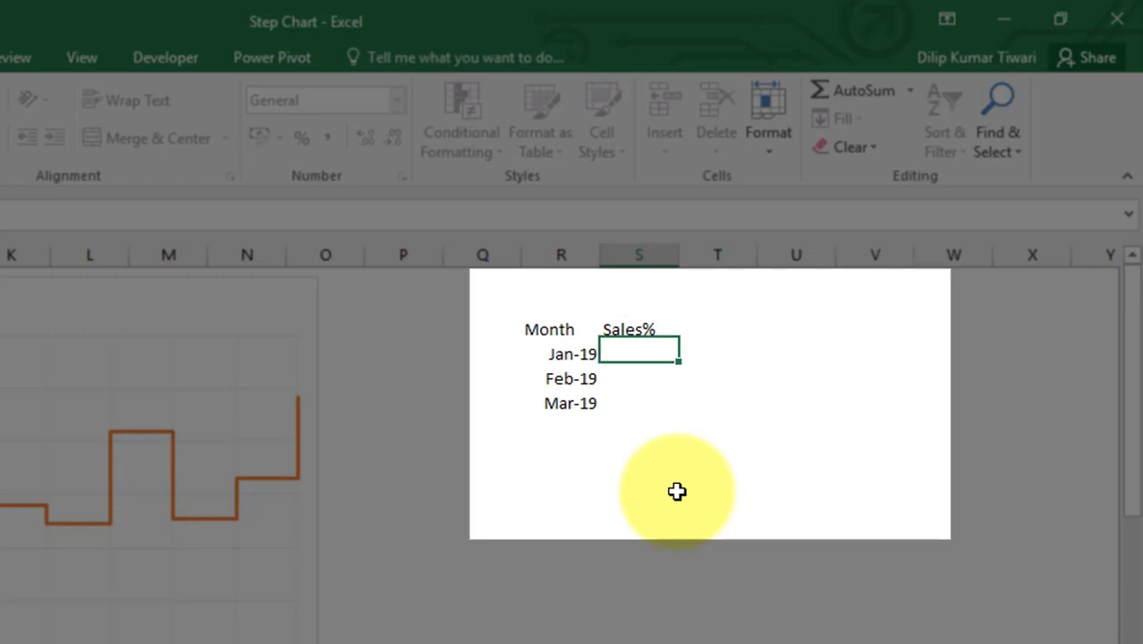
text(50)
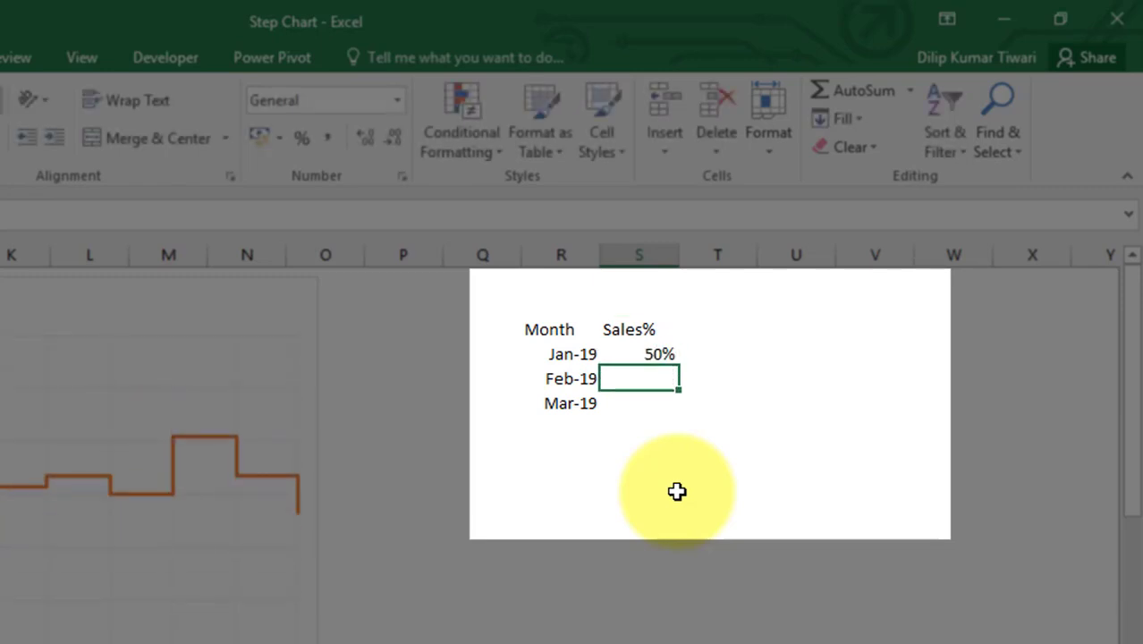
text(80)
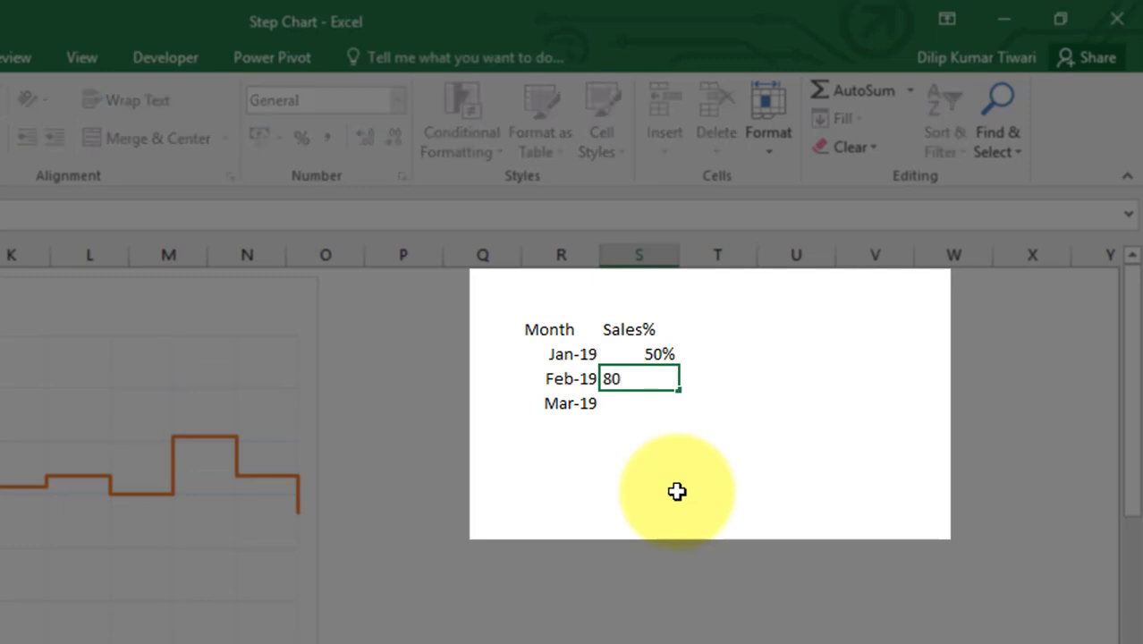
key(Return)
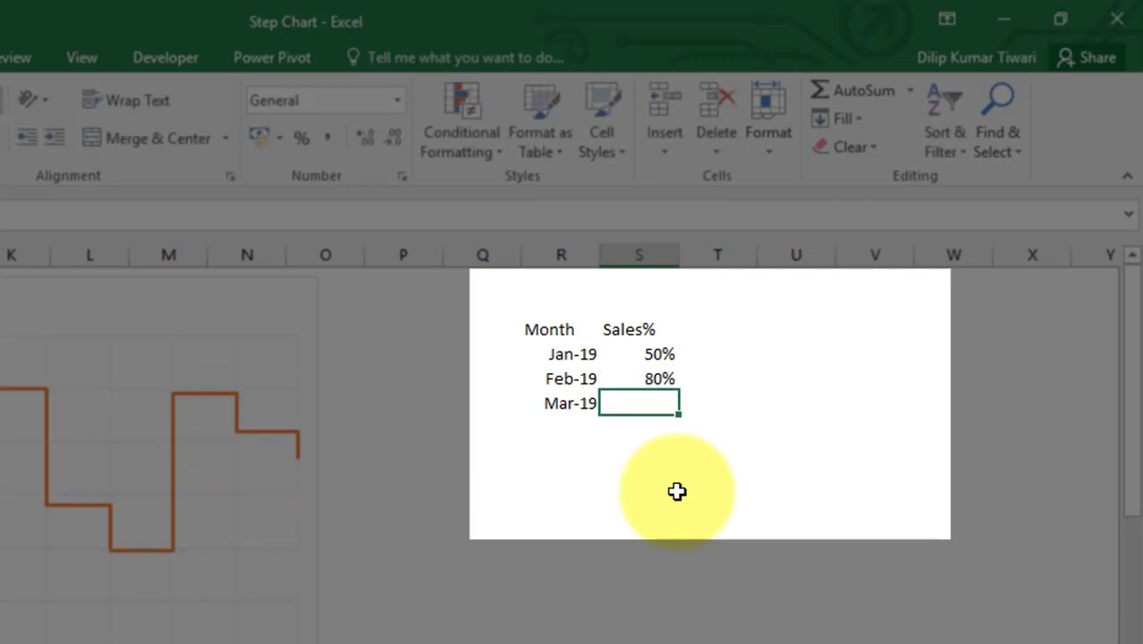
text(60)
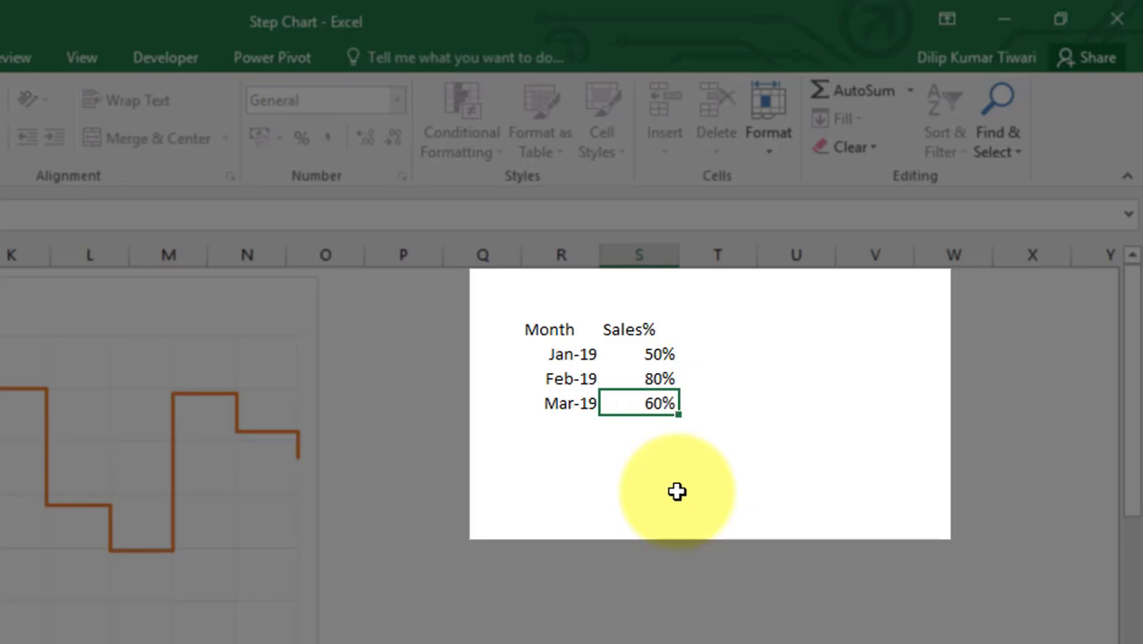
text(0)
key(Return)
Insert a basic 2-D line chart from the Month and Sales% table in R3:S6
key(Up)
key(Up)
key(Up)
key(Up)
key(Left)
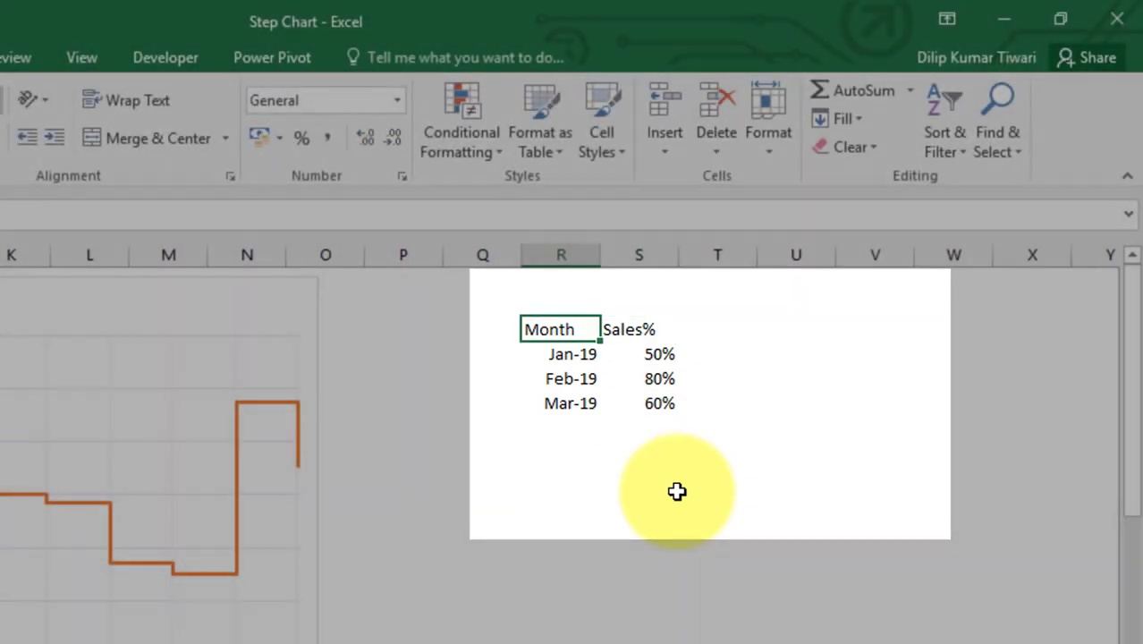
key(shift+Right)
key(shift+Down)
key(shift+Down)
key(shift+Down)
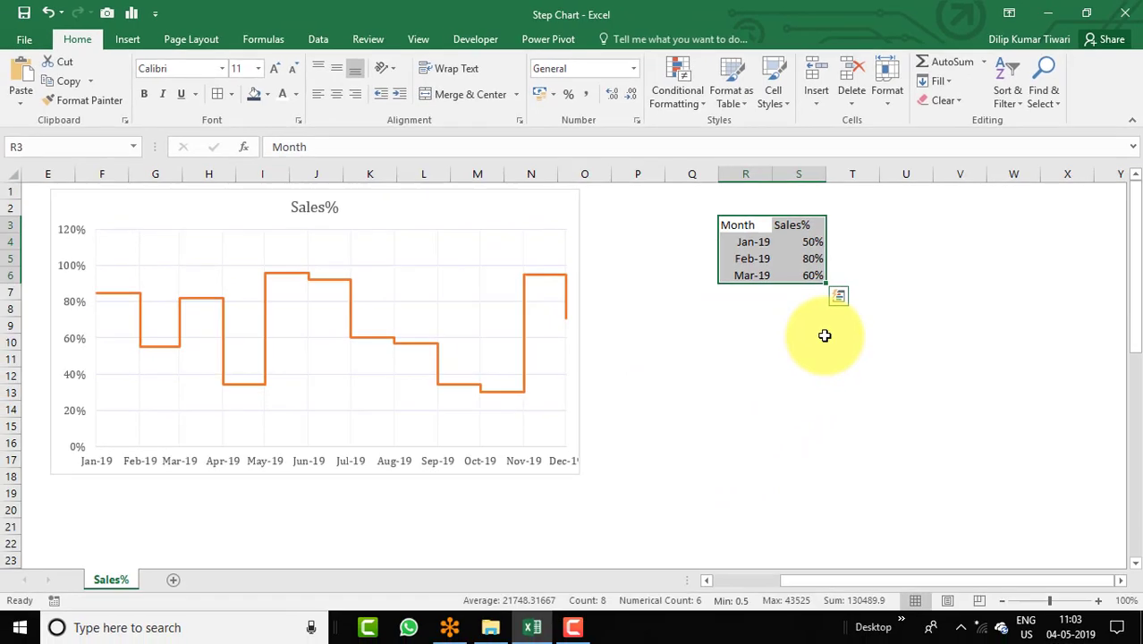
click(1120, 581)
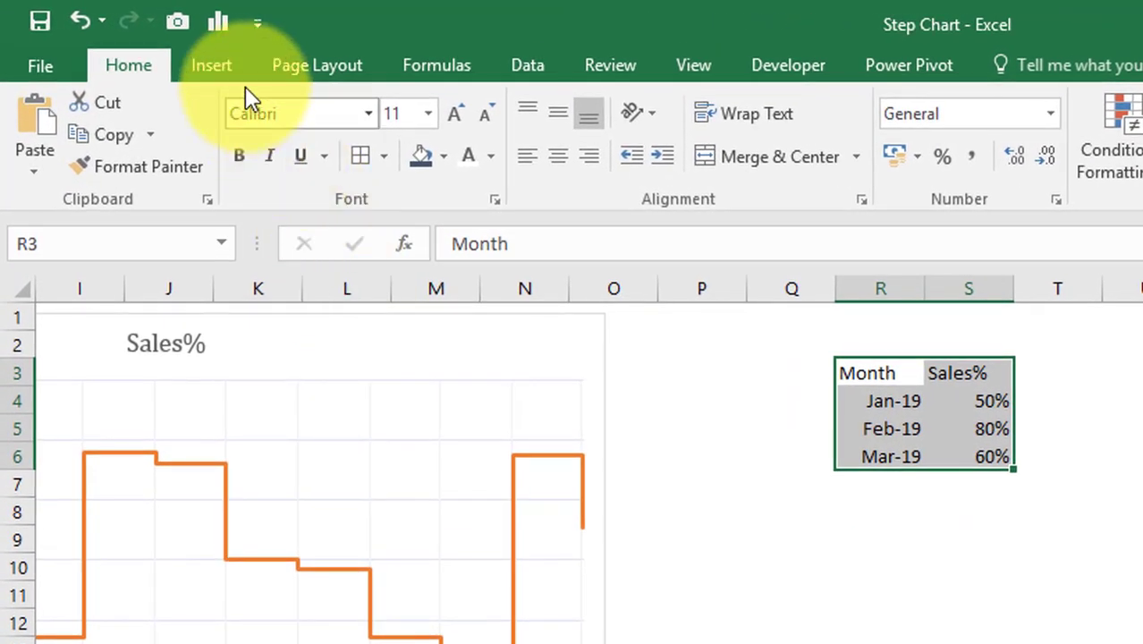
click(157, 46)
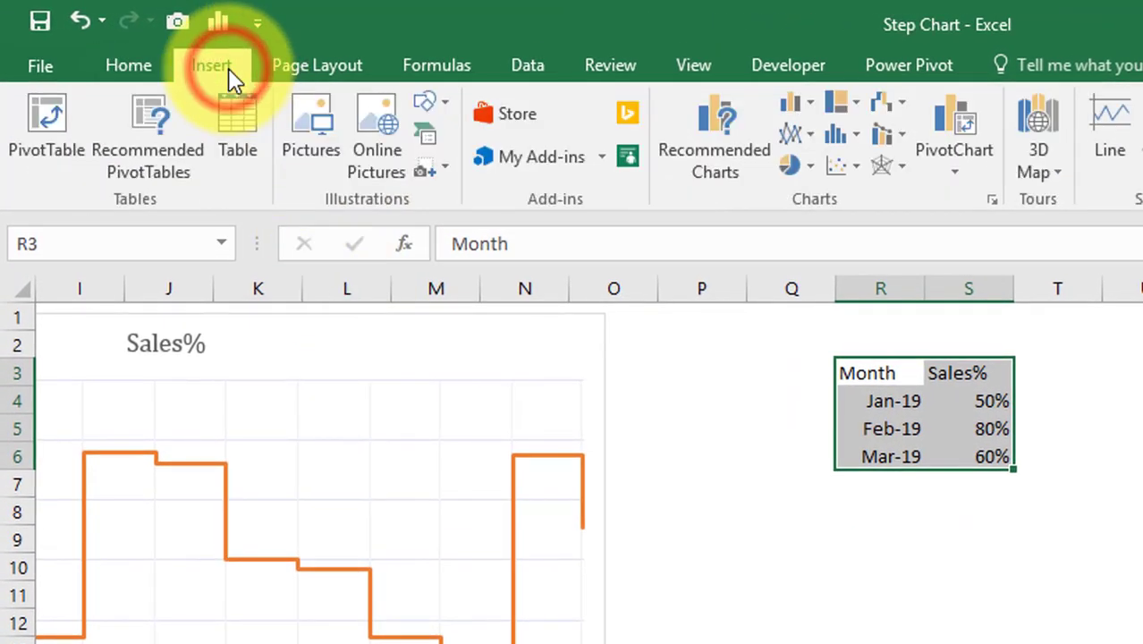
click(810, 136)
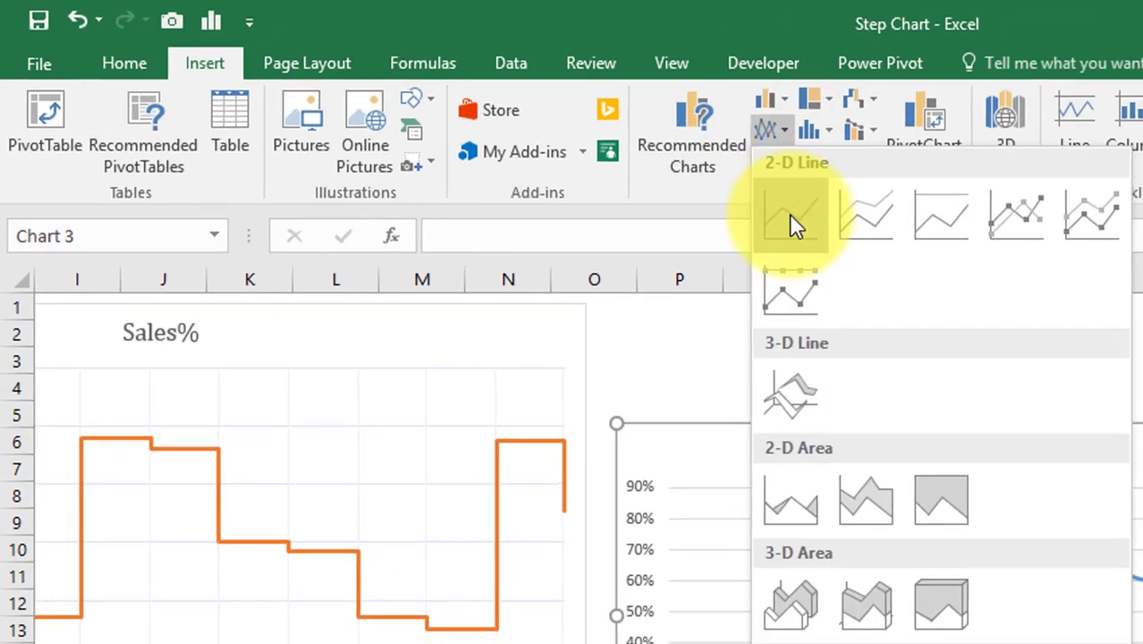
click(792, 224)
Move the new line chart beside the three-month table, starting in column T, and deselect it
drag(686, 275, 984, 218)
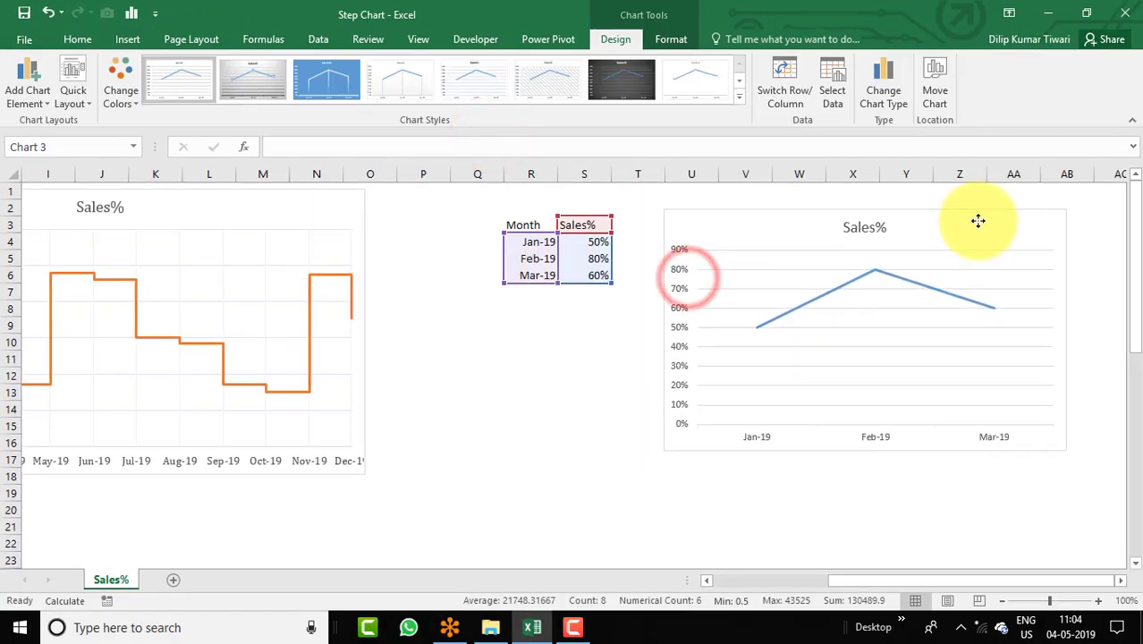
click(1125, 581)
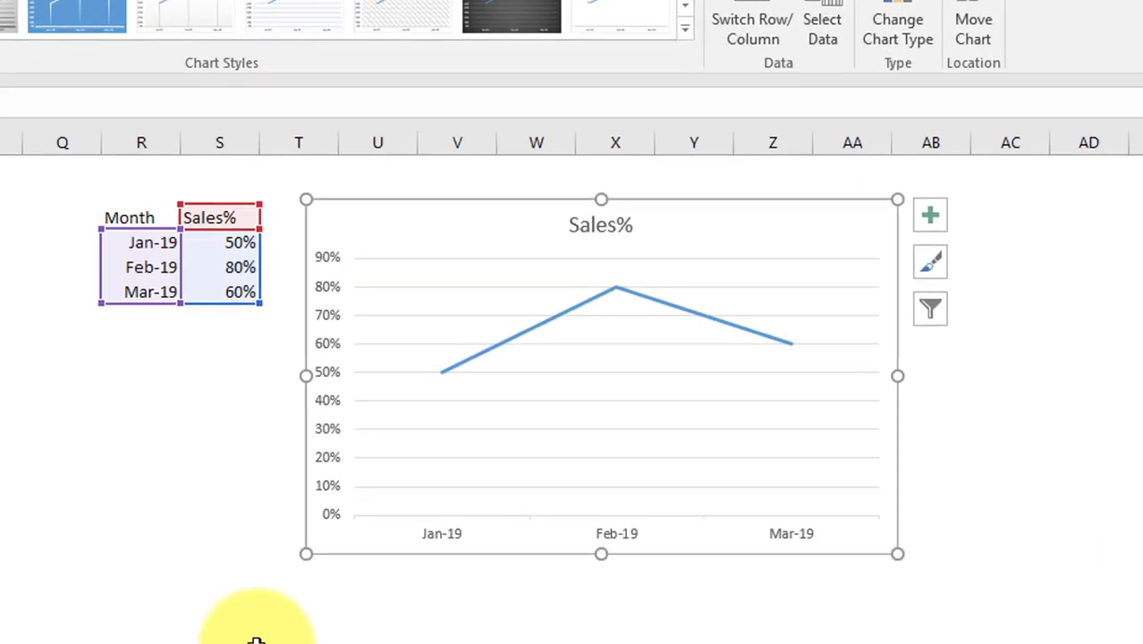
click(556, 507)
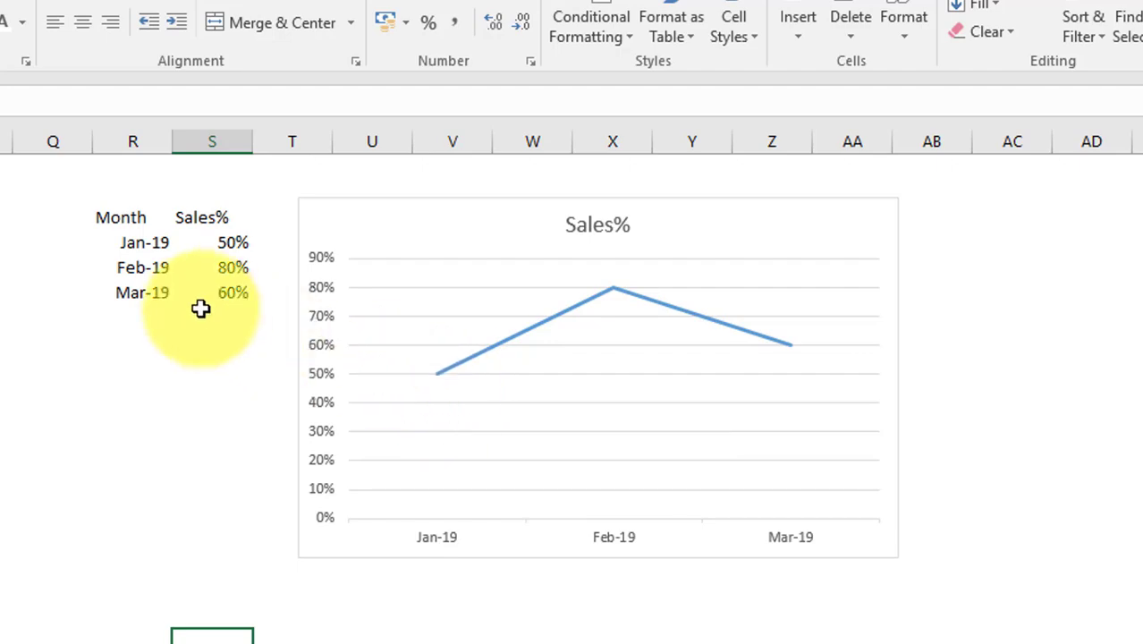
Draw a horizontal line shape about 4 cm long on the chart at the 50% level, from the Jan-19 point to Feb-19
click(224, 245)
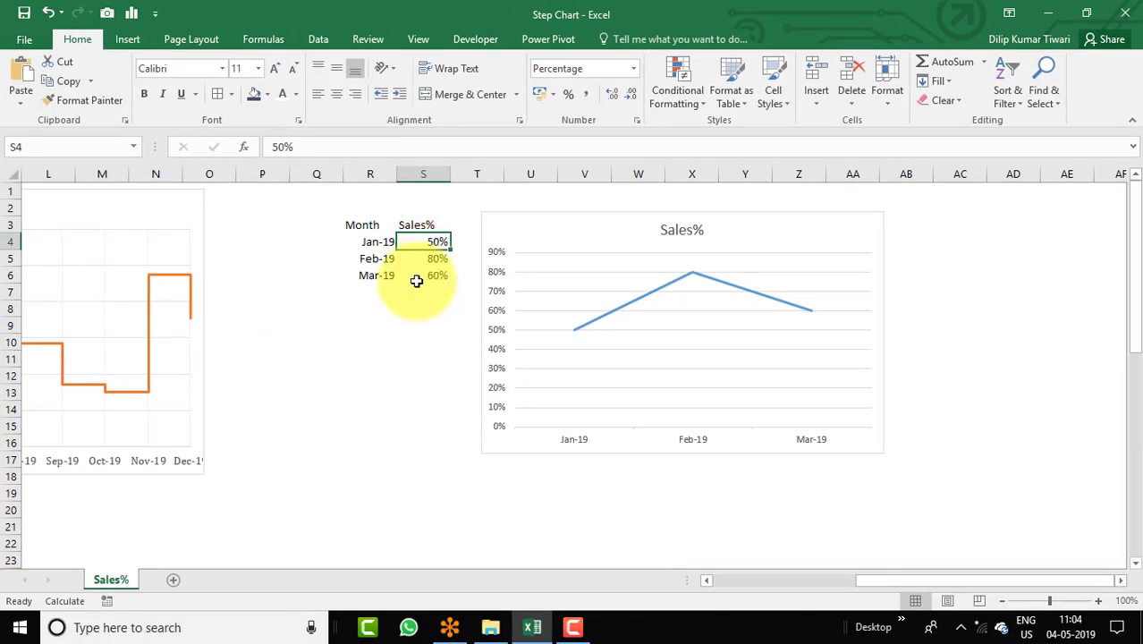
click(127, 41)
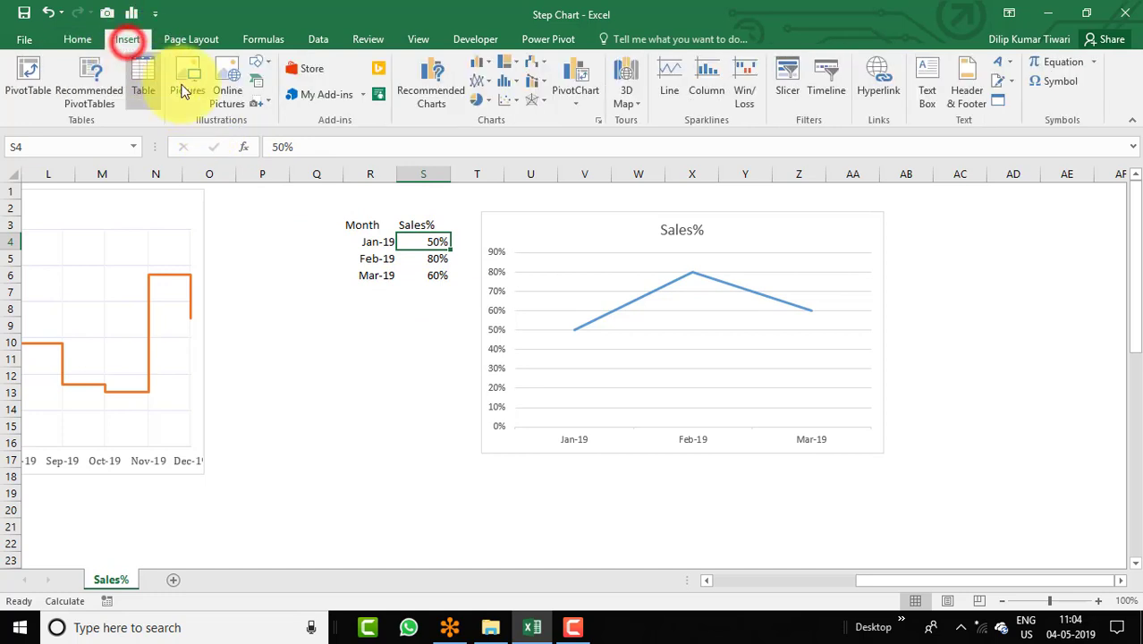
click(268, 70)
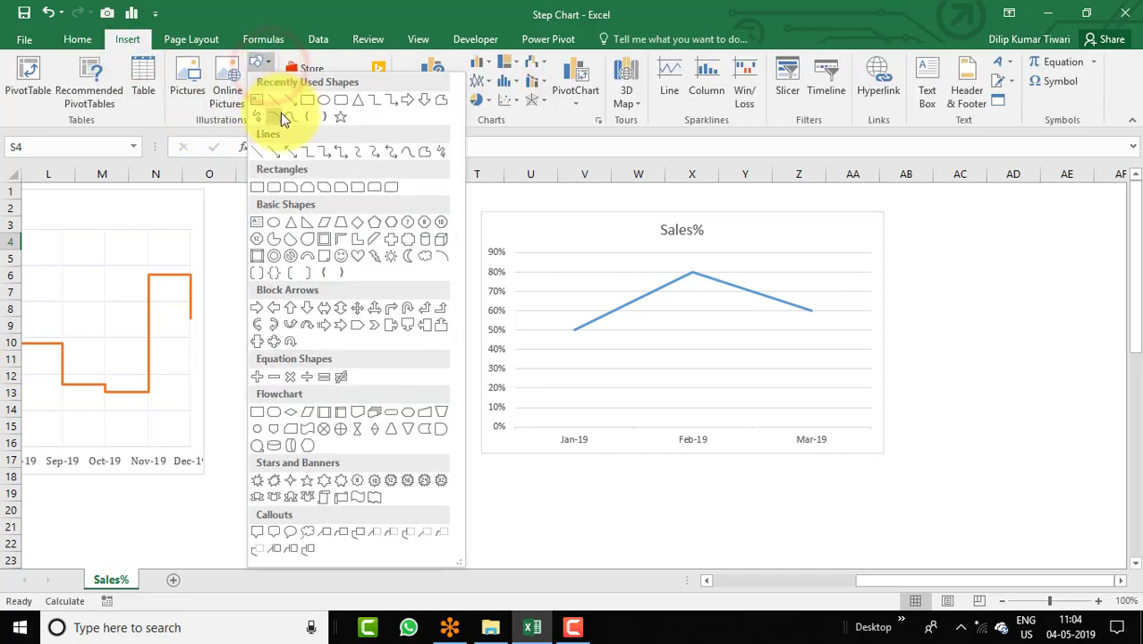
click(281, 113)
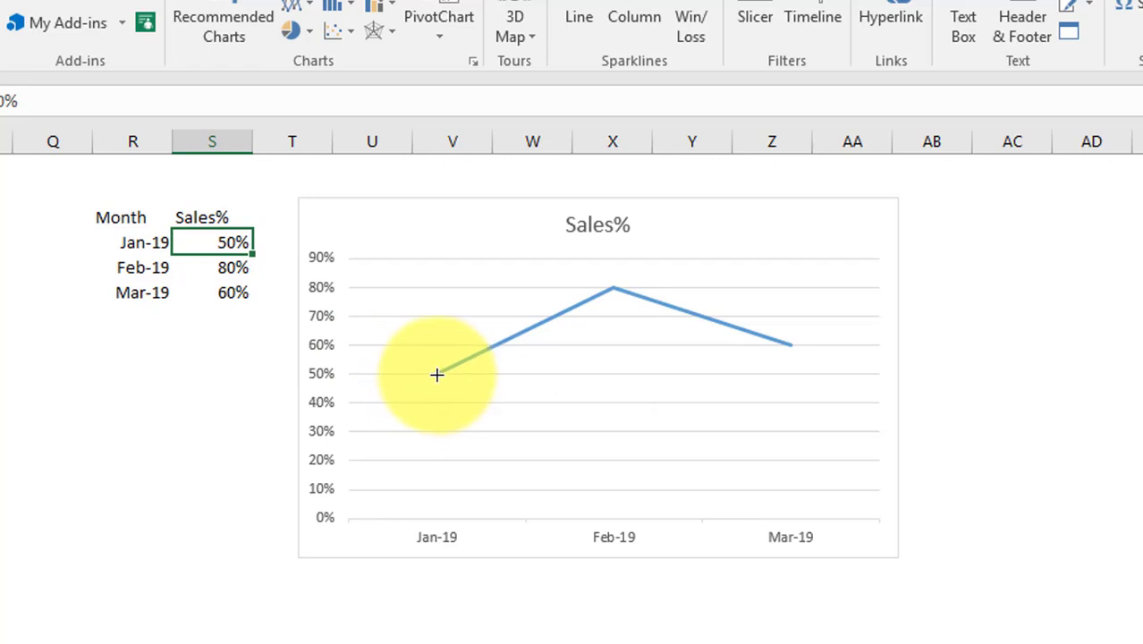
mouse_move(436, 374)
drag(437, 374, 566, 372)
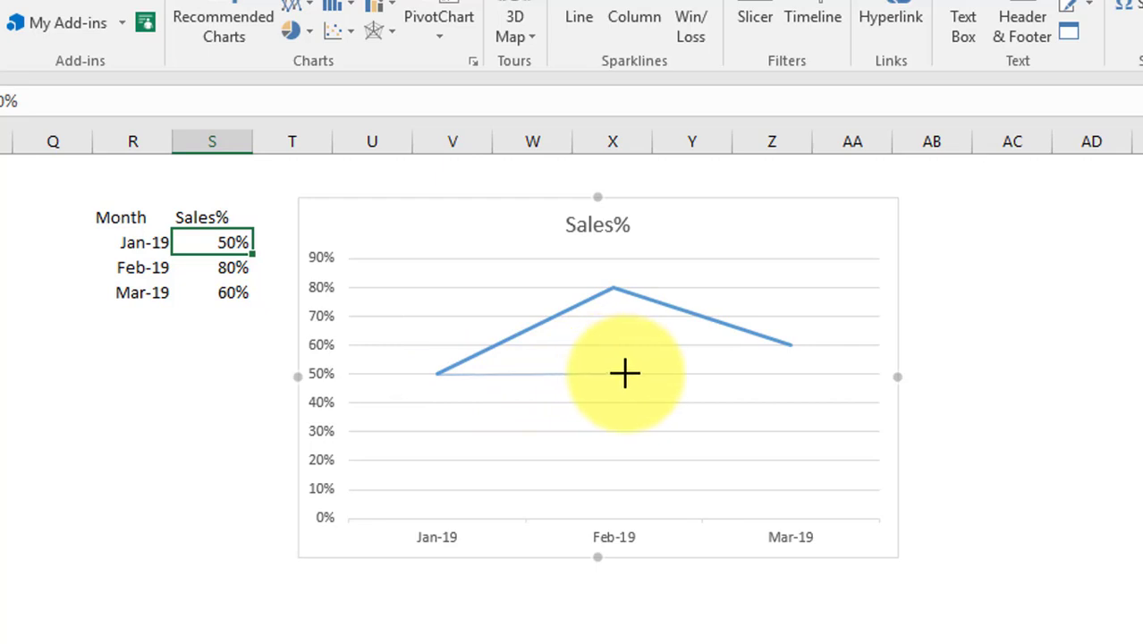
drag(625, 374, 625, 374)
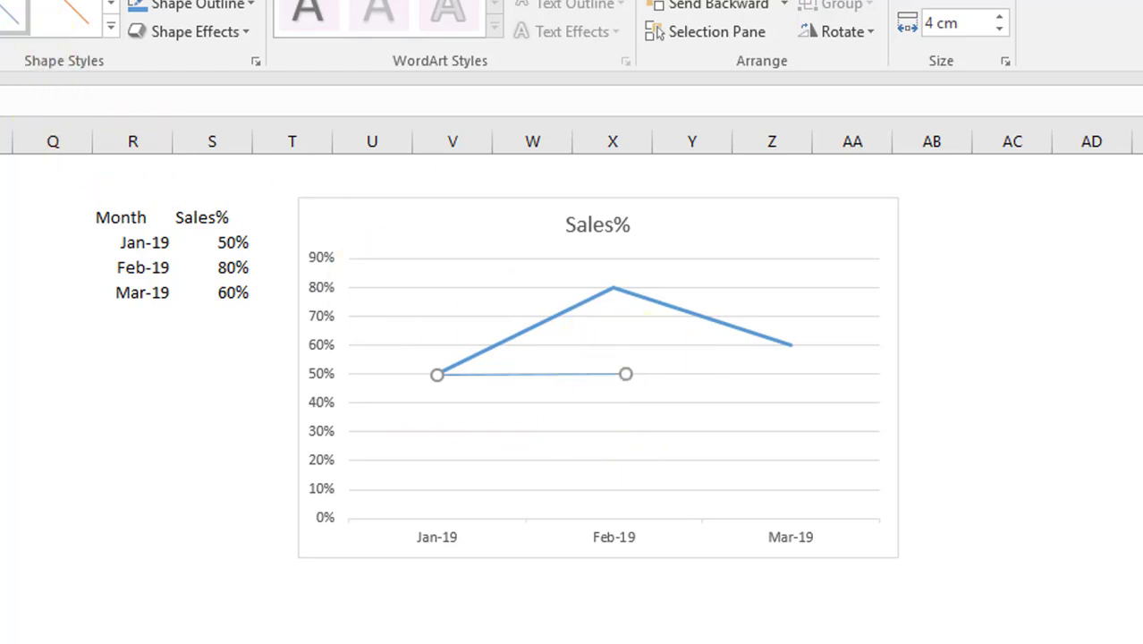
Draw a vertical line shape near Feb-19 from the end of the horizontal line up to the 80% level
key(alt+n)
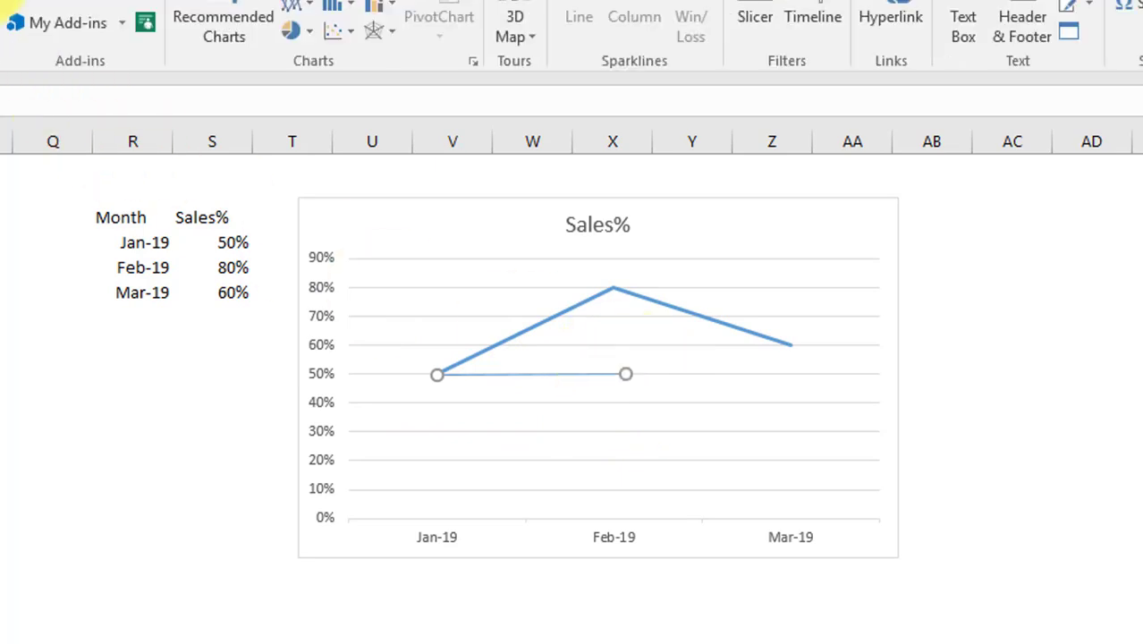
click(6, 20)
click(13, 107)
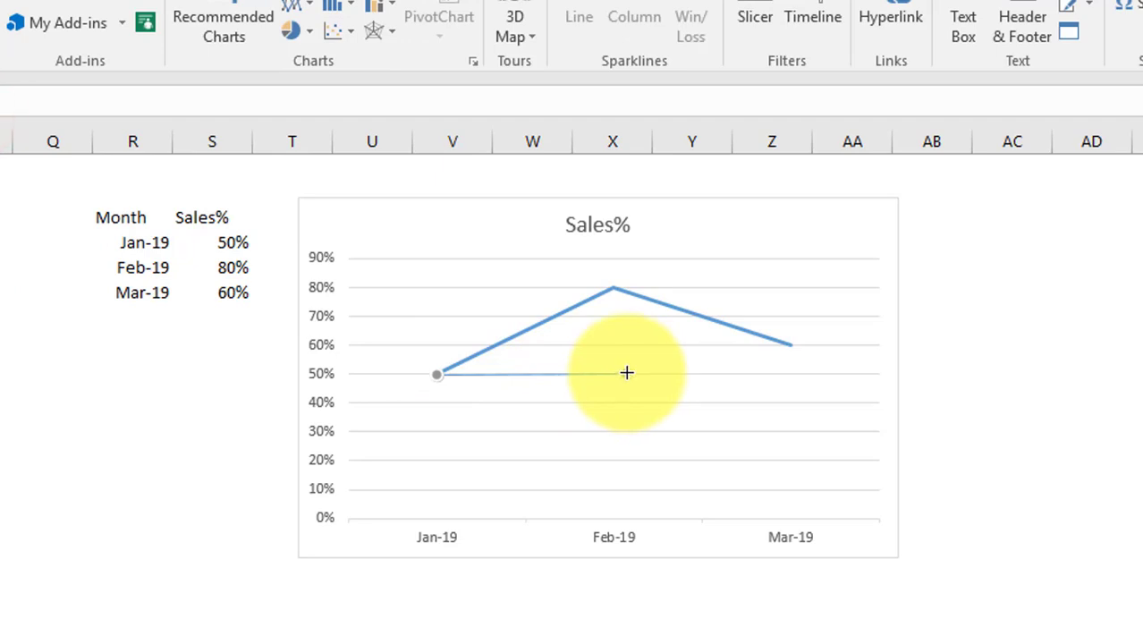
drag(629, 370, 625, 289)
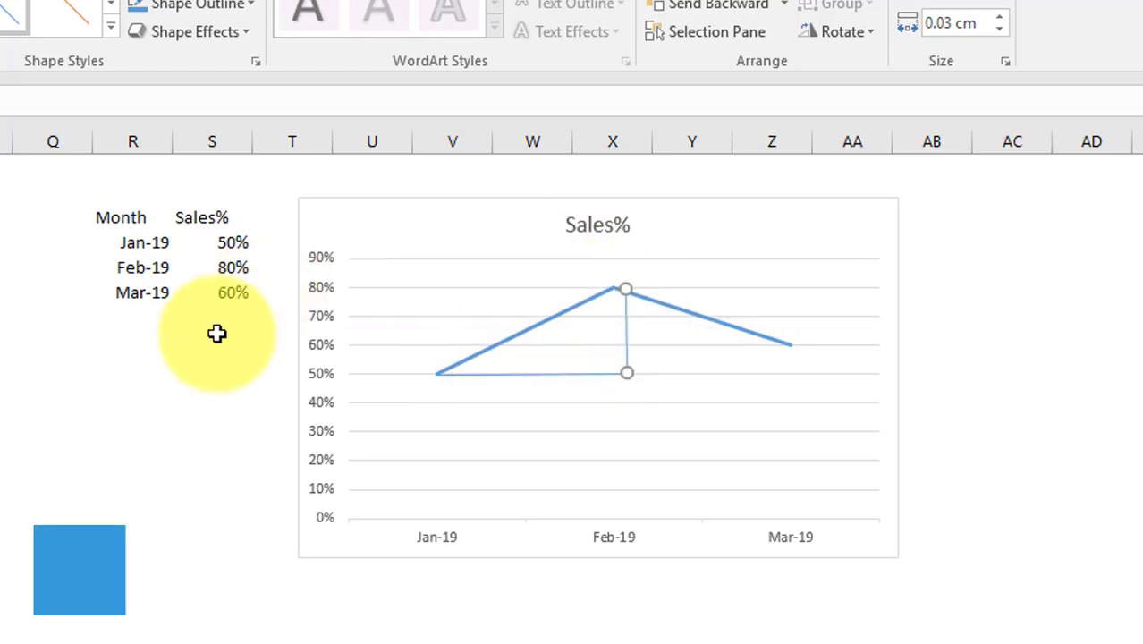
Move the Sales% line chart so it starts in column V, and delete the vertical and horizontal line shapes drawn over it
click(394, 206)
drag(482, 216, 622, 225)
click(625, 323)
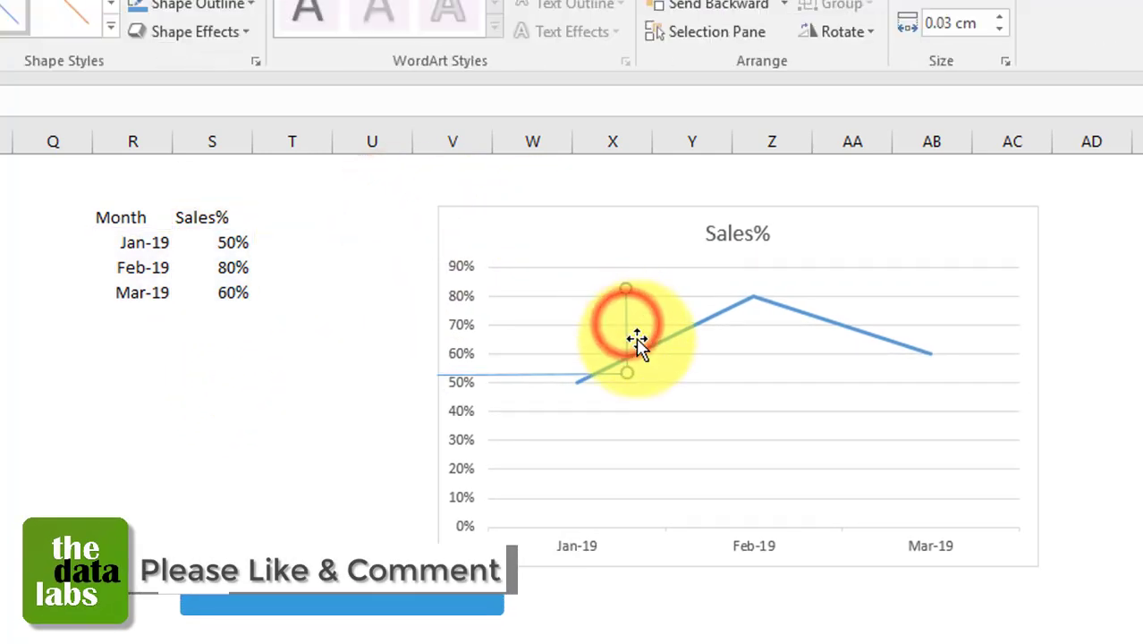
key(Delete)
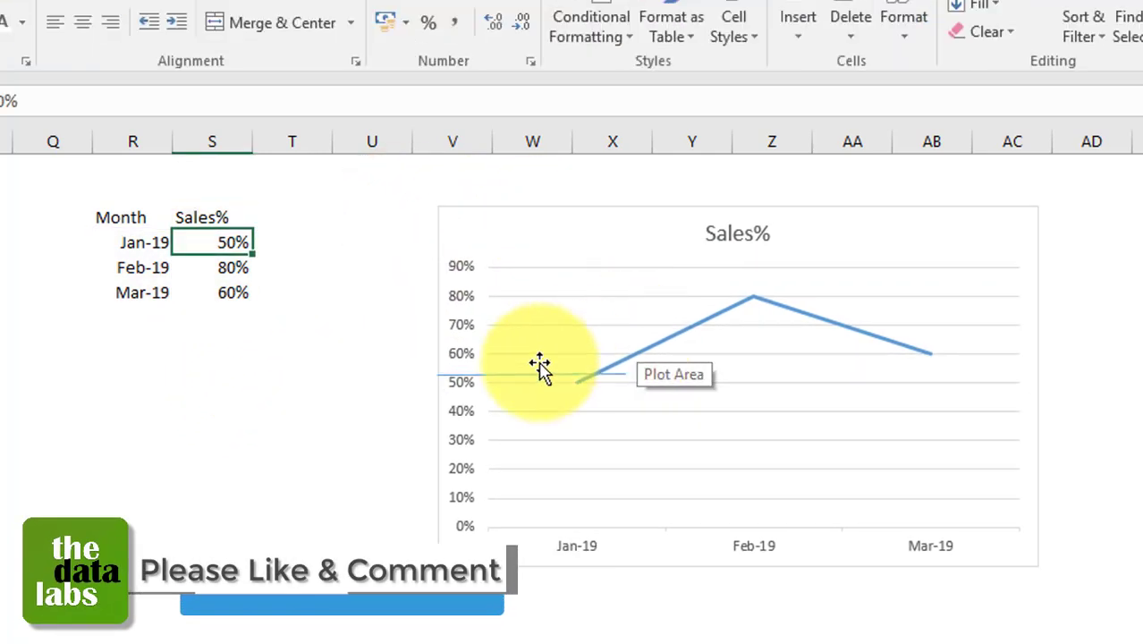
click(537, 374)
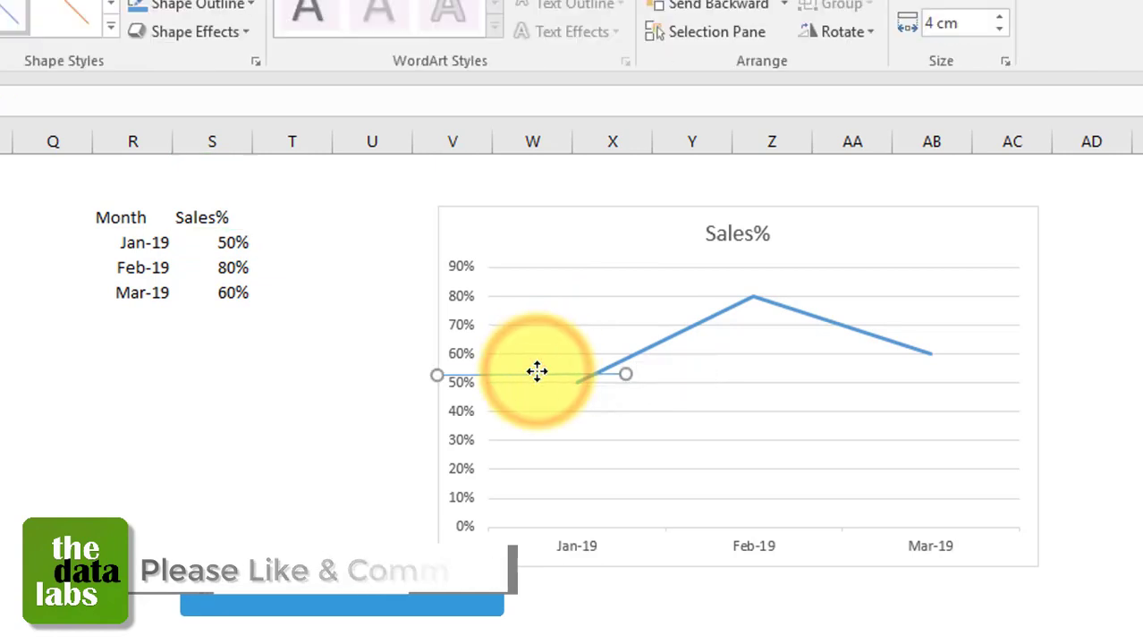
key(Delete)
Move the Mar-19 row of the small Month and Sales% table down to R8:S8
click(168, 324)
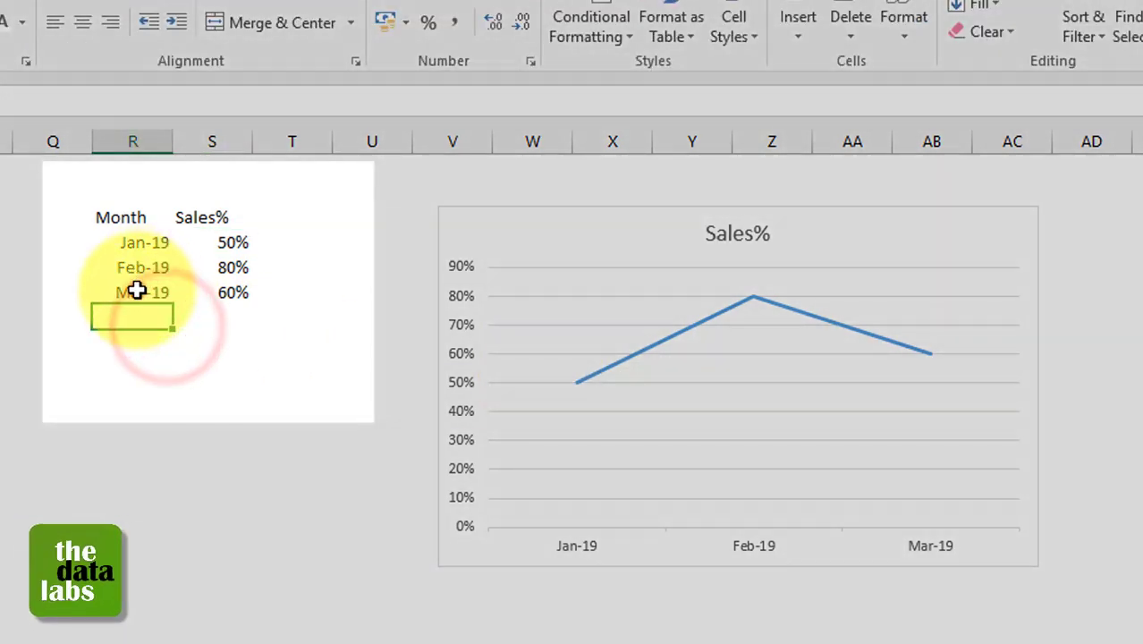
click(136, 291)
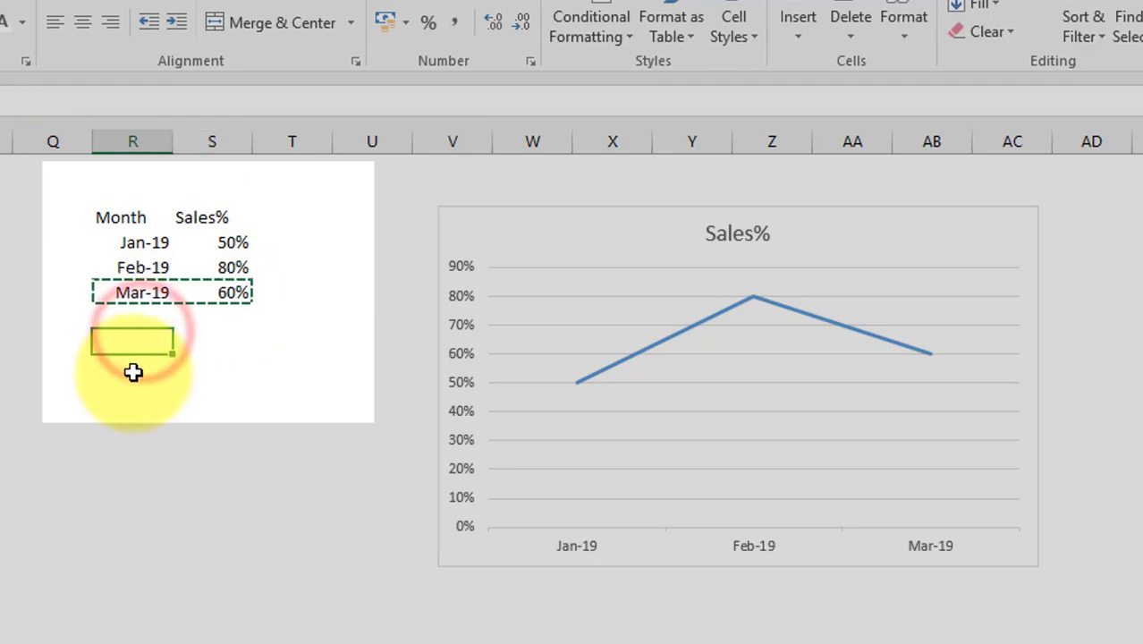
key(ctrl+v)
Duplicate the Feb-19 row into R6:S6 and the Mar-19 row into R7:S7
click(140, 269)
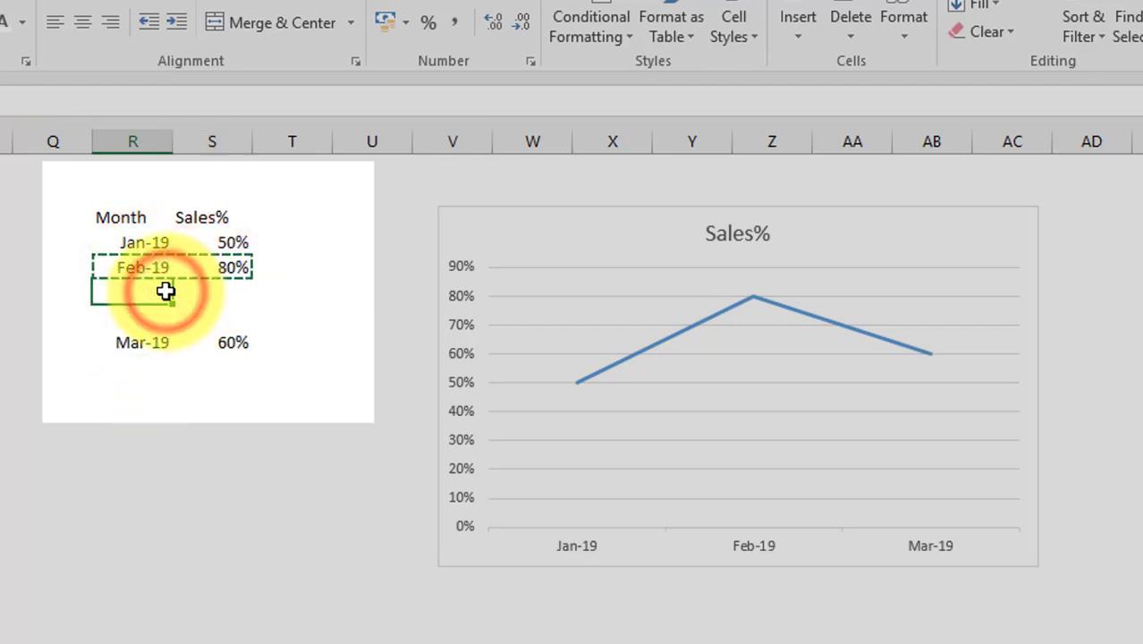
text(Feb-19	80%)
click(137, 348)
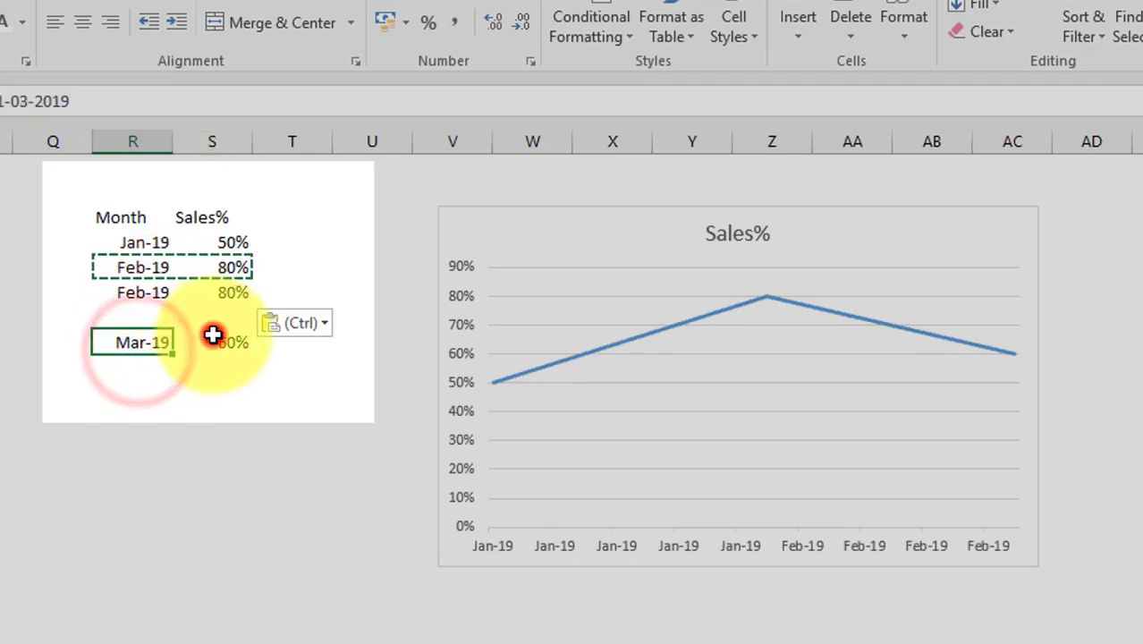
drag(212, 335, 232, 338)
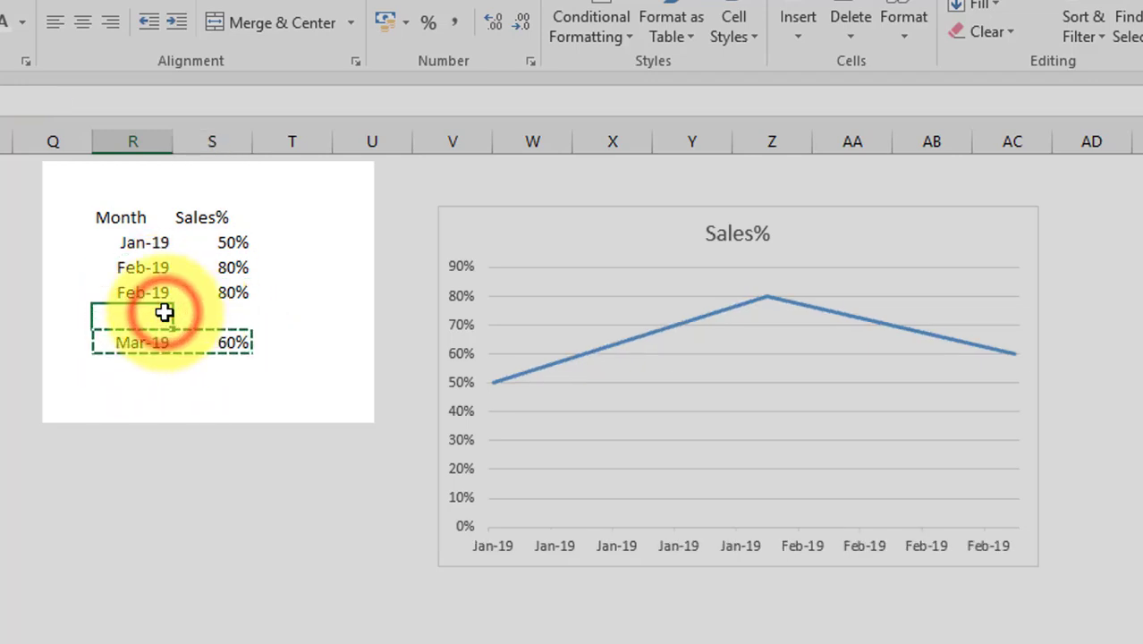
text(Mar-19	60%)
click(273, 315)
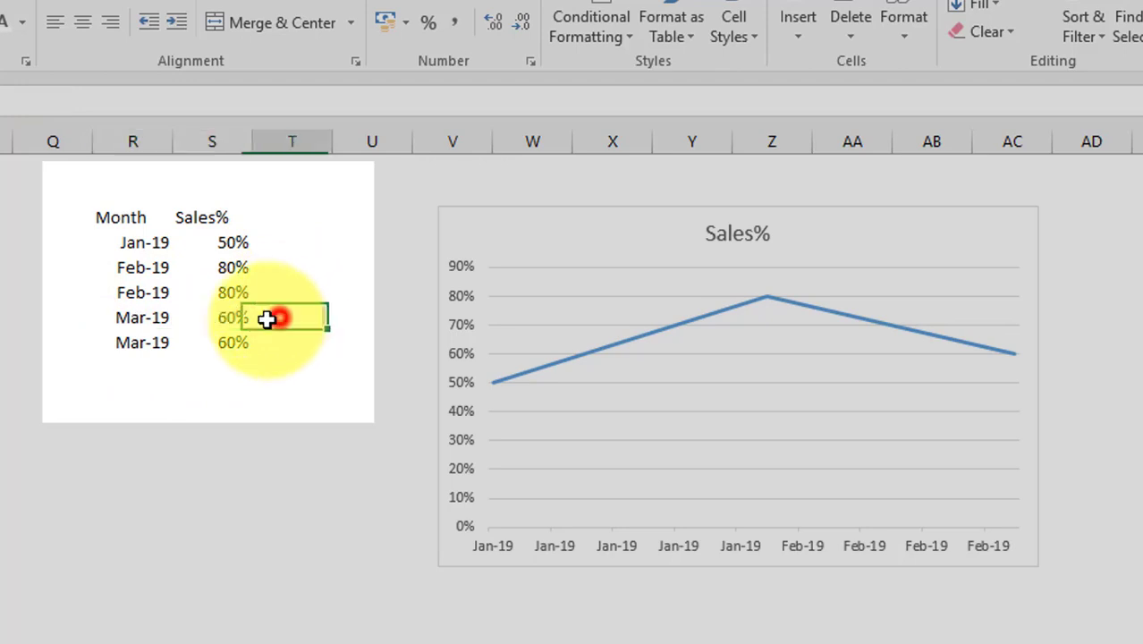
Make the first Feb-19 Sales% in S5 carry over the January value with the formula =S4
click(228, 315)
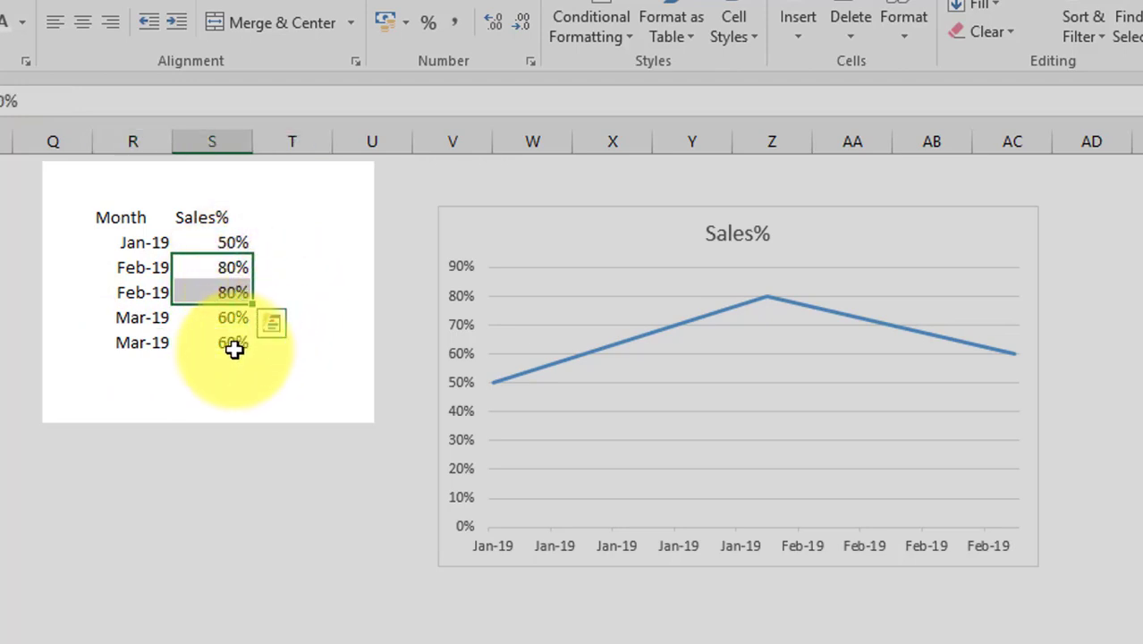
click(223, 319)
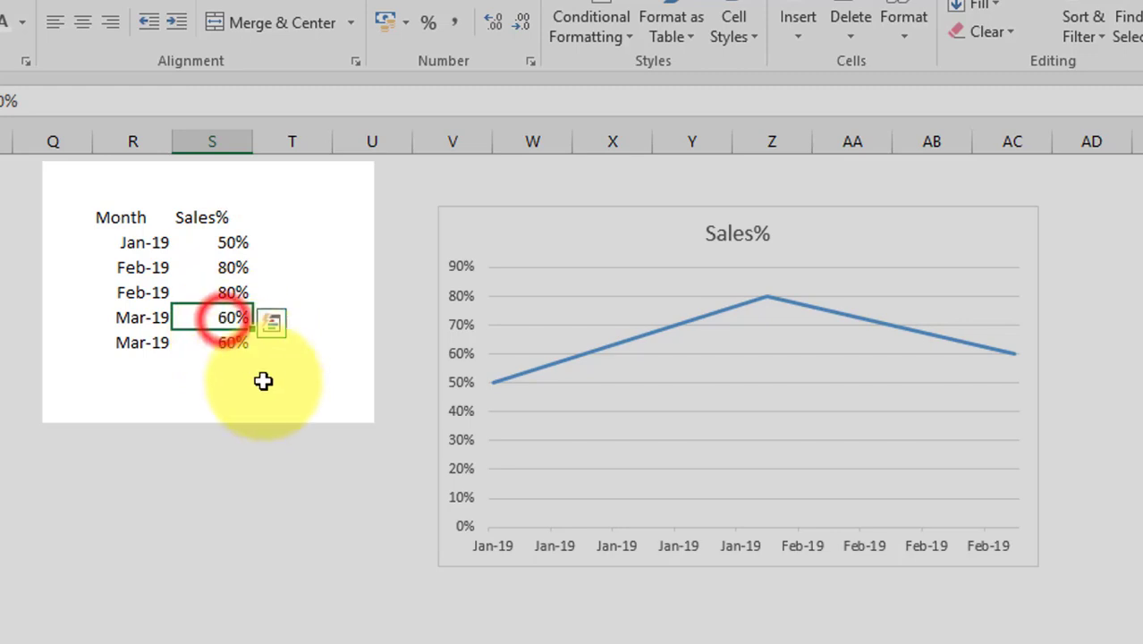
click(219, 269)
text(=)
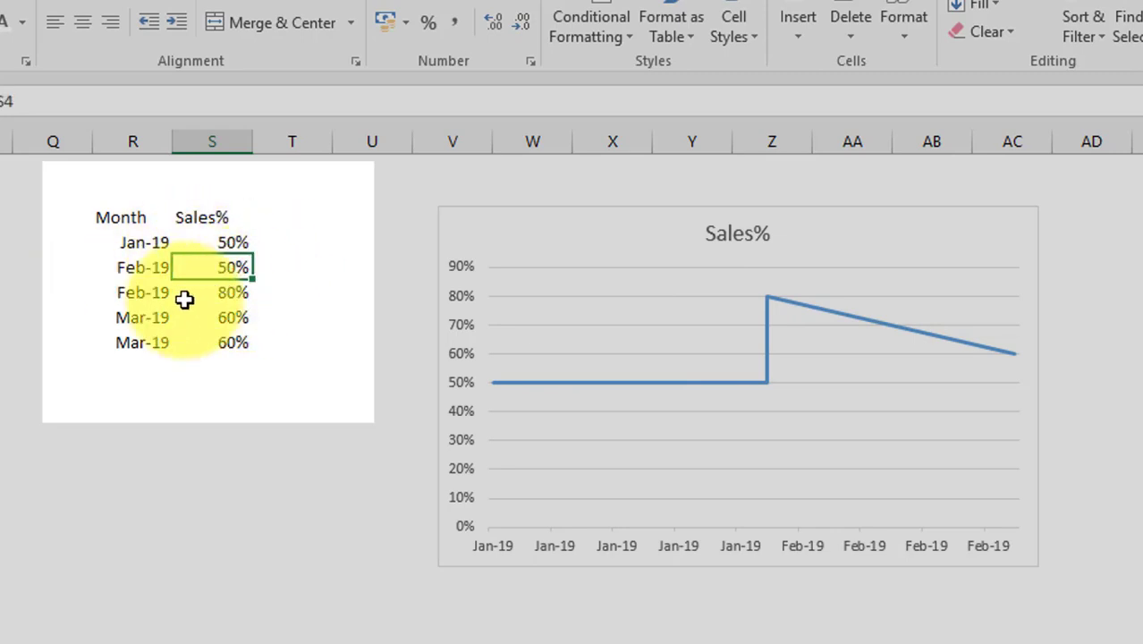
Make the first Mar-19 Sales% in S7 carry over the February value with the formula =S6
drag(168, 297, 221, 293)
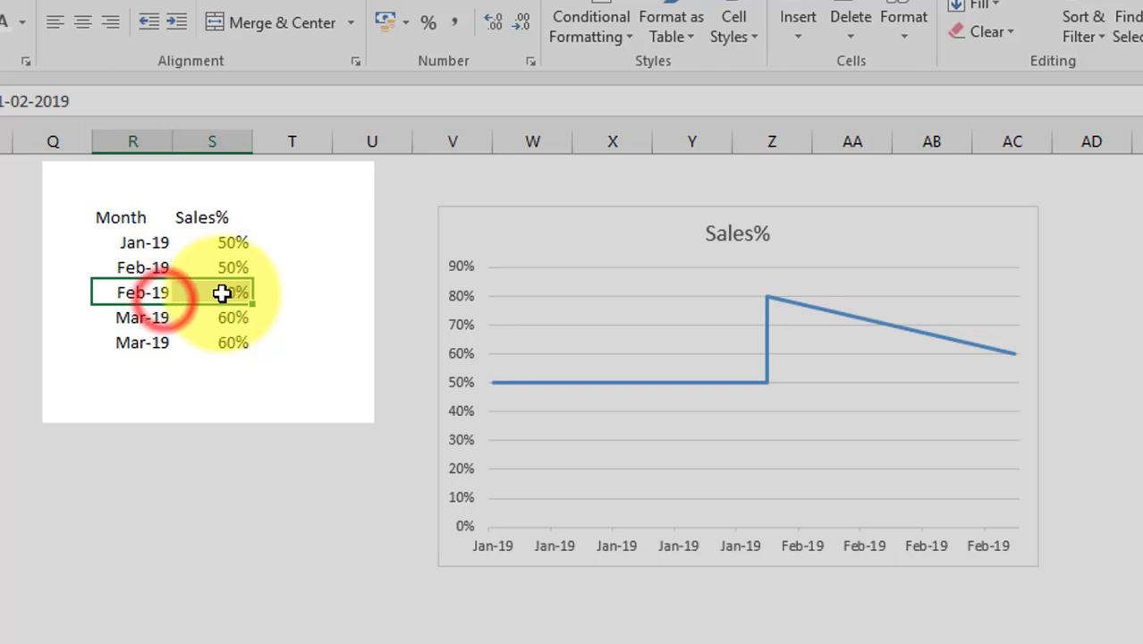
click(128, 320)
click(217, 316)
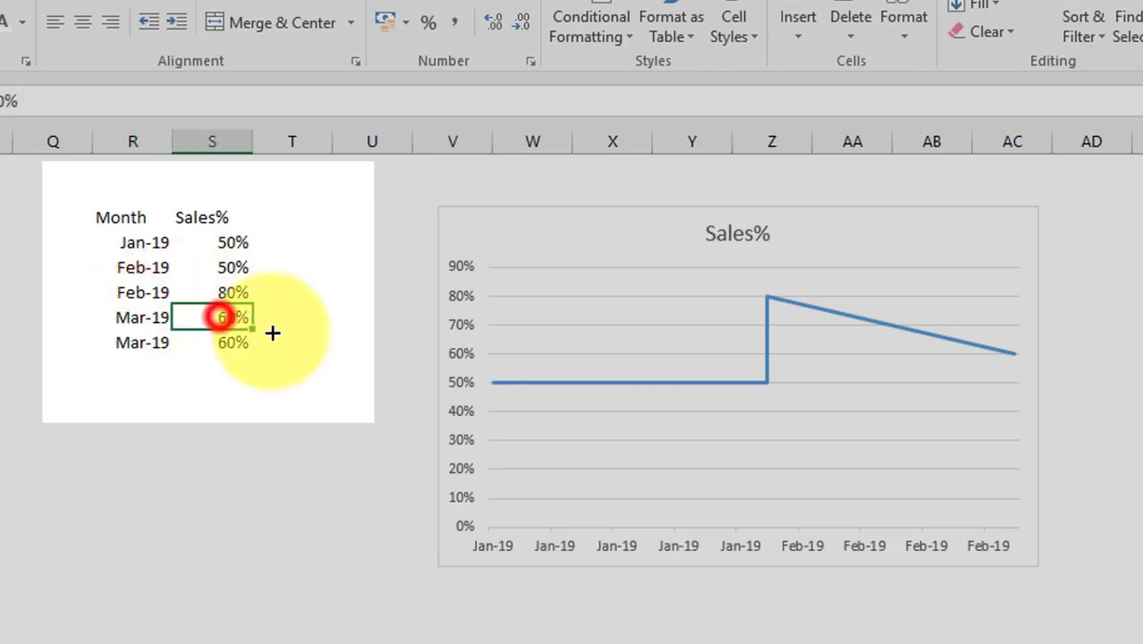
text(=)
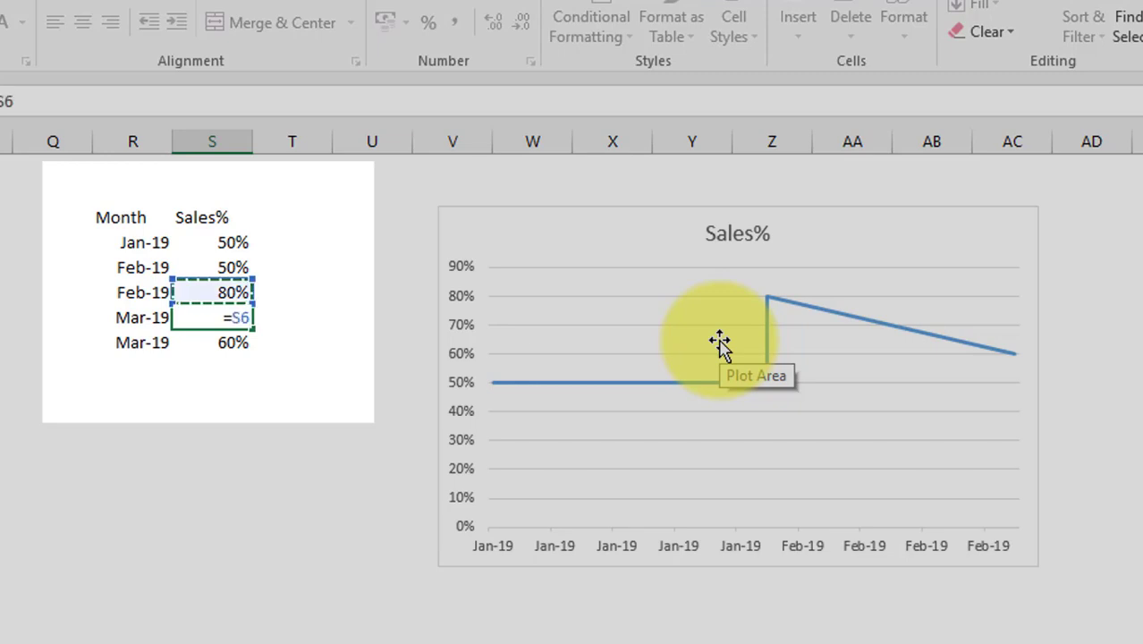
key(Return)
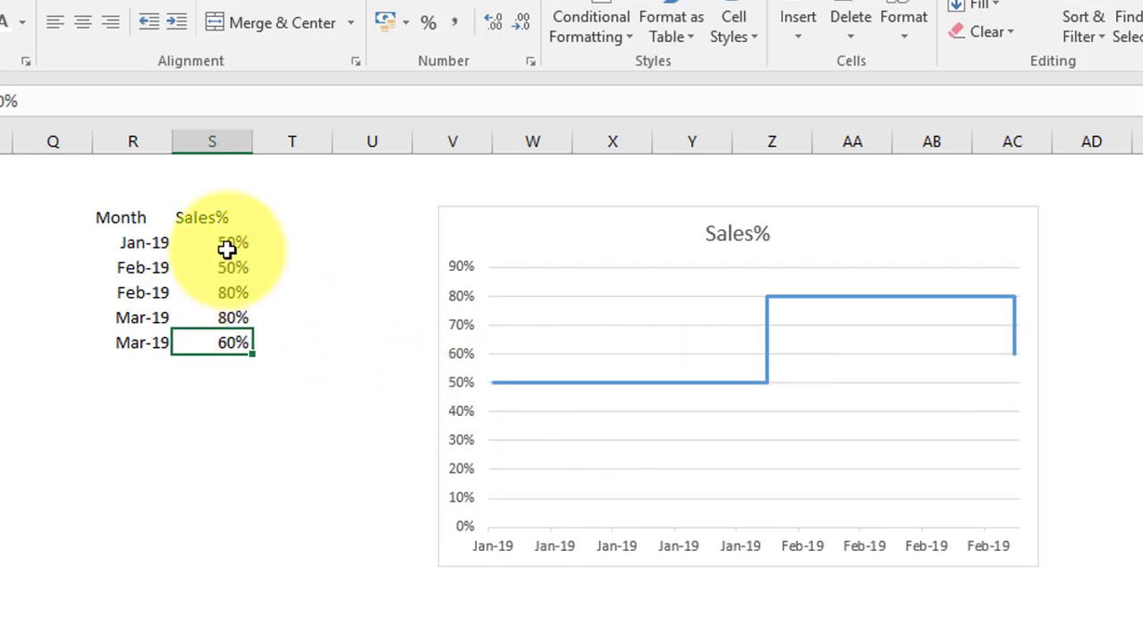
Compare the duplicated Sales% values in column S with the horizontal and vertical segments of the step line in the chart
drag(233, 242, 235, 268)
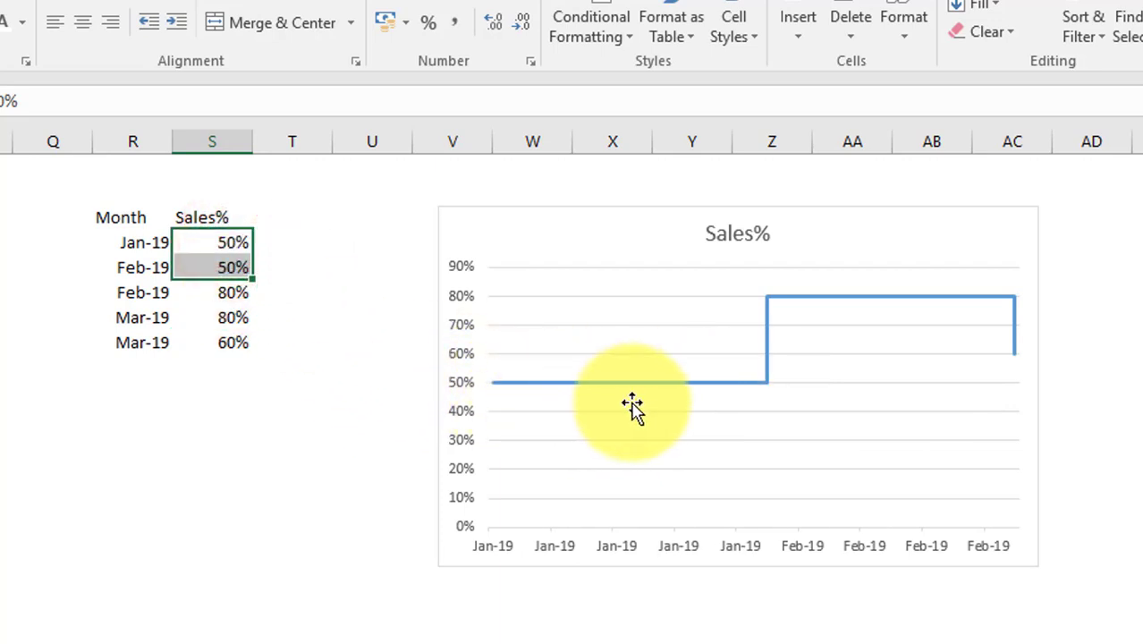
mouse_move(766, 392)
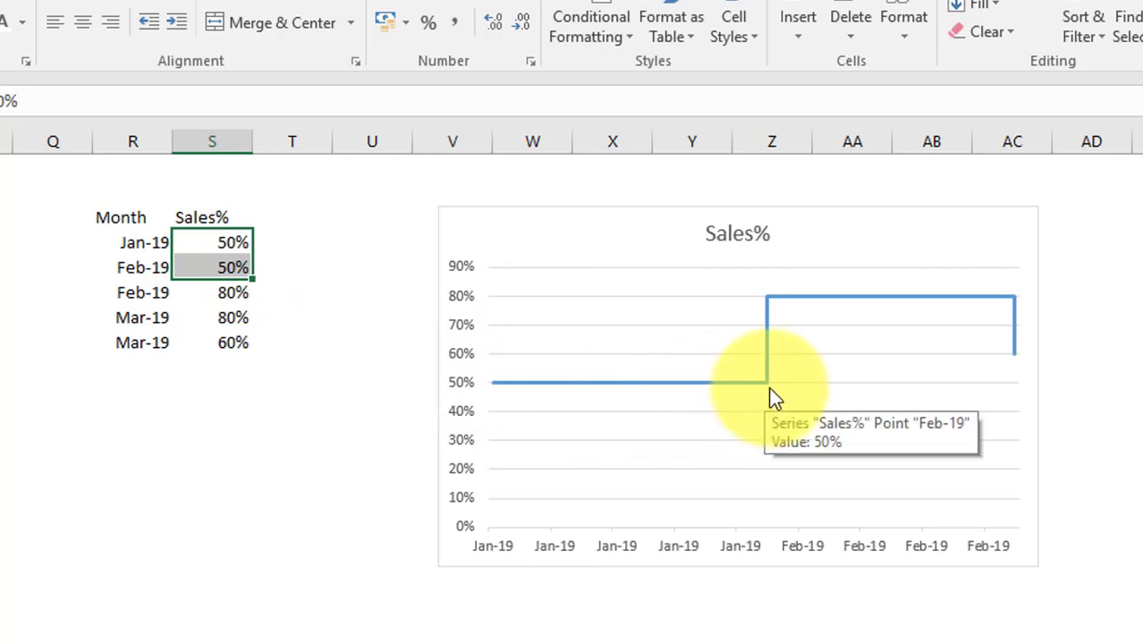
click(233, 292)
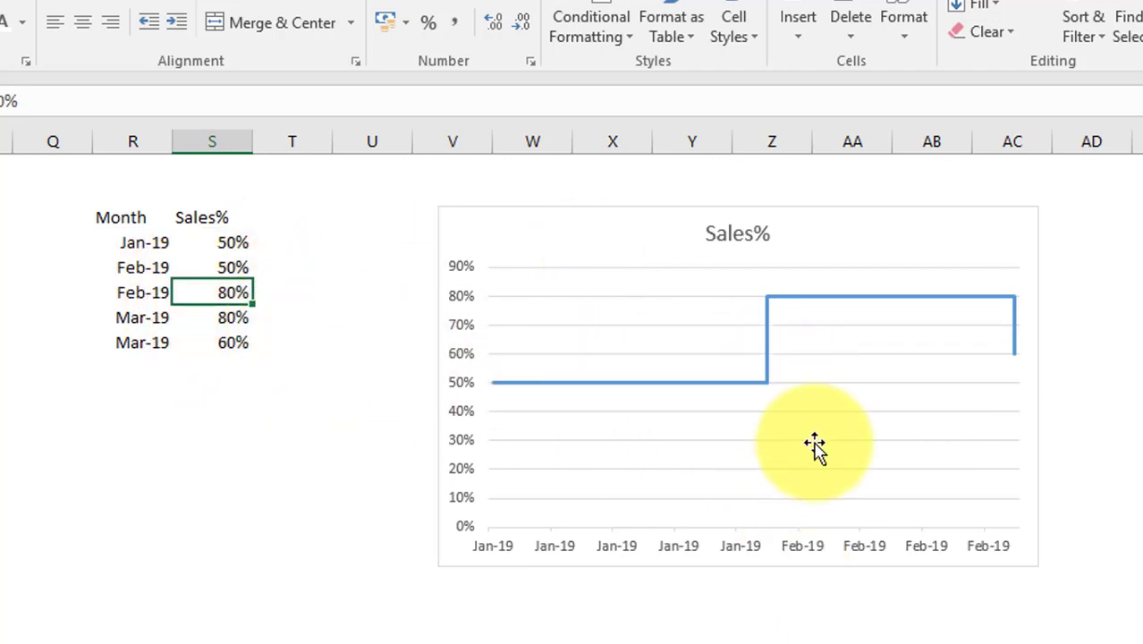
mouse_move(770, 381)
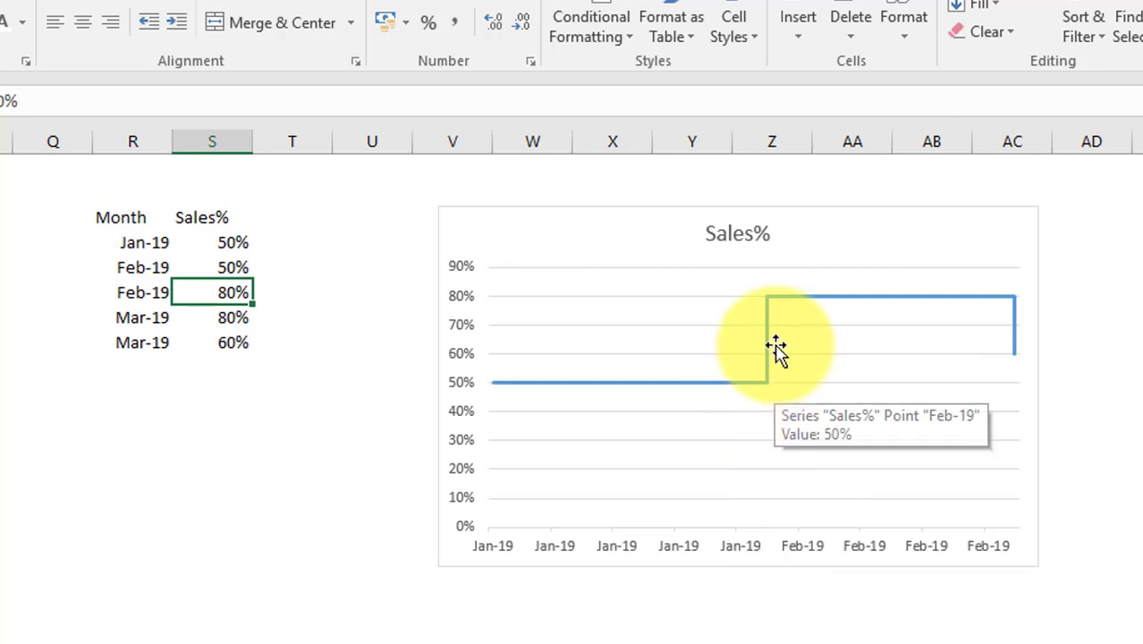
mouse_move(767, 304)
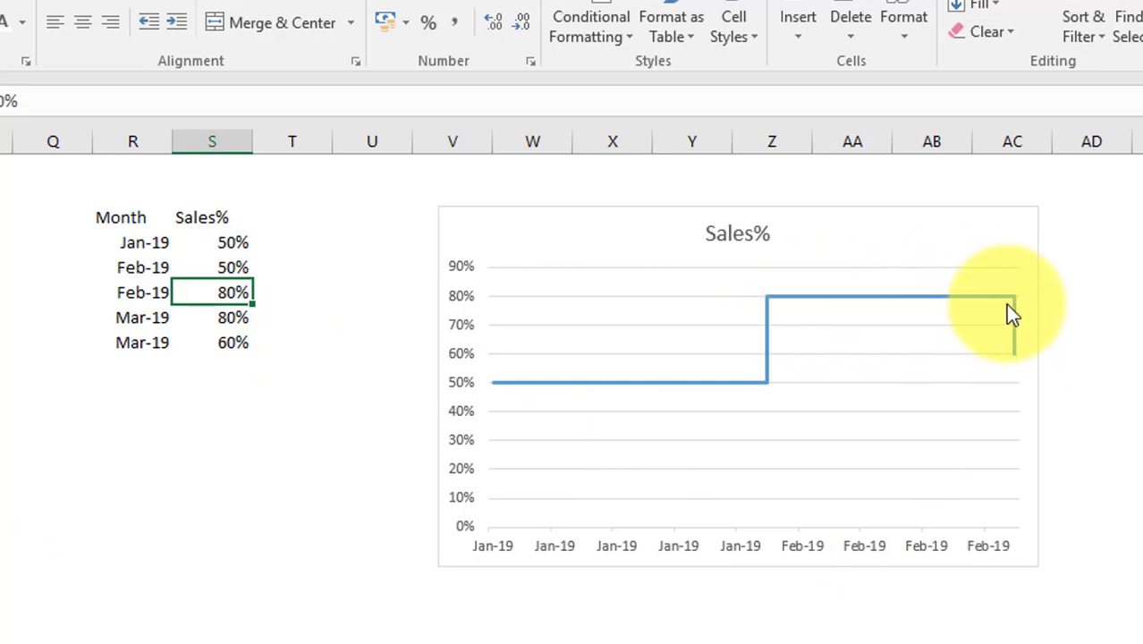
click(243, 345)
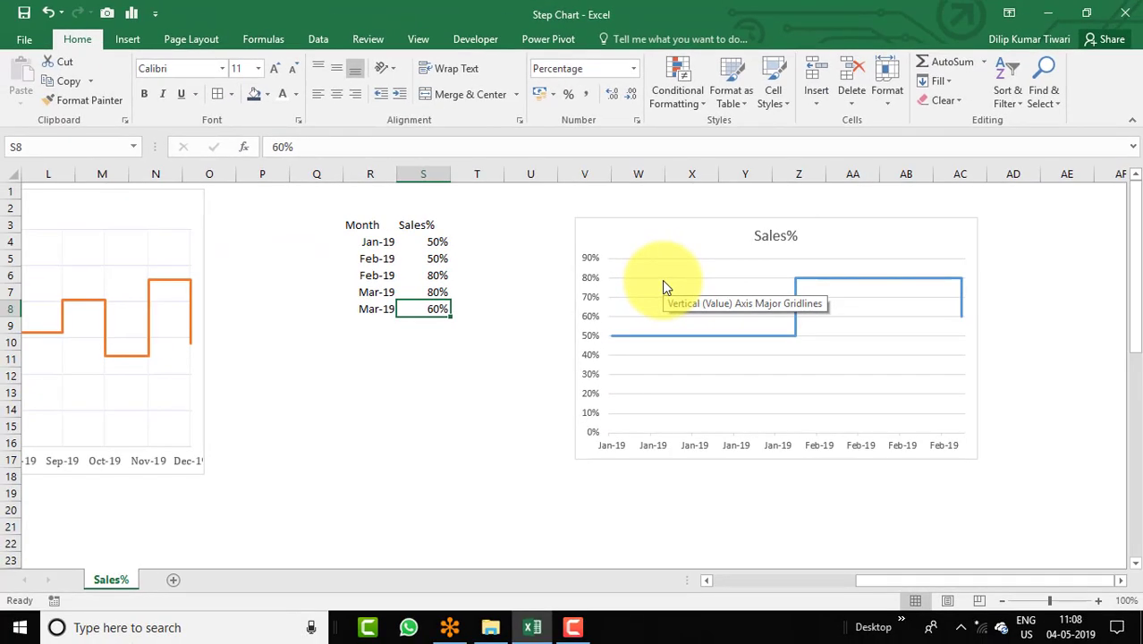
Delete the small Sales% chart and clear its source table in R3:S8
click(666, 225)
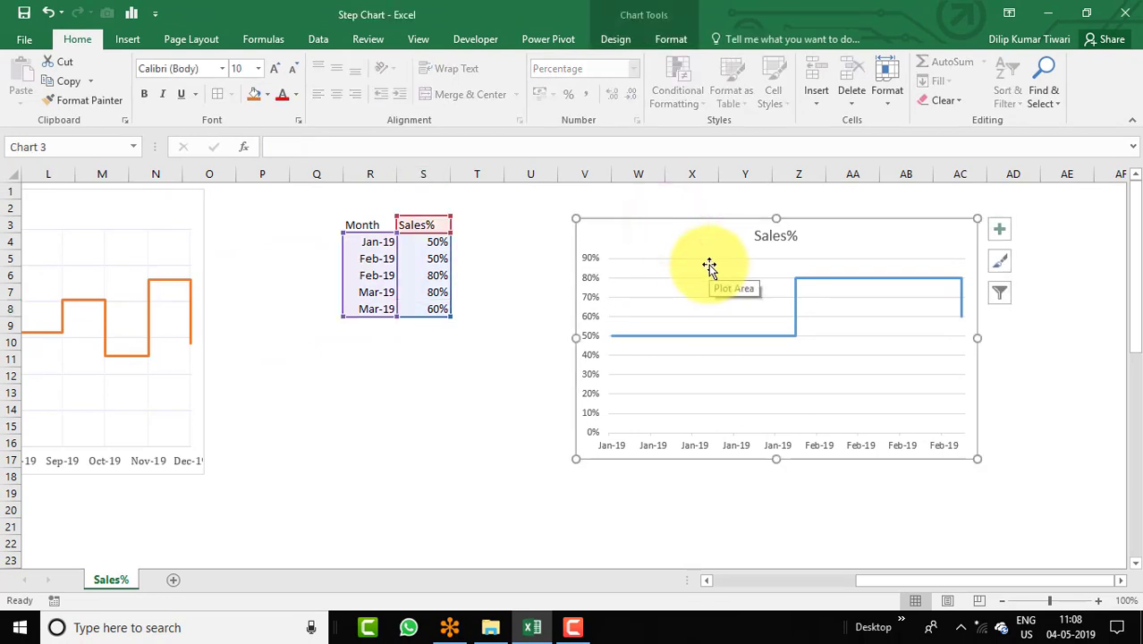
key(Delete)
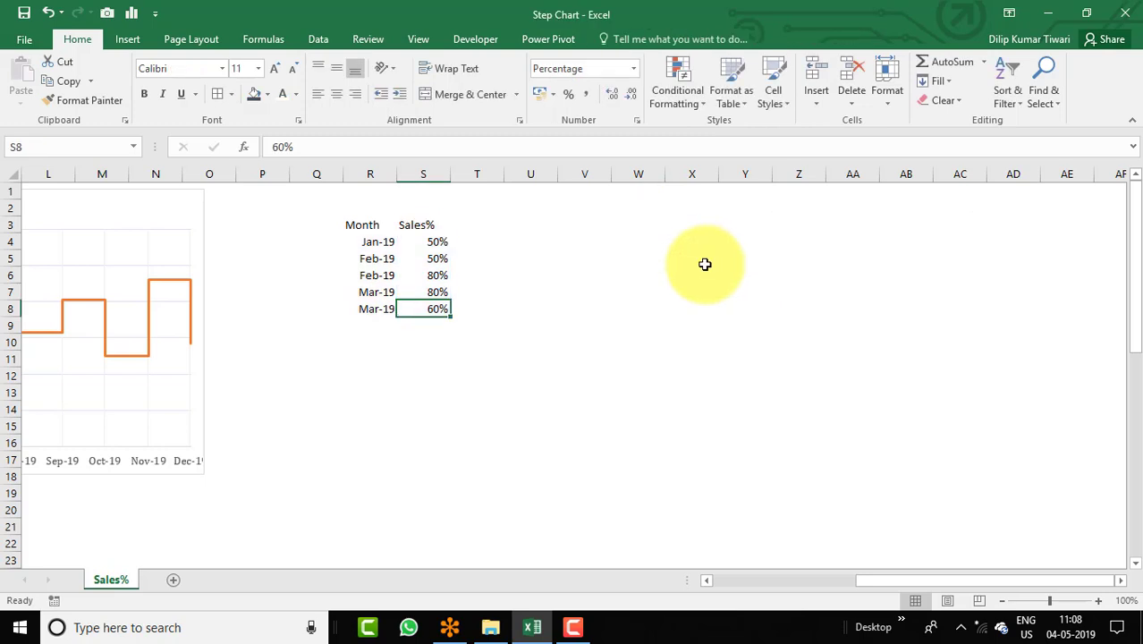
drag(371, 224, 449, 309)
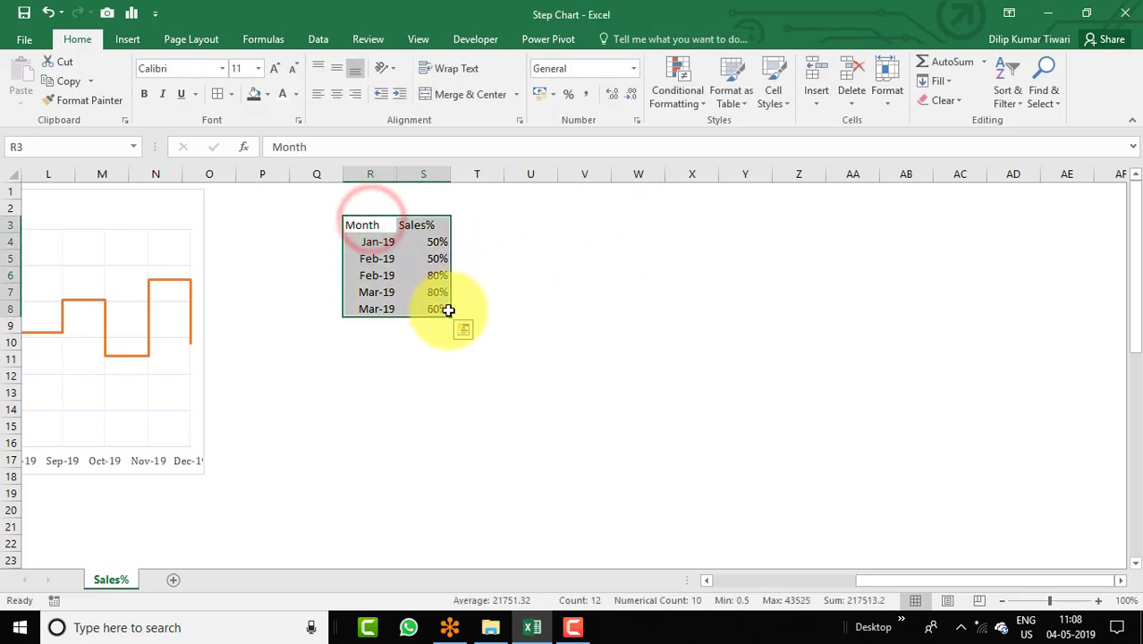
key(Delete)
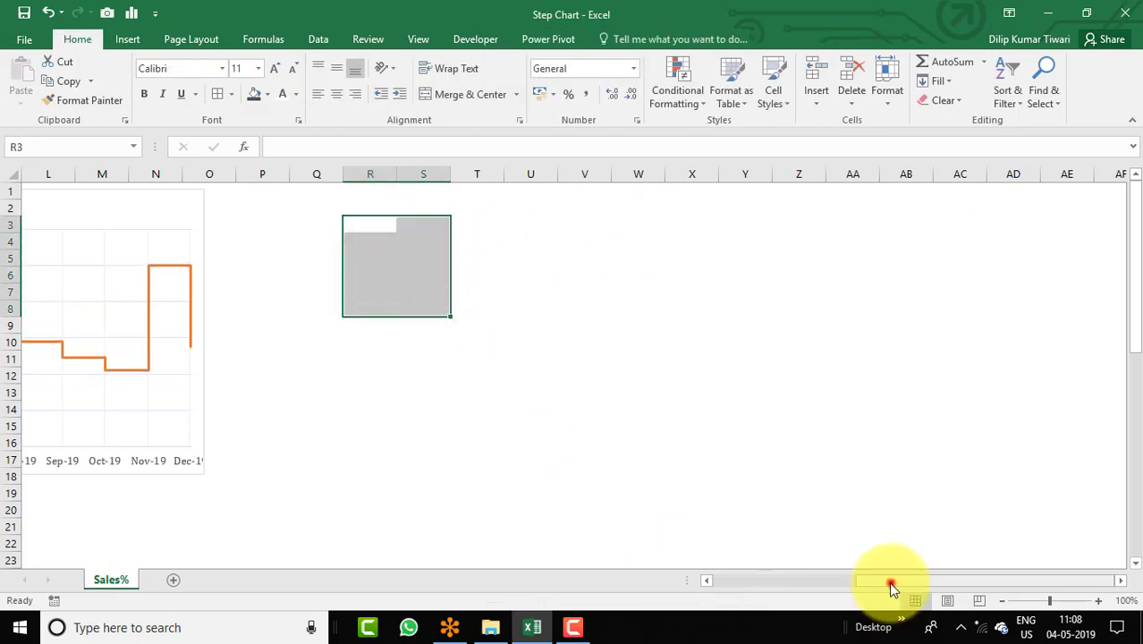
Return to the twelve-month table in column A and recalculate its random Sales% values to refresh the step chart
drag(892, 583, 711, 581)
click(126, 229)
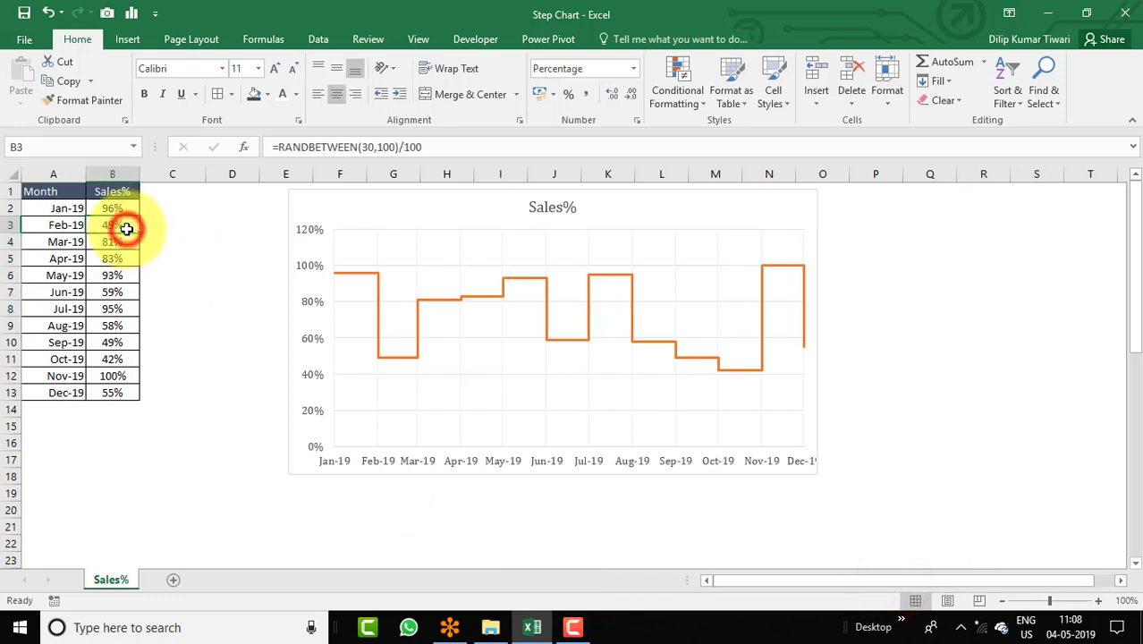
key(F9)
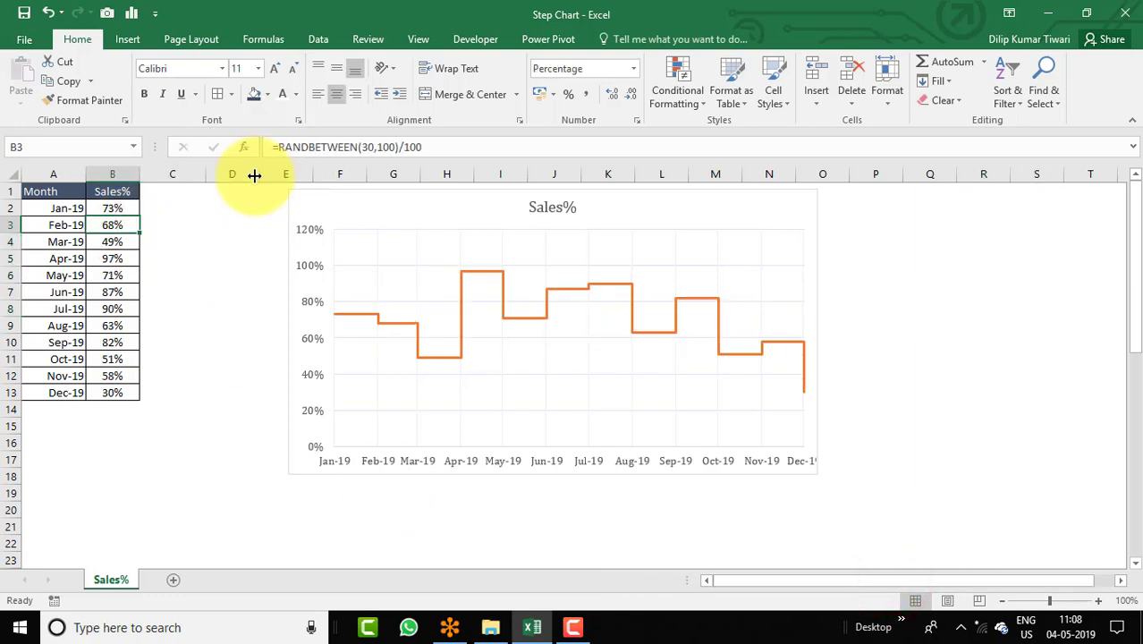
Create a new blank workbook and save it as Step Chart Exercise, a macro-enabled workbook in the Steps Chart folder
key(ctrl+n)
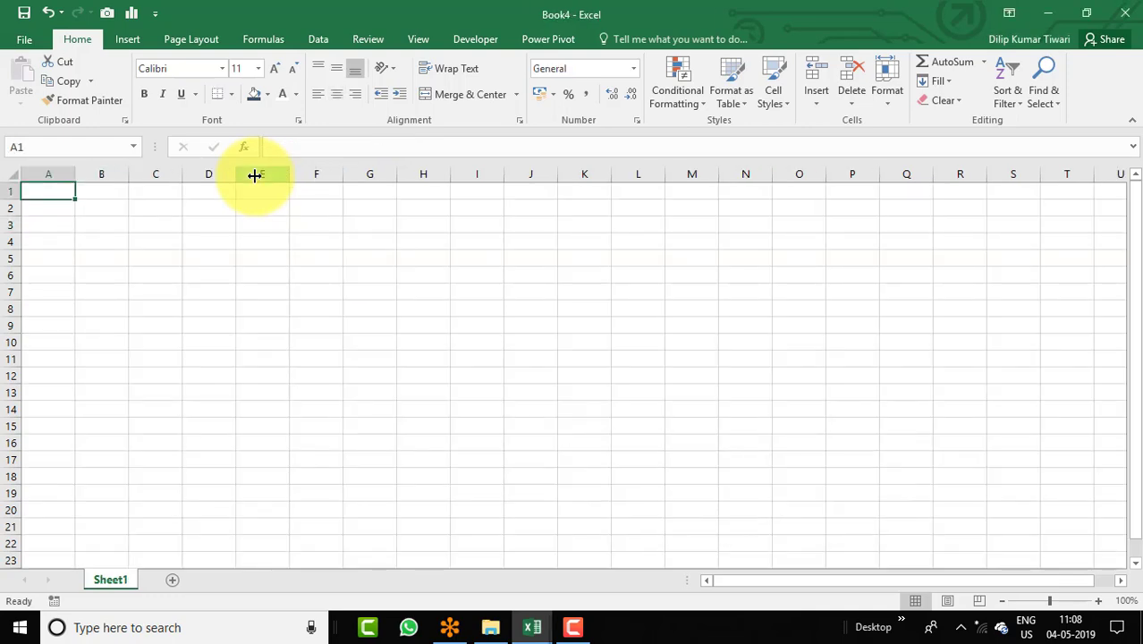
key(F12)
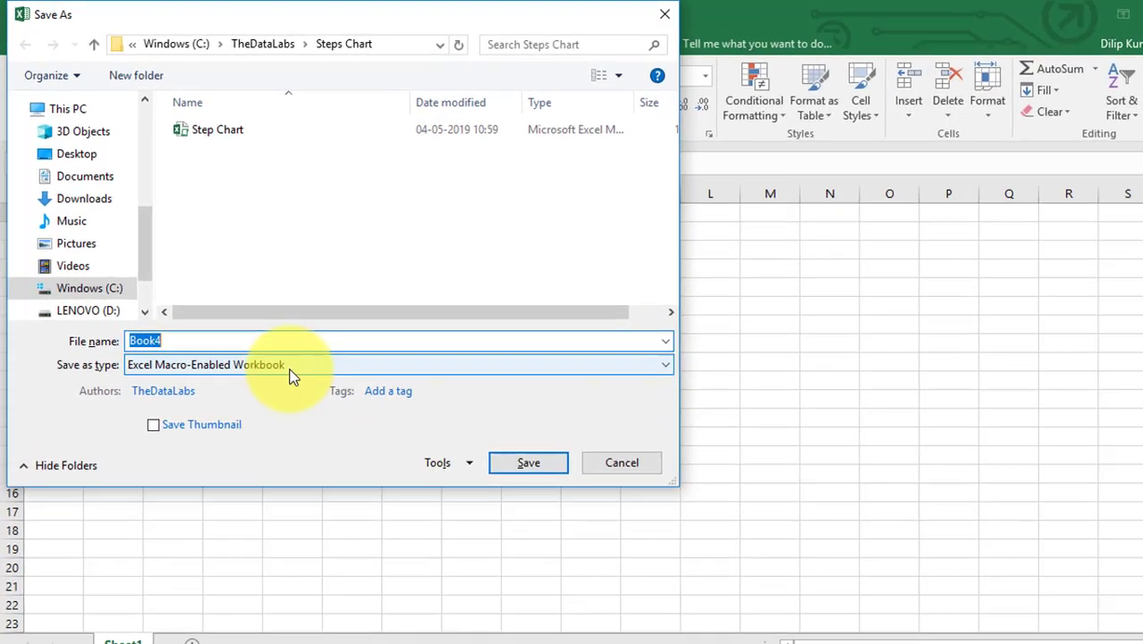
text(Ste)
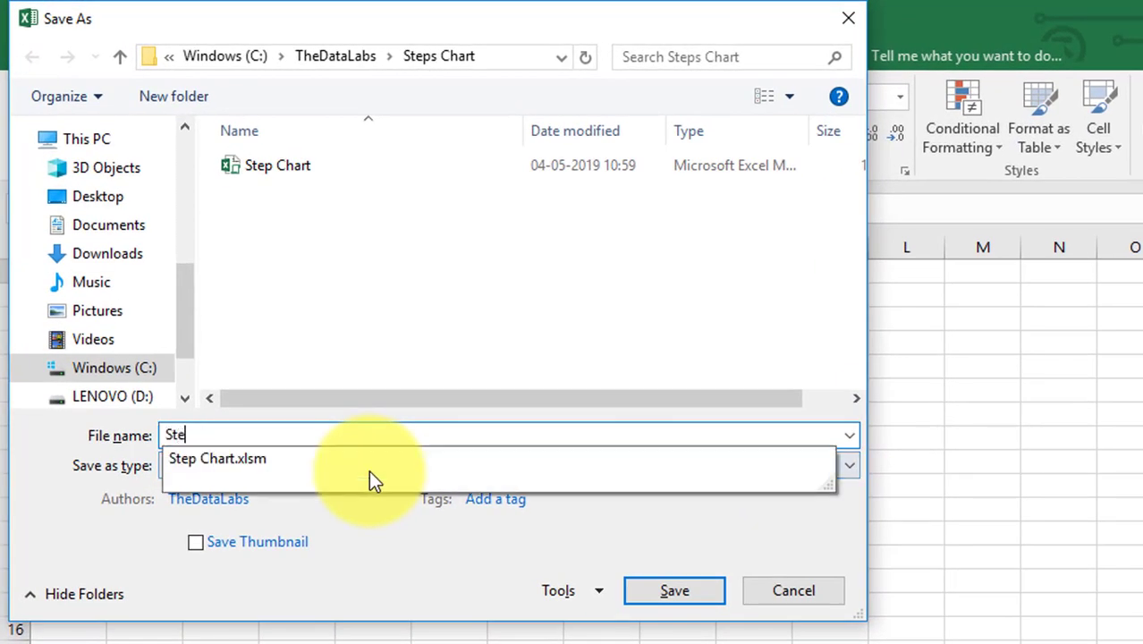
text(p Chart Exerc)
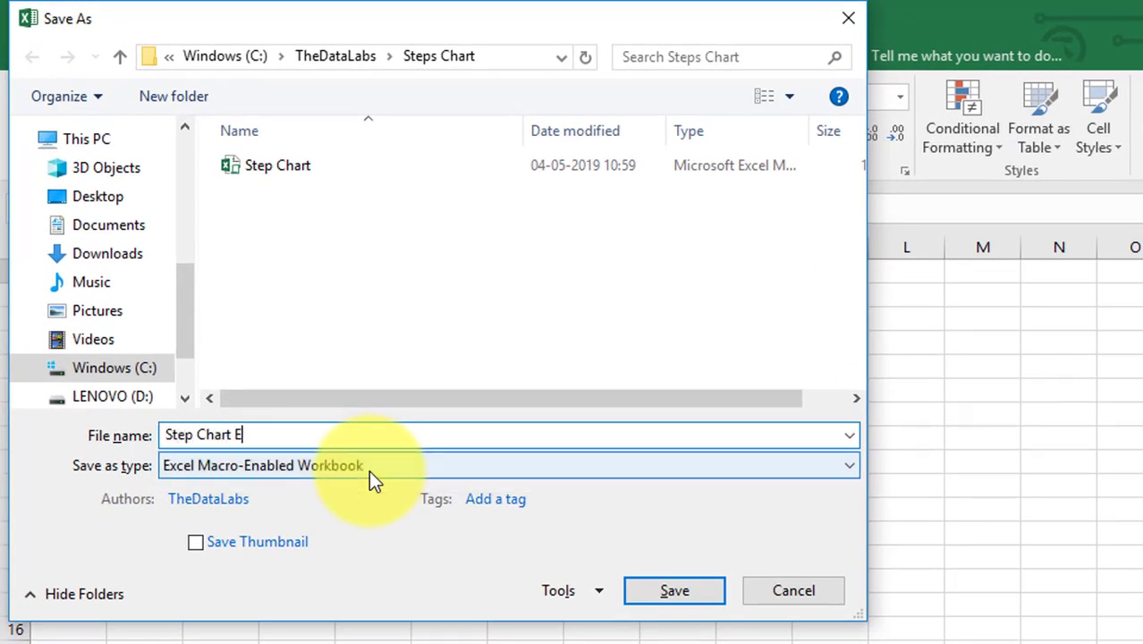
text(ise)
key(Return)
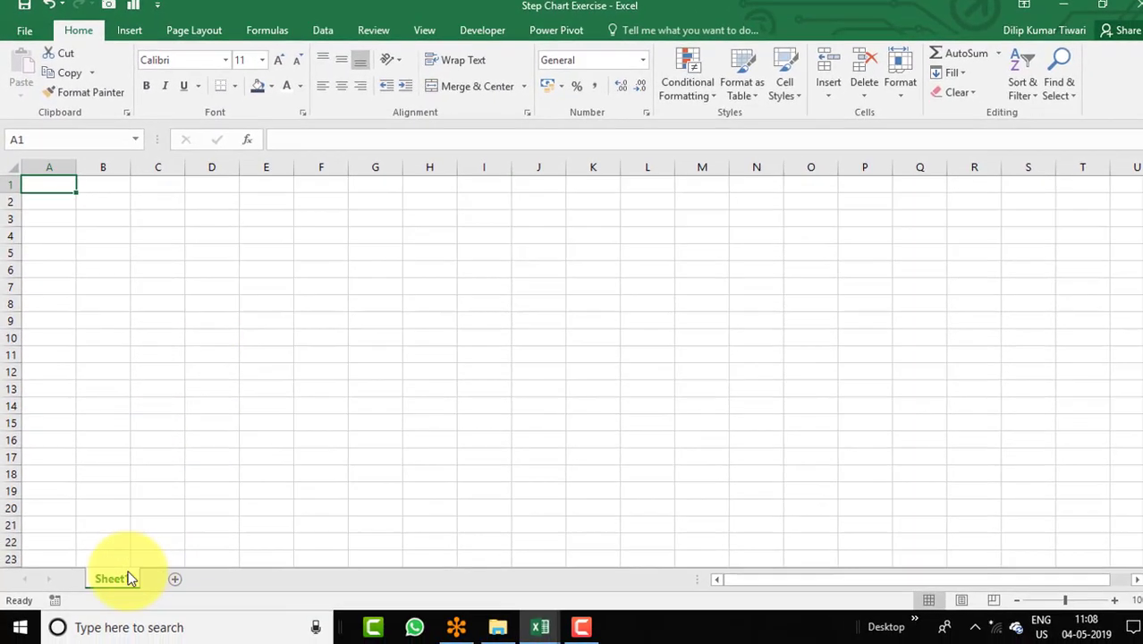
Rename Sheet1 as Step Chart
double_click(113, 579)
text(St)
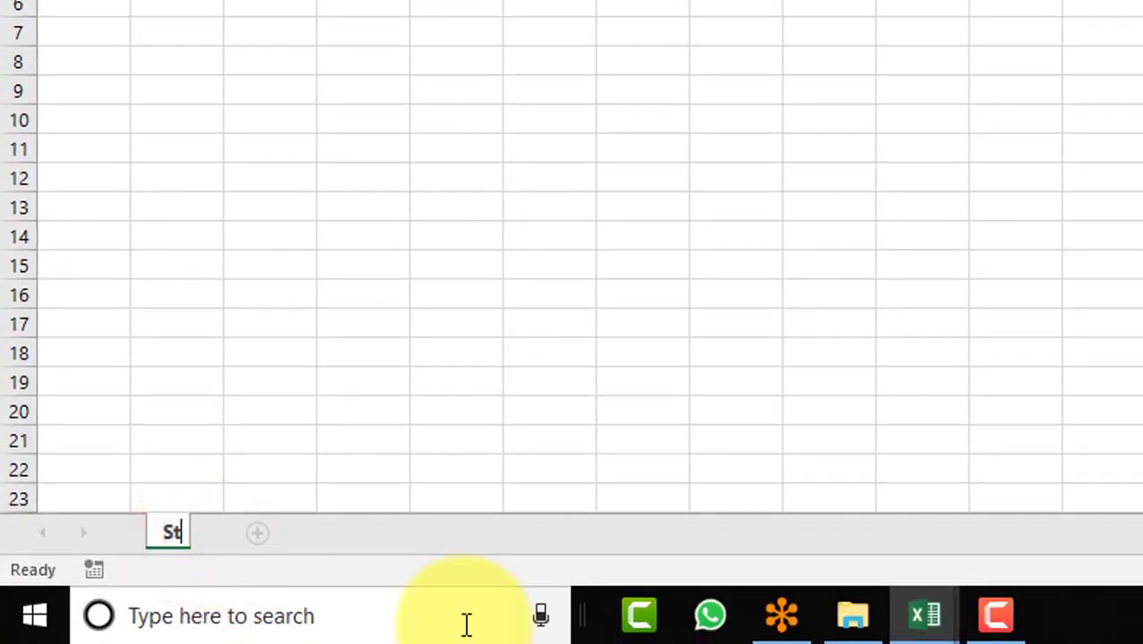
text(ep Chart)
key(Return)
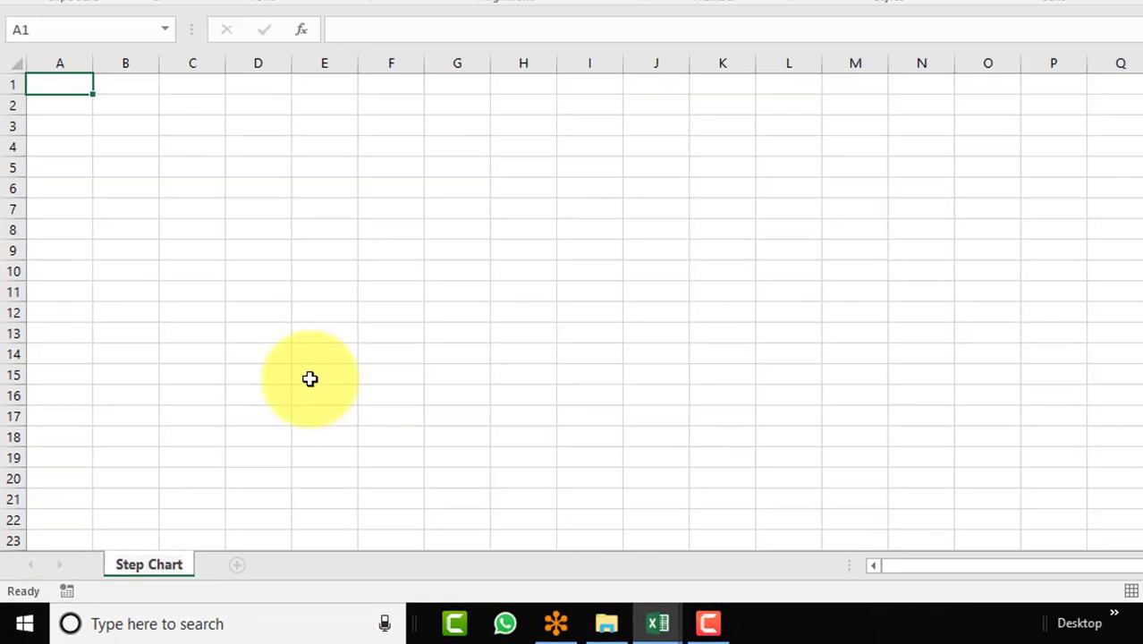
Hide the gridlines on the Step Chart sheet and widen columns A and B
click(176, 178)
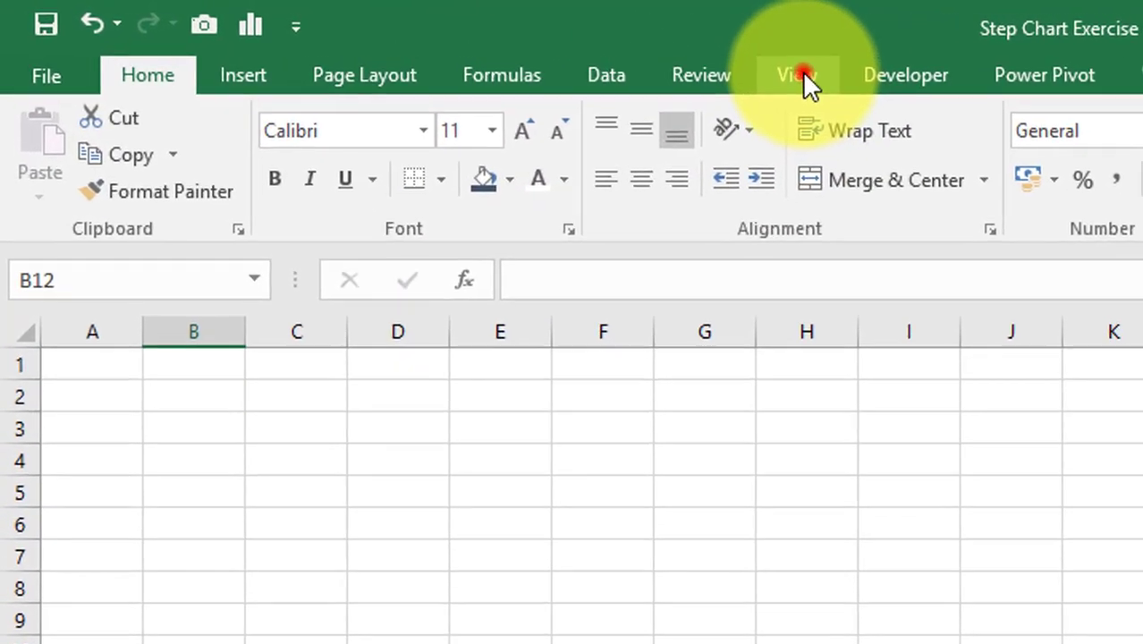
click(542, 51)
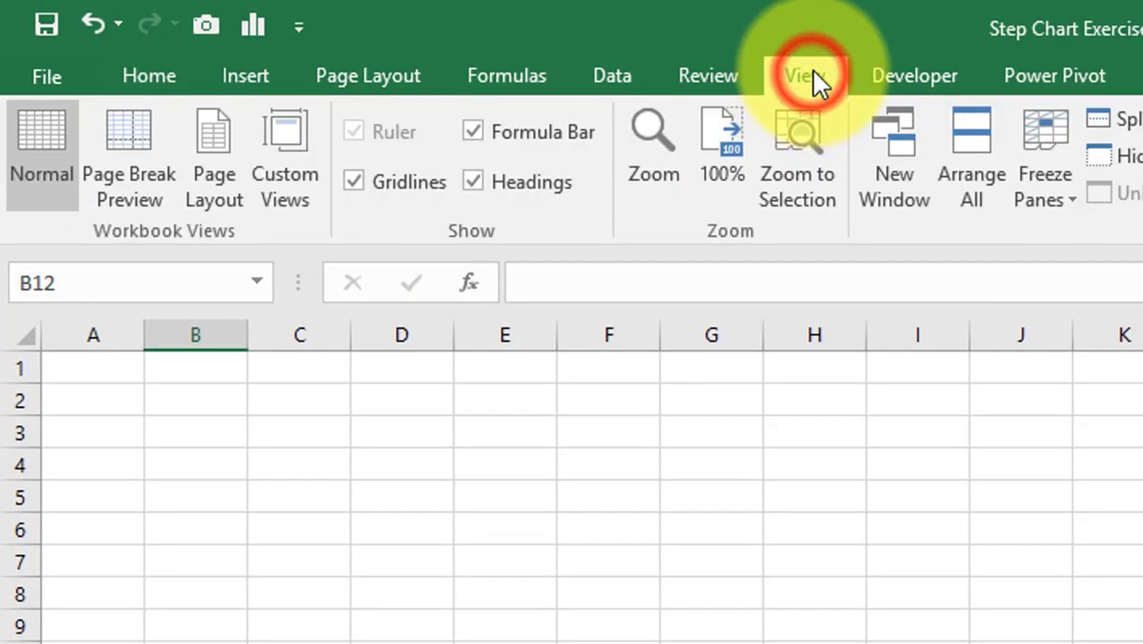
click(269, 123)
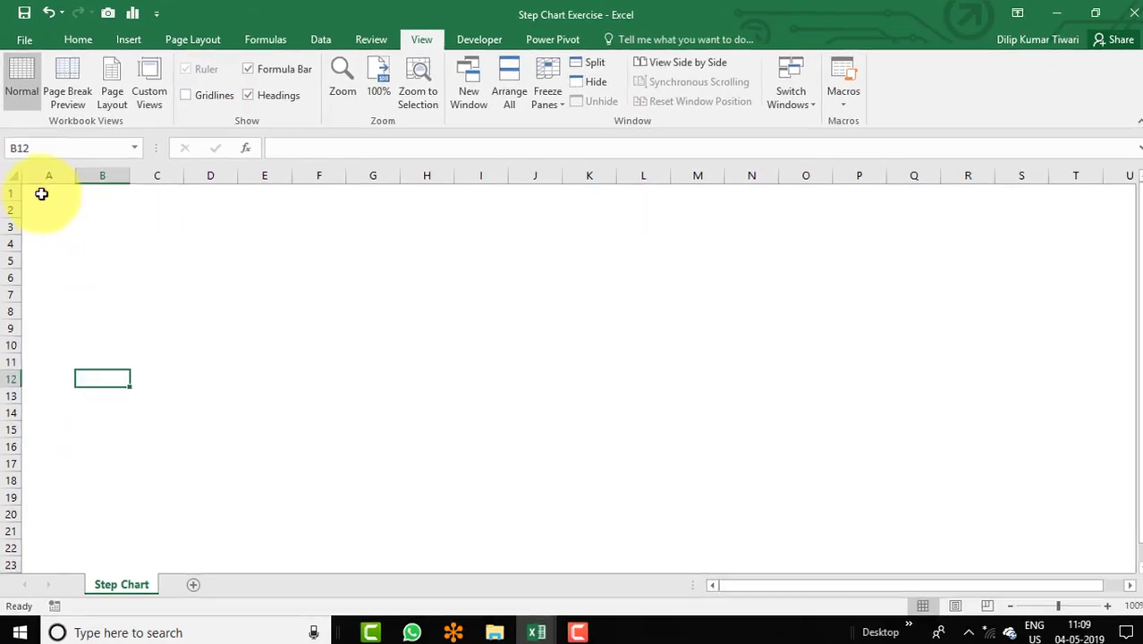
click(86, 372)
drag(144, 336, 188, 339)
drag(95, 176, 165, 173)
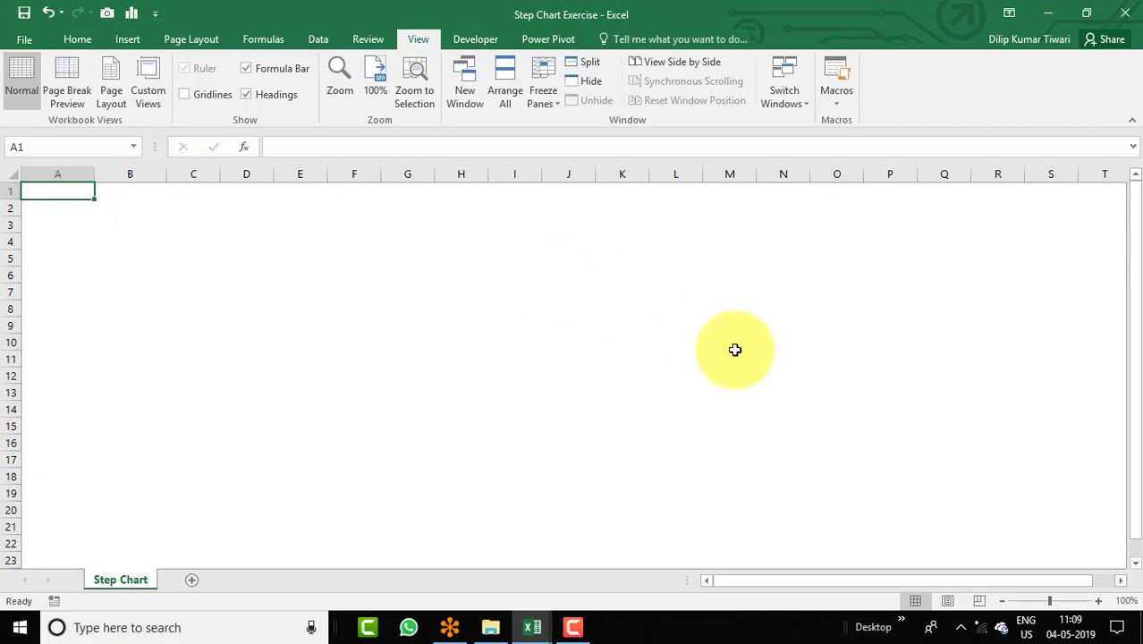
Enter the table headers Month in A1 and Sales% in B1
text(Month)
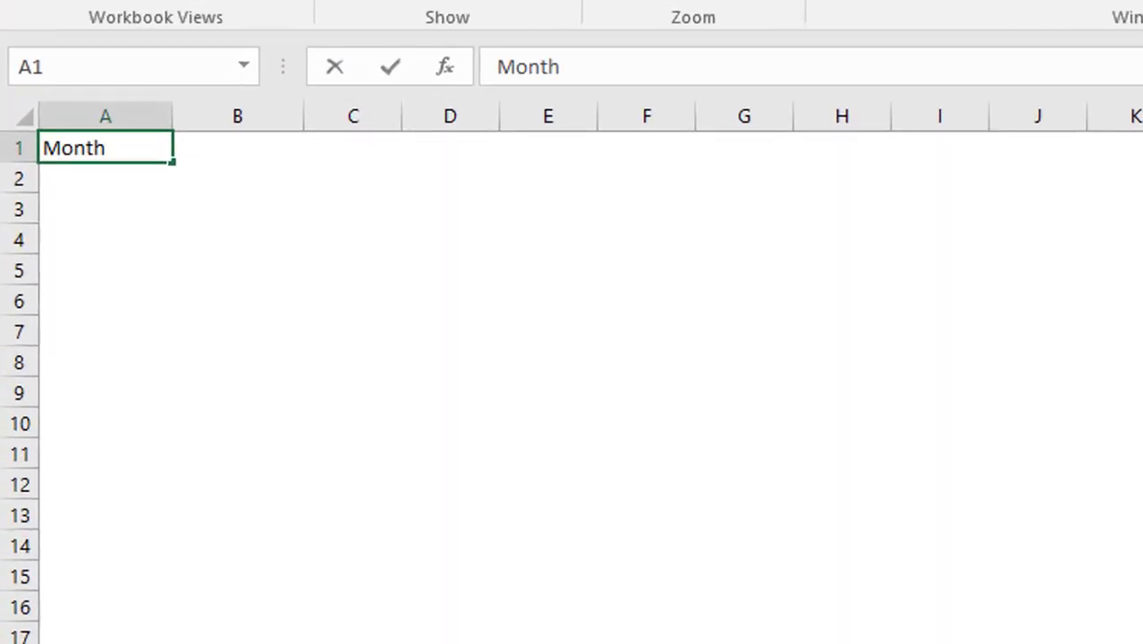
key(Tab)
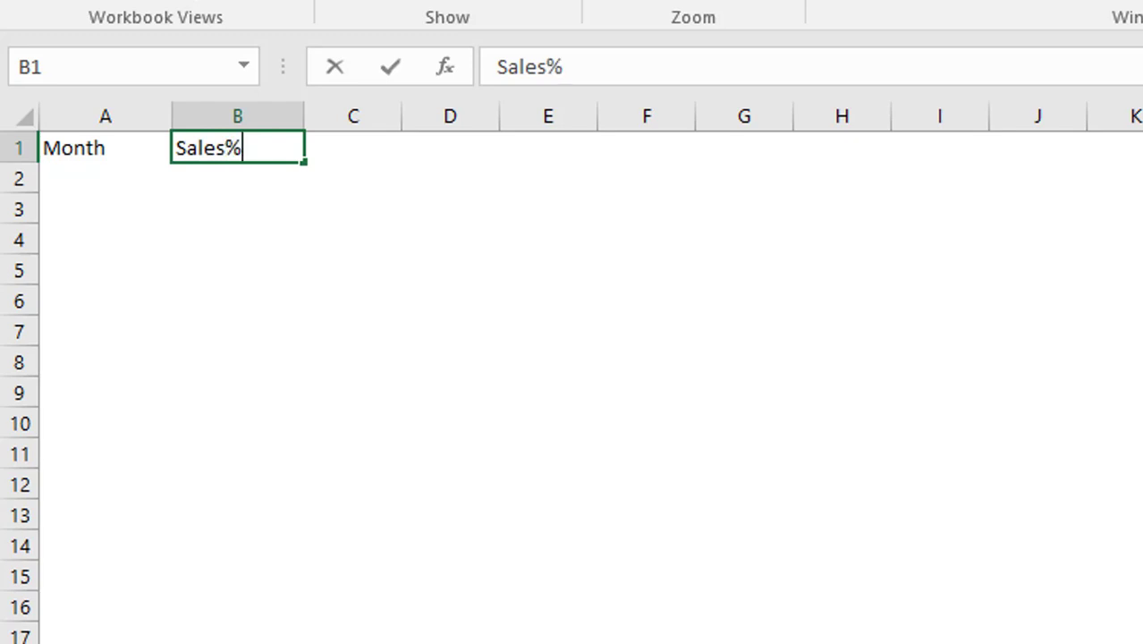
key(Return)
Enter Jan 2019 in A2 and Feb 2019 in A3, and extend the monthly series down to Dec-19 in A13
key(Left)
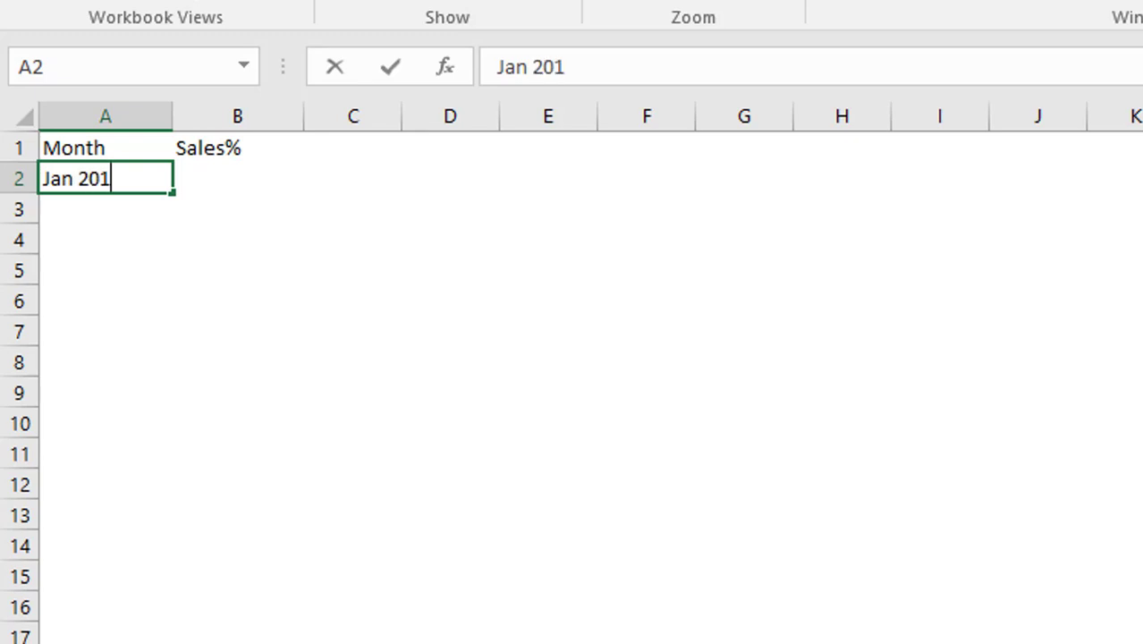
key(Return)
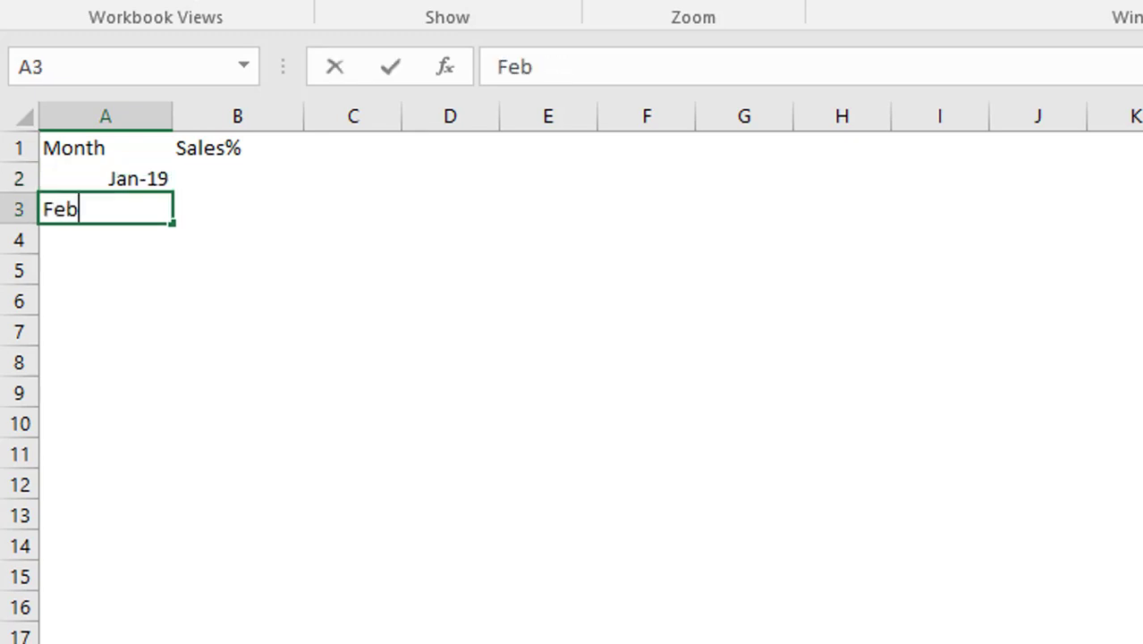
key(Return)
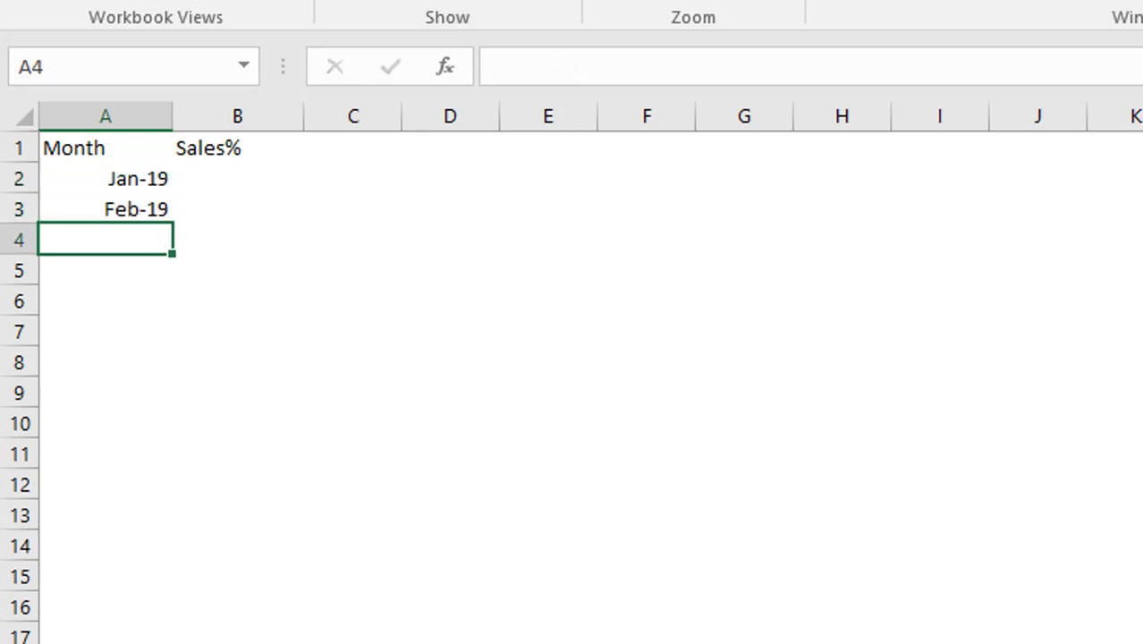
click(105, 209)
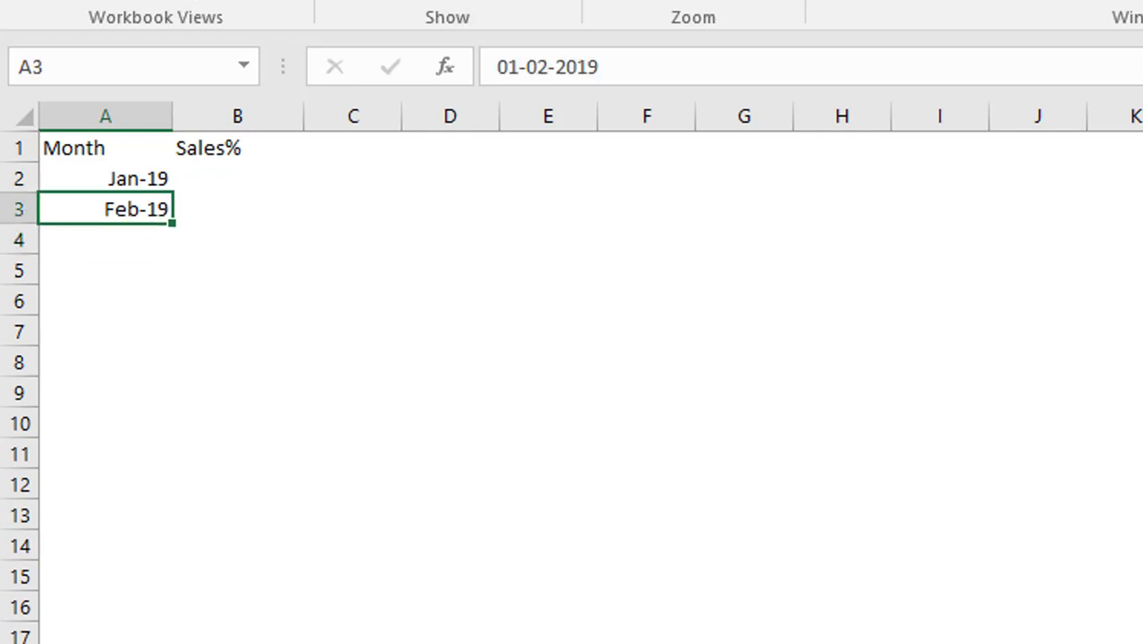
key(Up)
key(shift+Down)
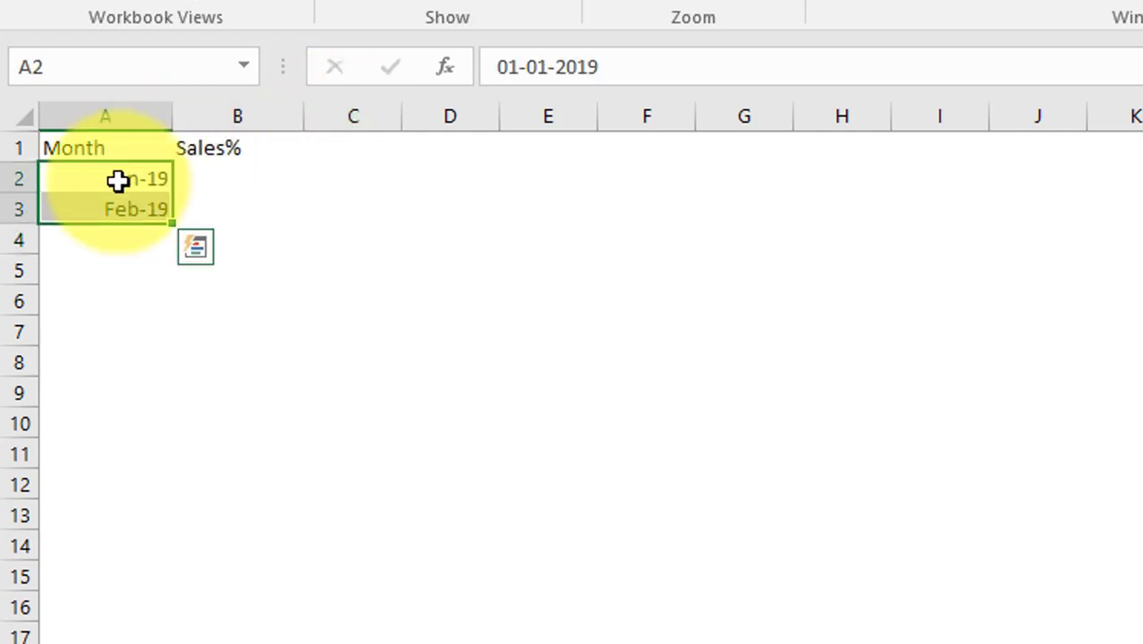
drag(169, 219, 100, 525)
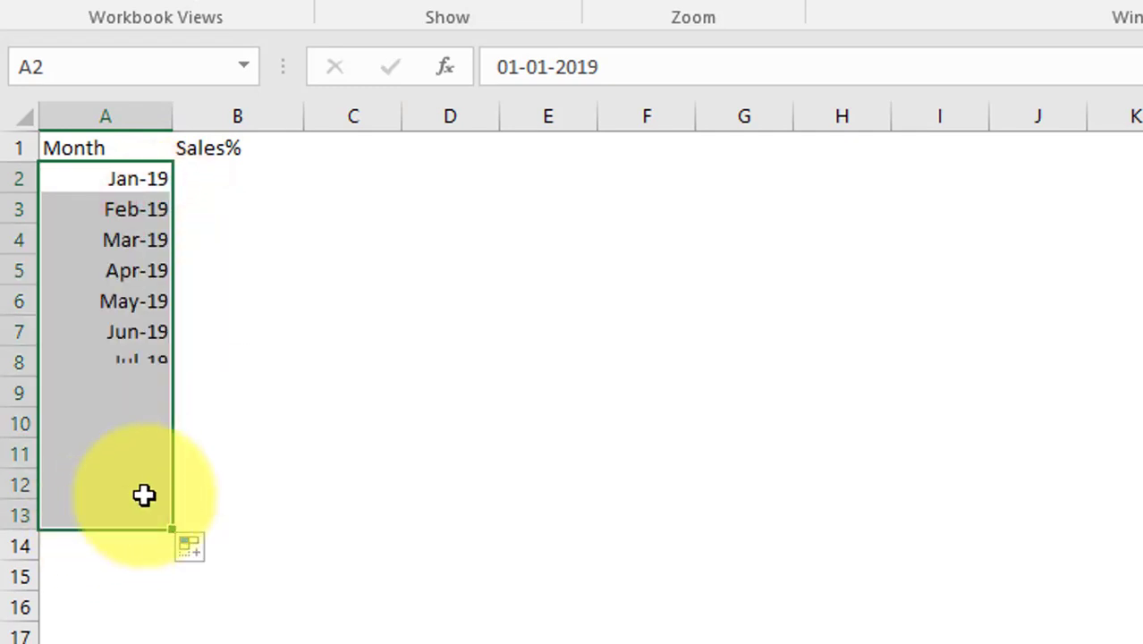
Enter the formula =RANDBETWEEN(30,100)/100 in B2 for the January Sales% value
click(234, 175)
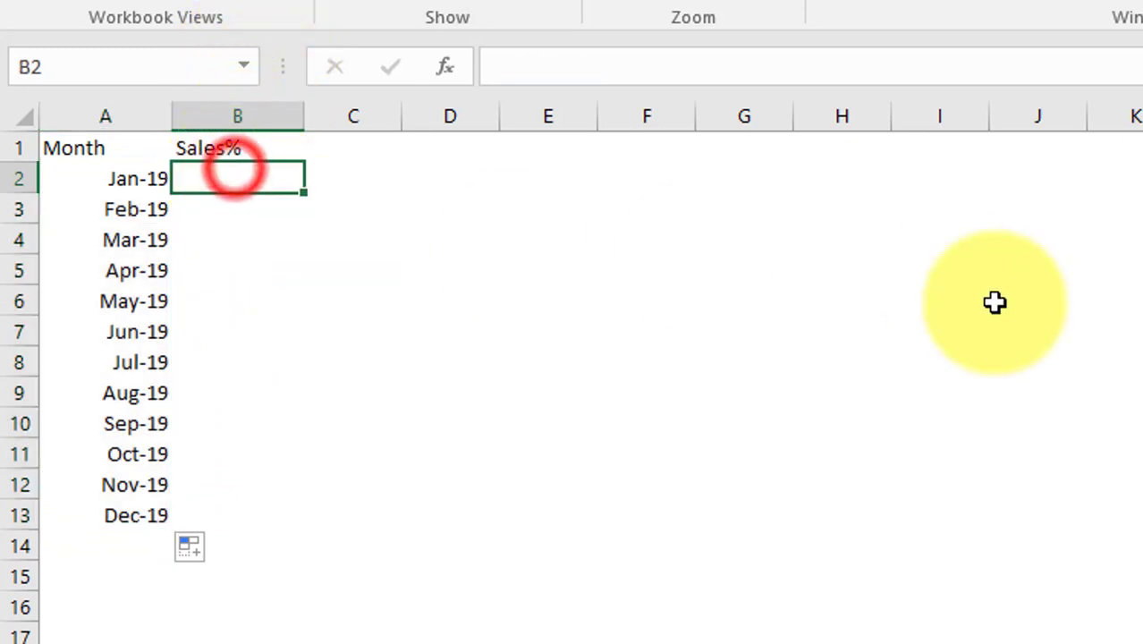
text(=)
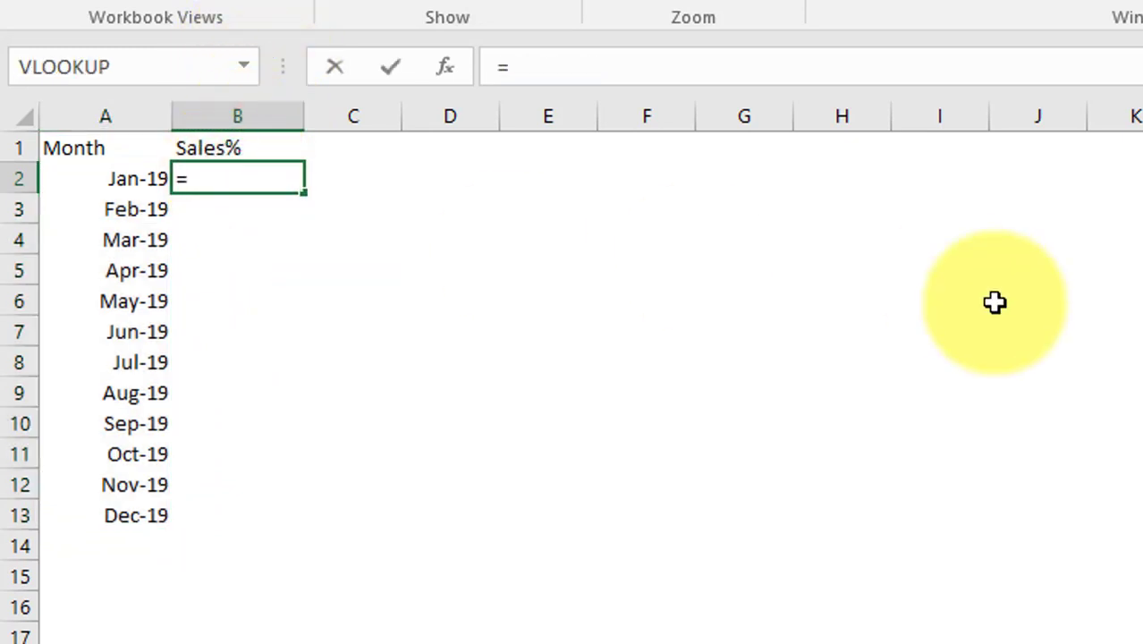
text(Rand)
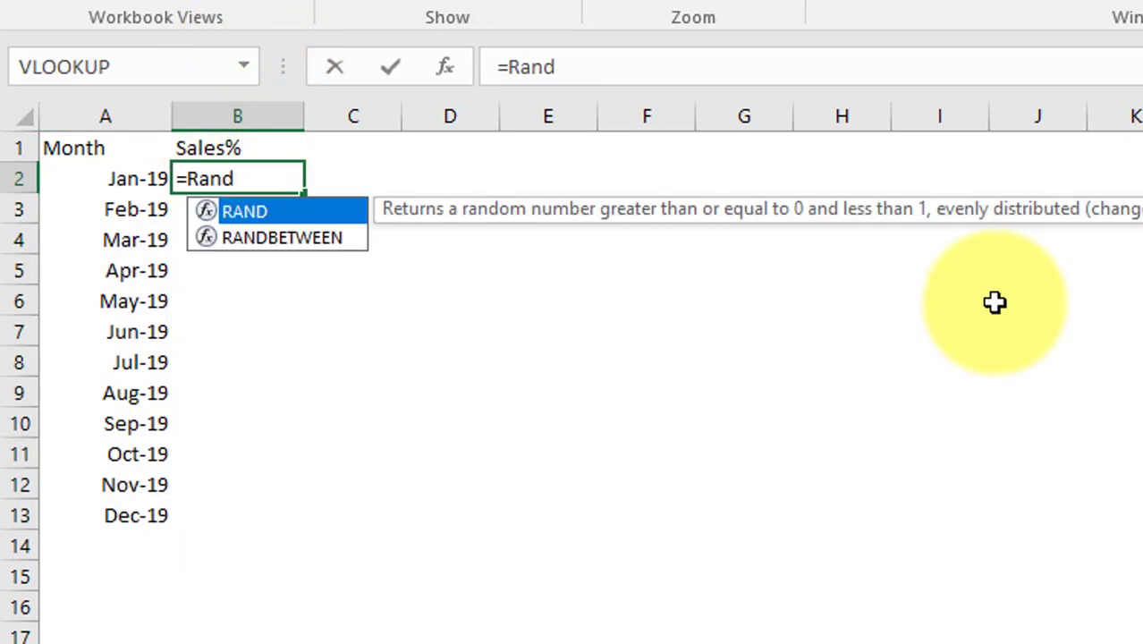
key(Down)
key(Tab)
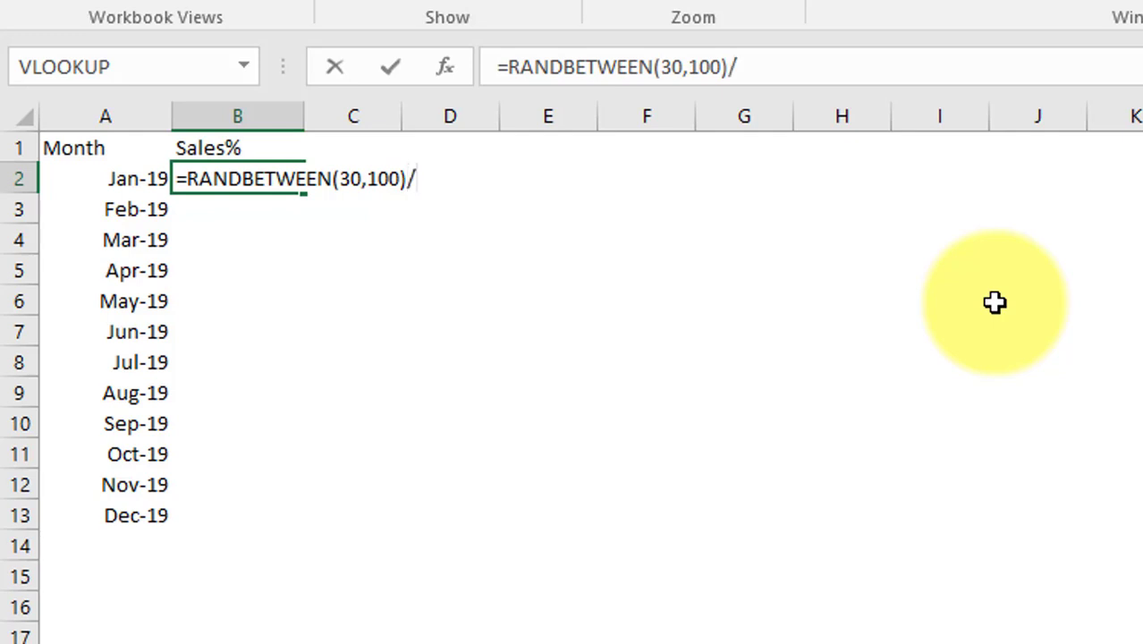
key(Return)
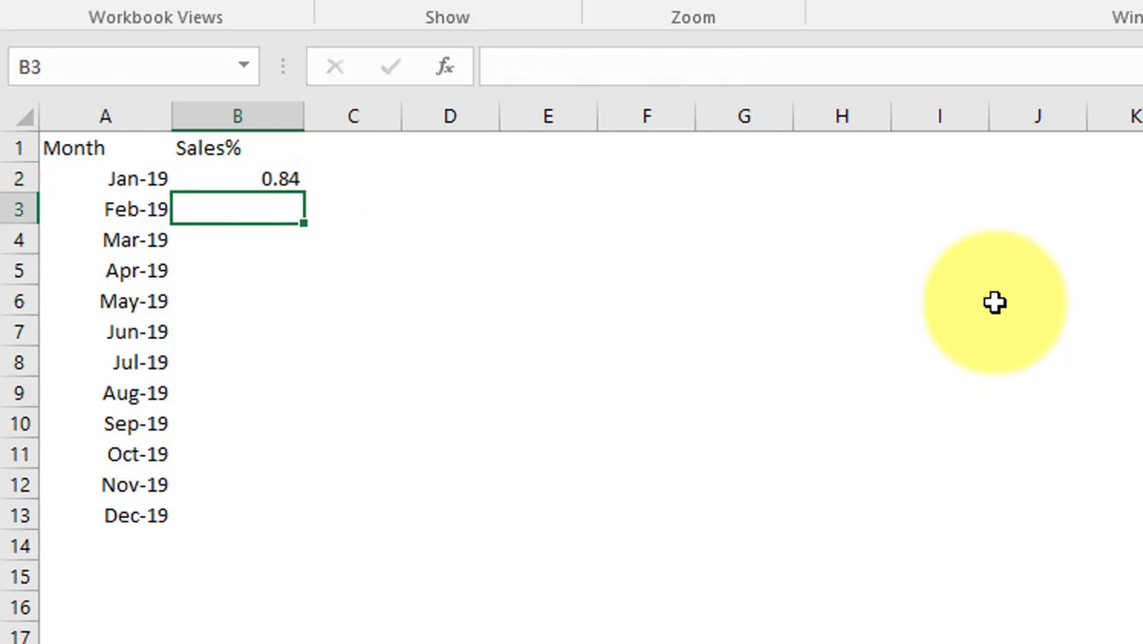
Fill the random Sales% formula from B2 down through B13
key(Up)
key(Left)
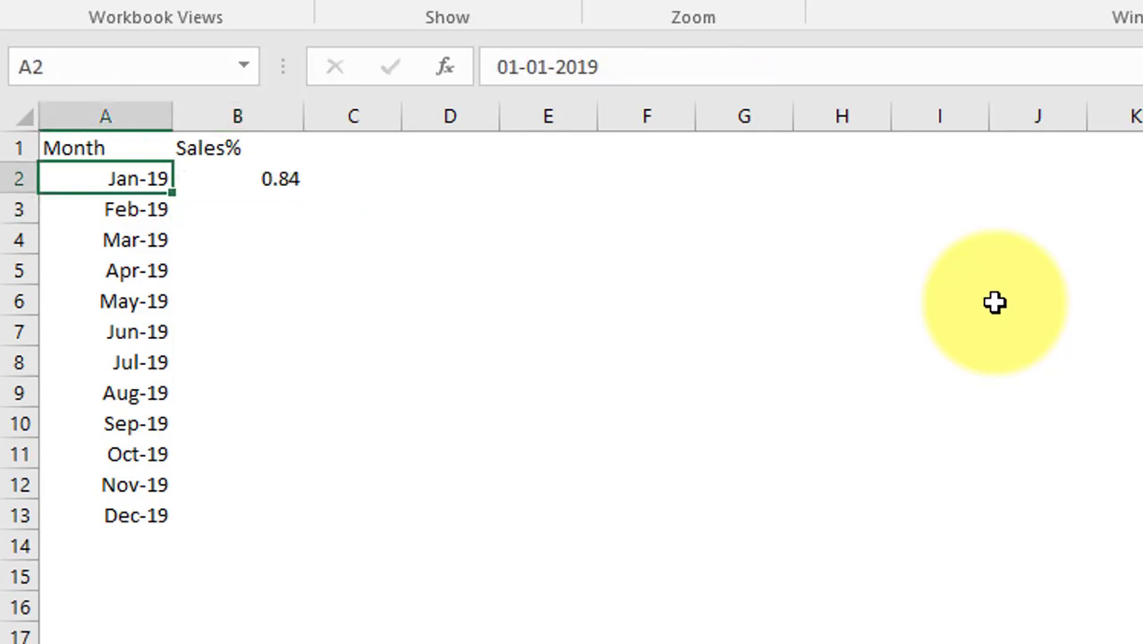
key(ctrl+Down)
key(Right)
key(ctrl+shift+Up)
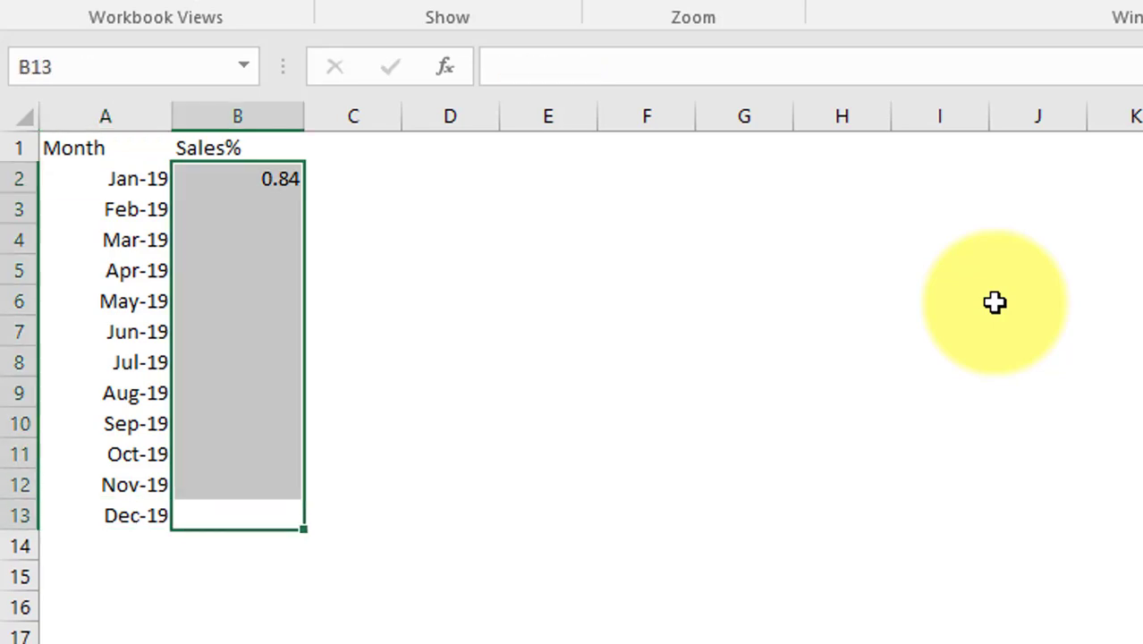
key(ctrl+d)
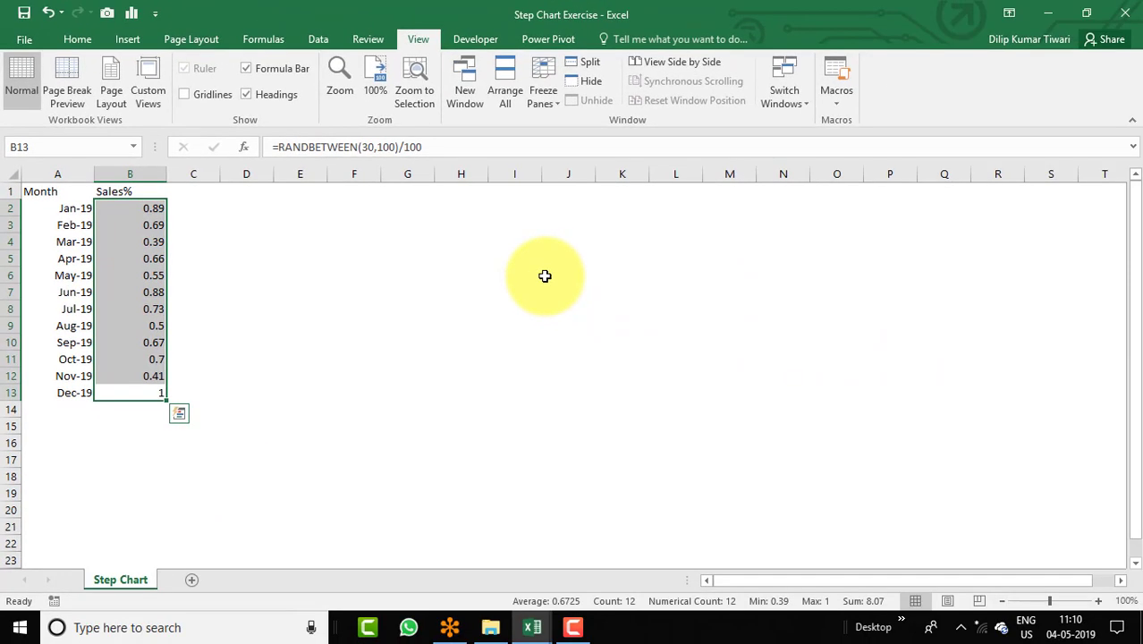
Format B2:B13 as percentages and centre the contents of A1:B13 both horizontally and vertically
click(79, 37)
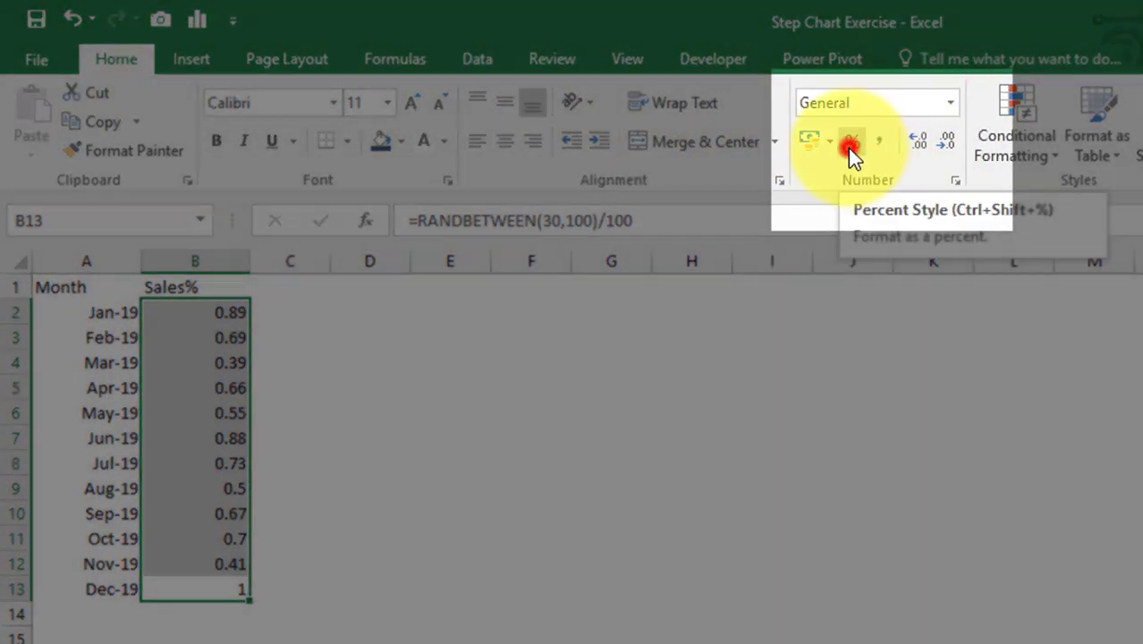
click(851, 146)
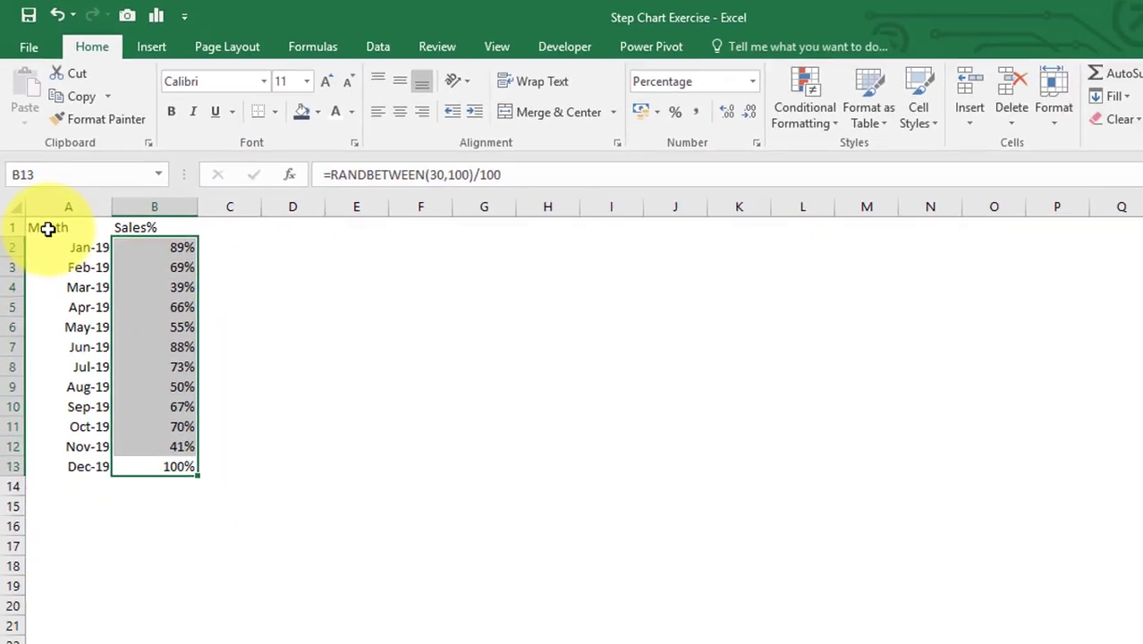
drag(48, 229, 178, 466)
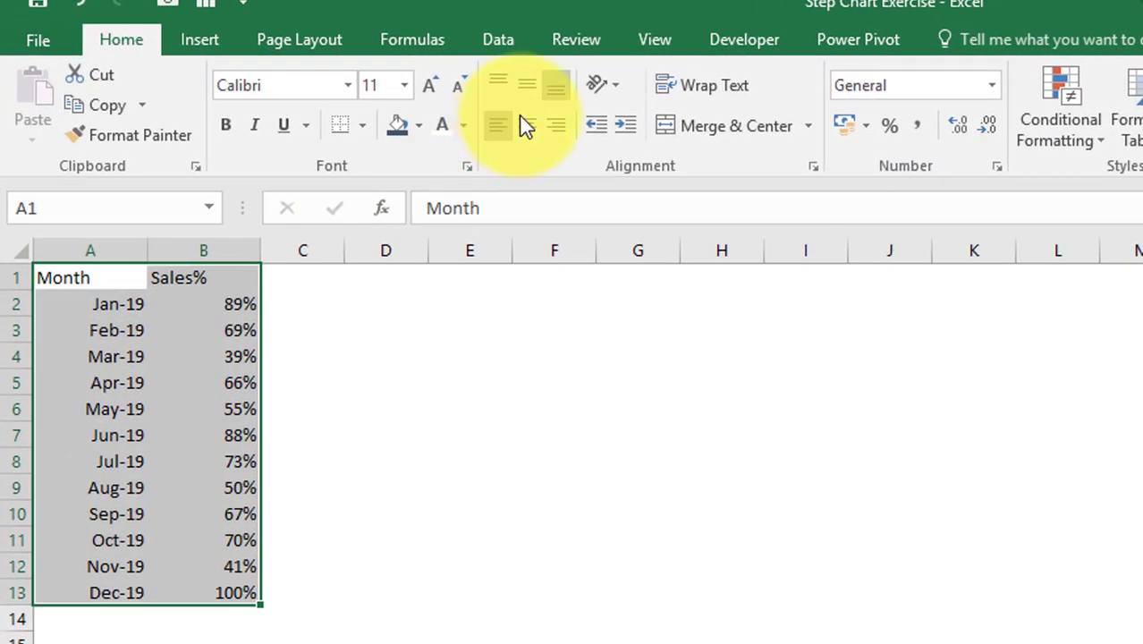
click(531, 125)
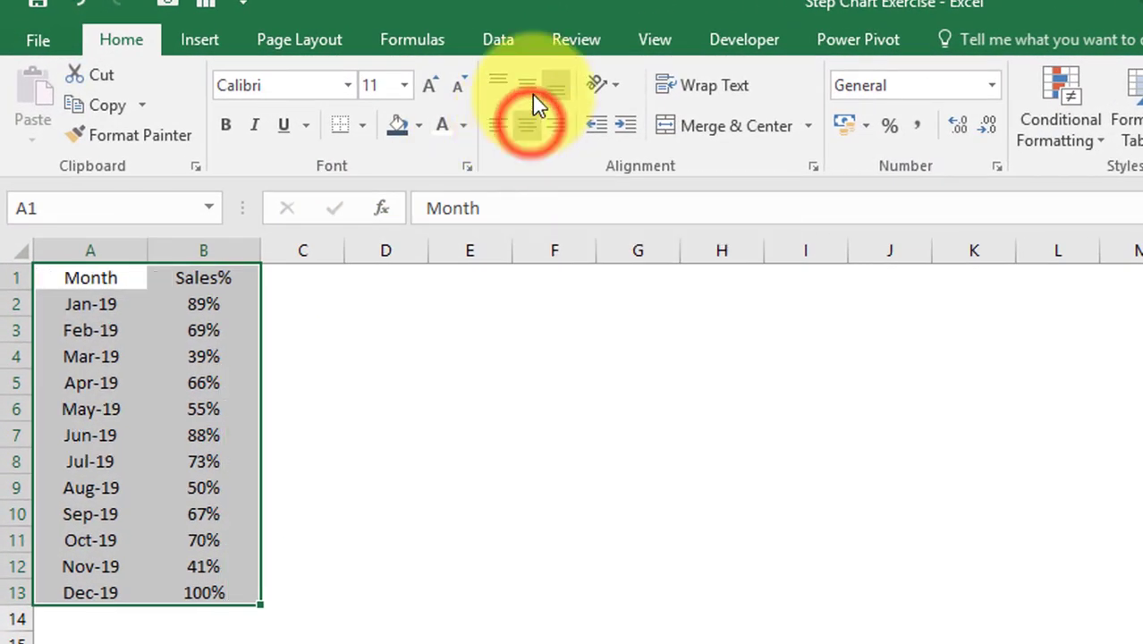
click(528, 85)
drag(215, 306, 237, 326)
click(237, 300)
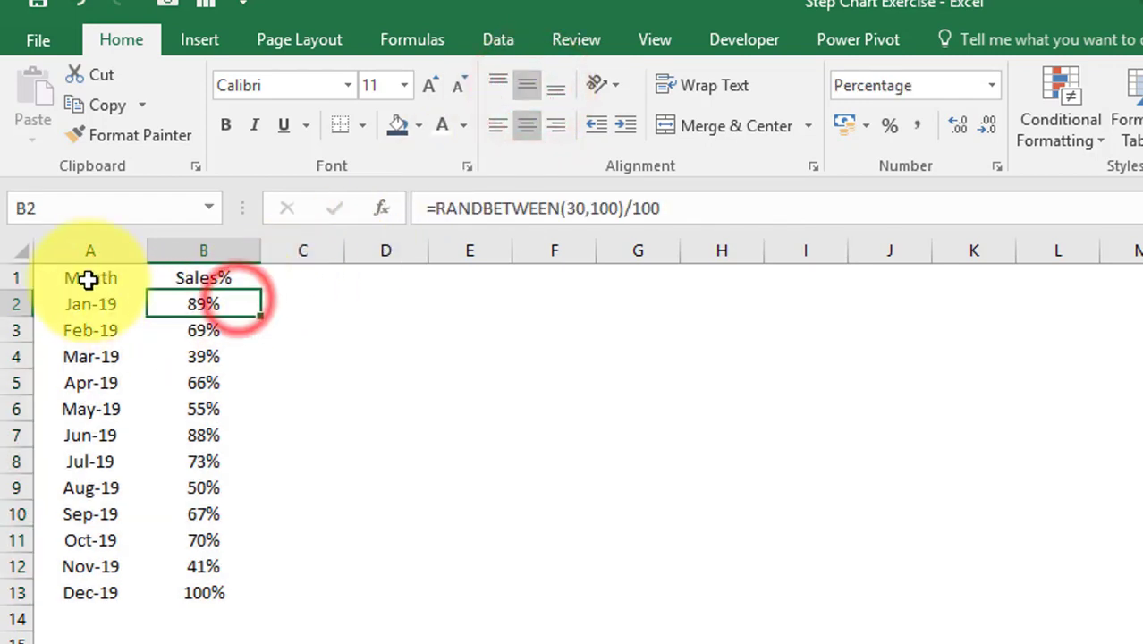
Give the header cells A1:B1 a dark blue fill and white text
drag(76, 279, 203, 277)
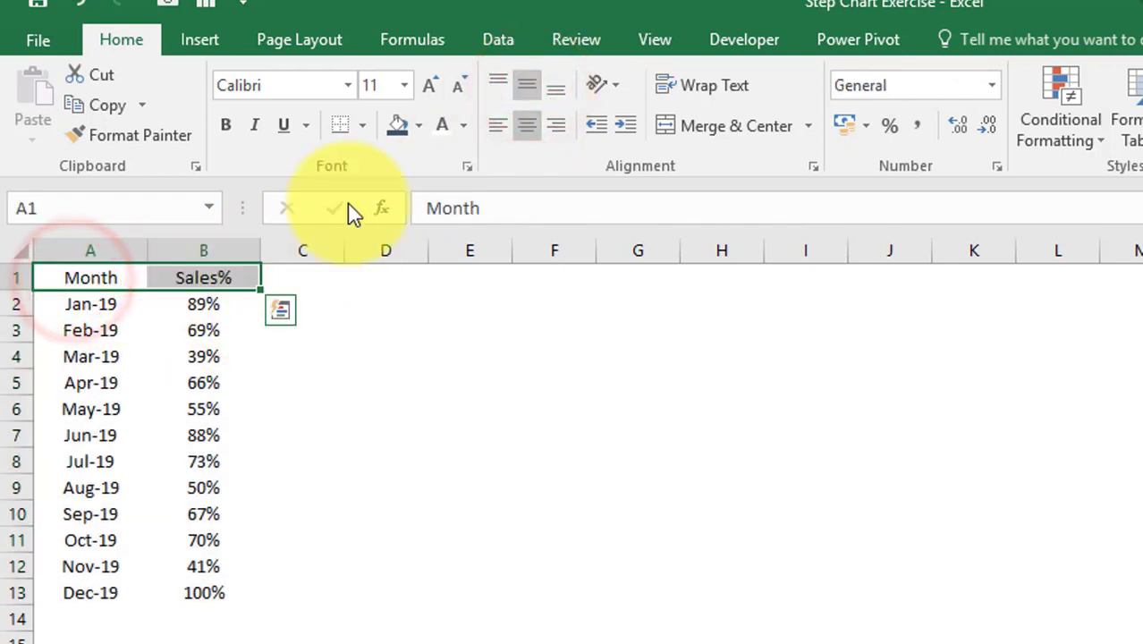
click(394, 127)
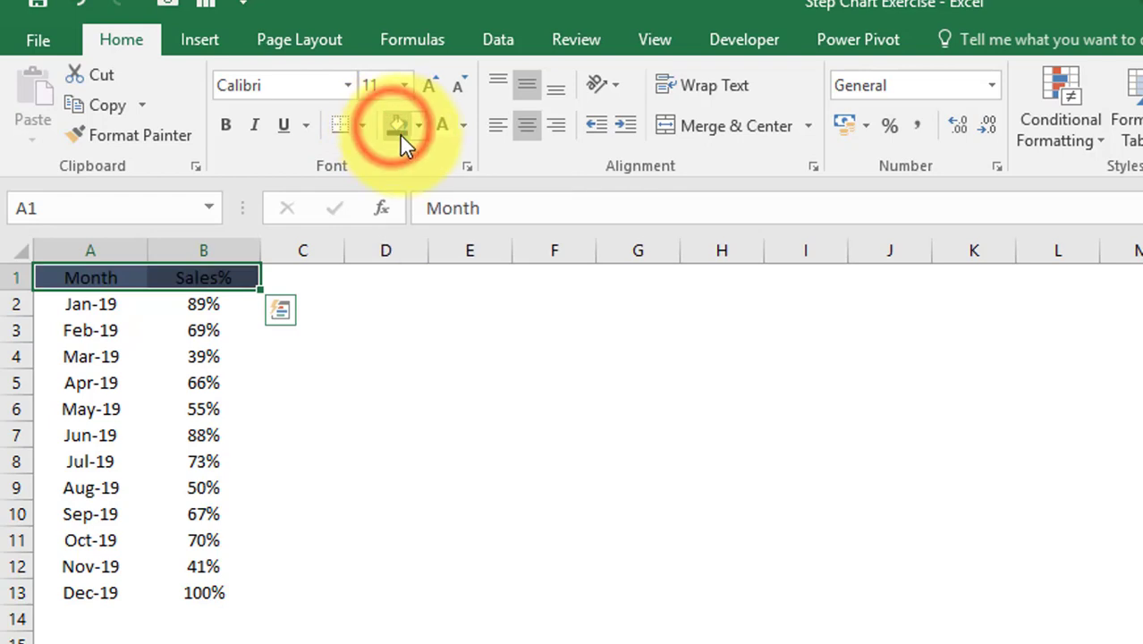
click(442, 126)
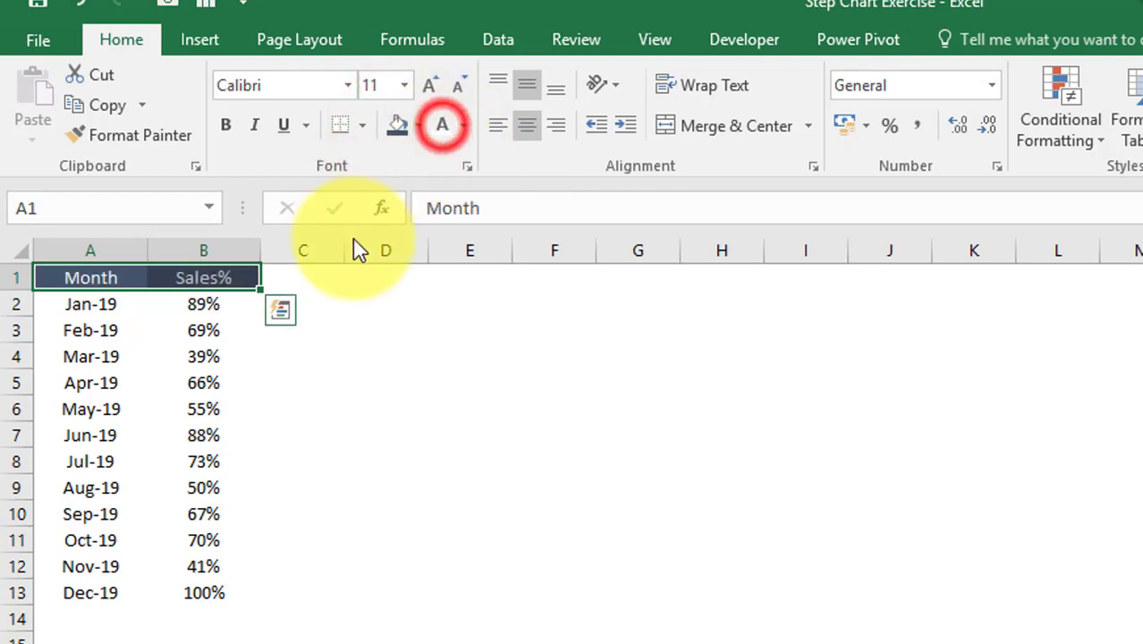
click(241, 385)
Apply all borders to the table in A1:B13 and widen column A slightly
click(64, 278)
drag(111, 287, 209, 590)
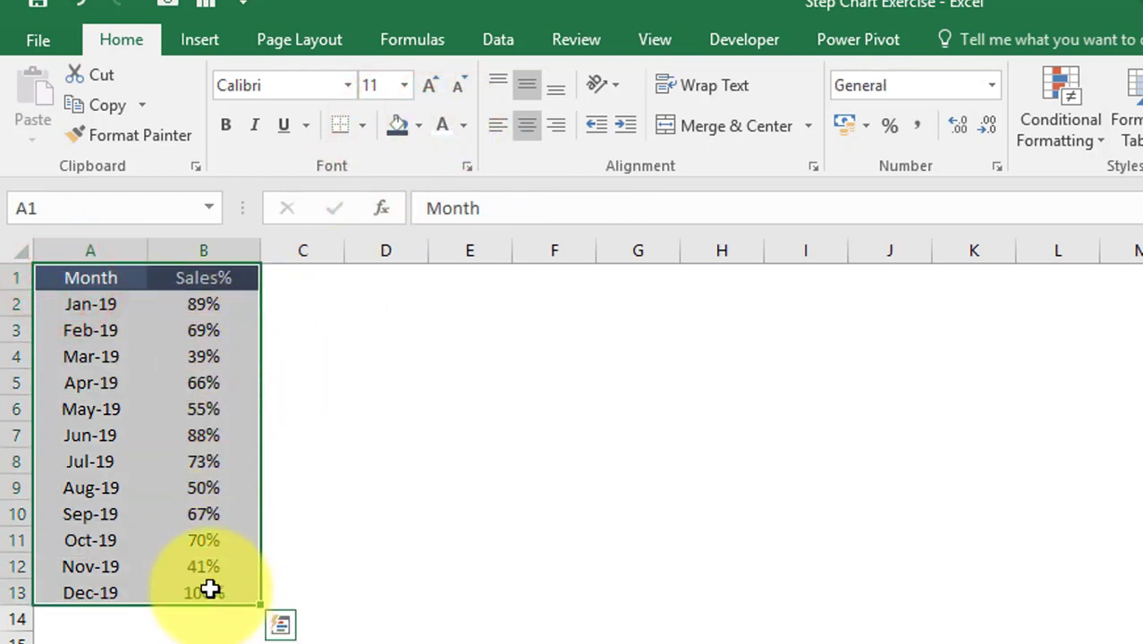
click(363, 126)
click(350, 353)
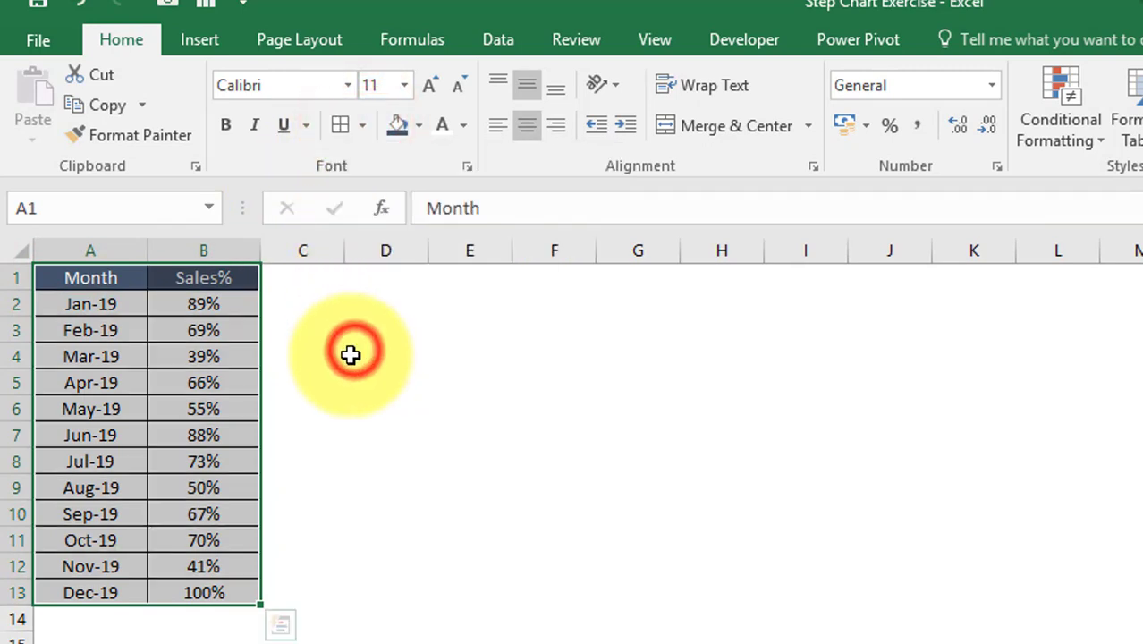
click(349, 354)
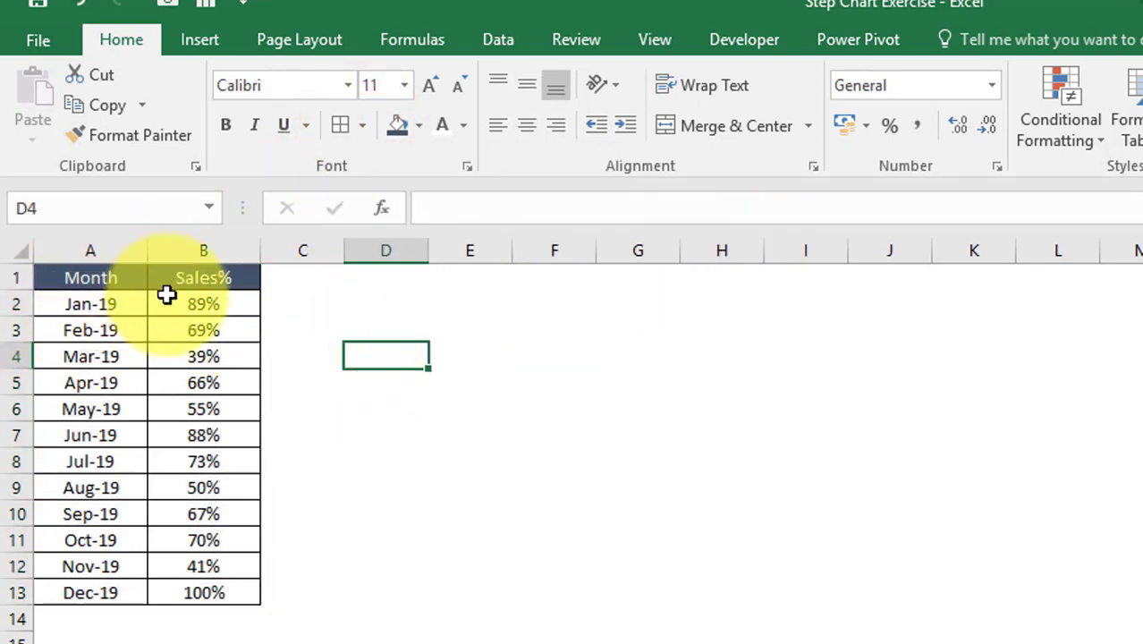
drag(103, 273, 188, 591)
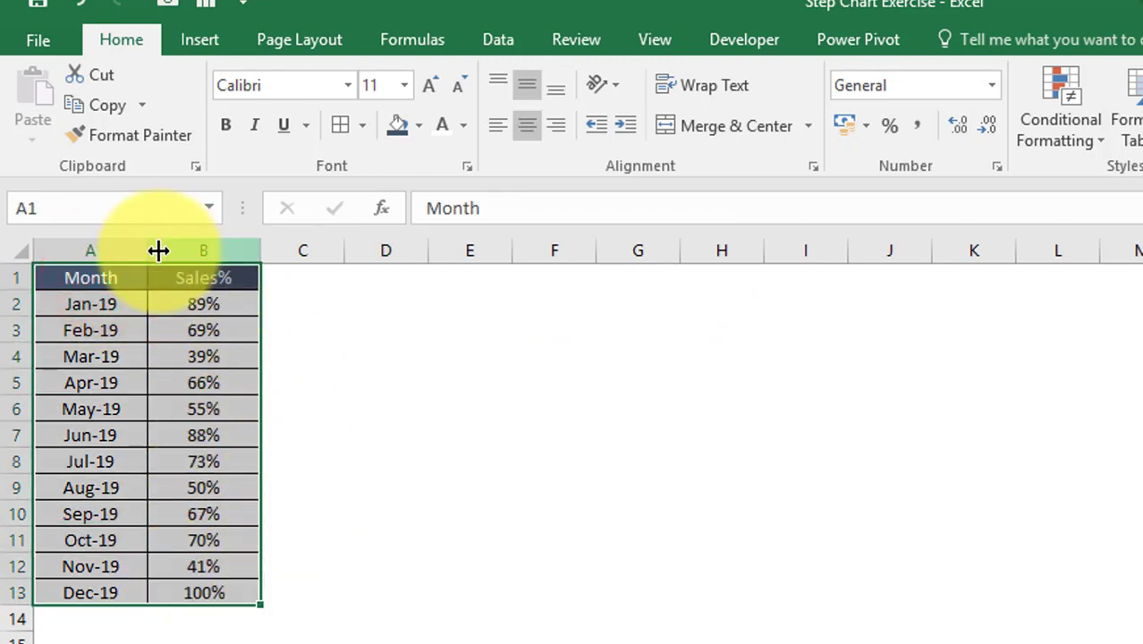
drag(149, 249, 161, 250)
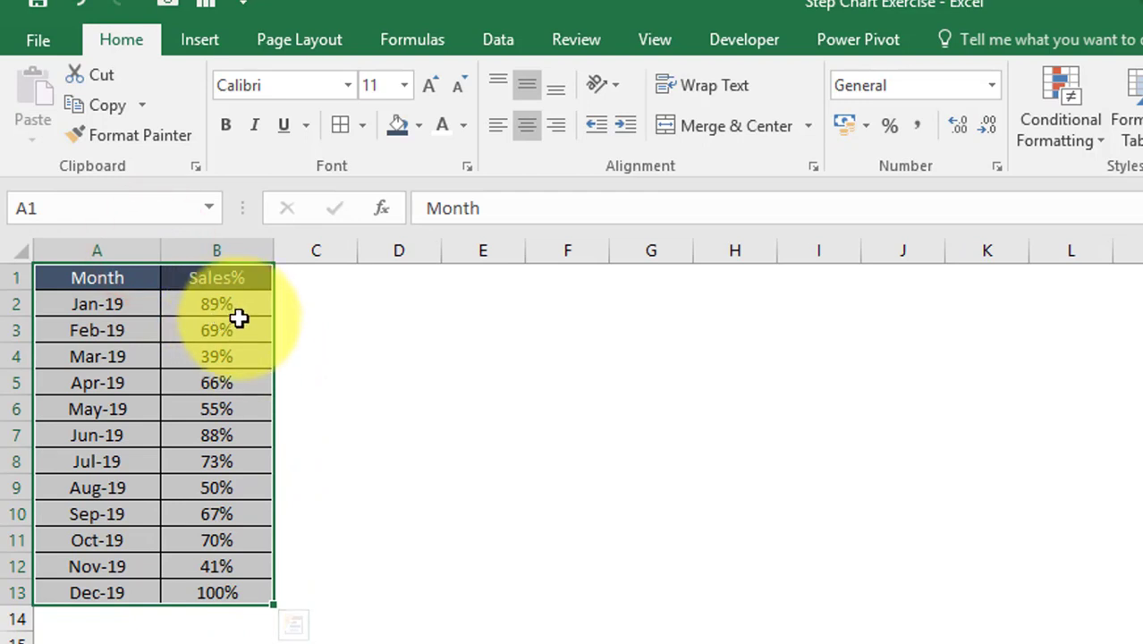
Copy the formatted Month and Sales% headers from A1:B1 to row 17, starting at A17
drag(239, 305, 204, 594)
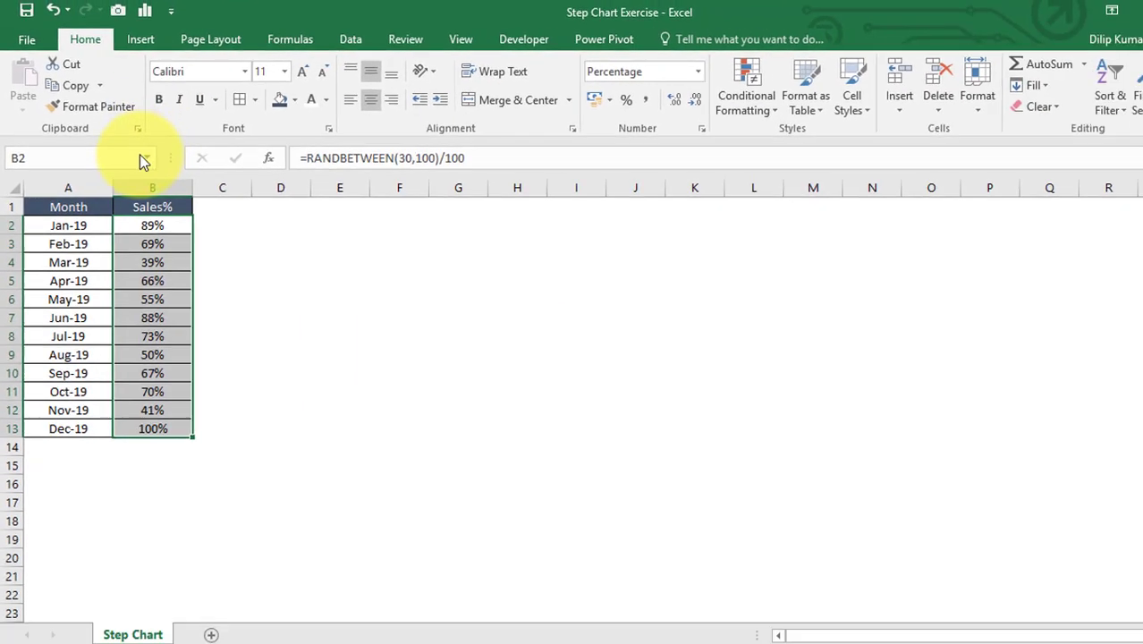
drag(95, 270, 185, 273)
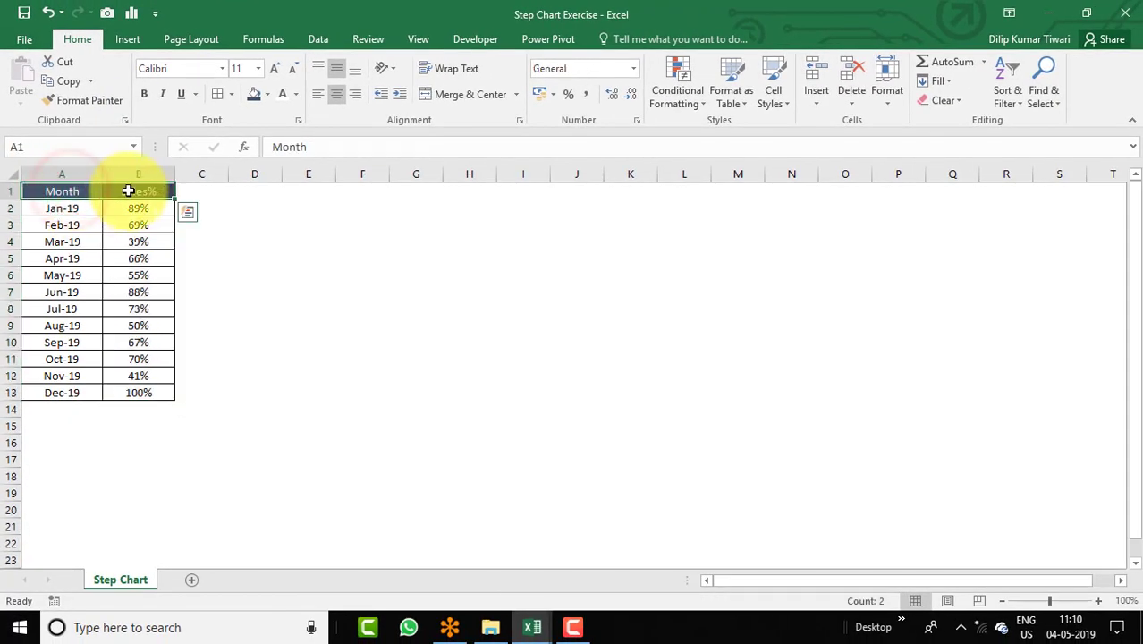
key(ctrl+c)
click(33, 456)
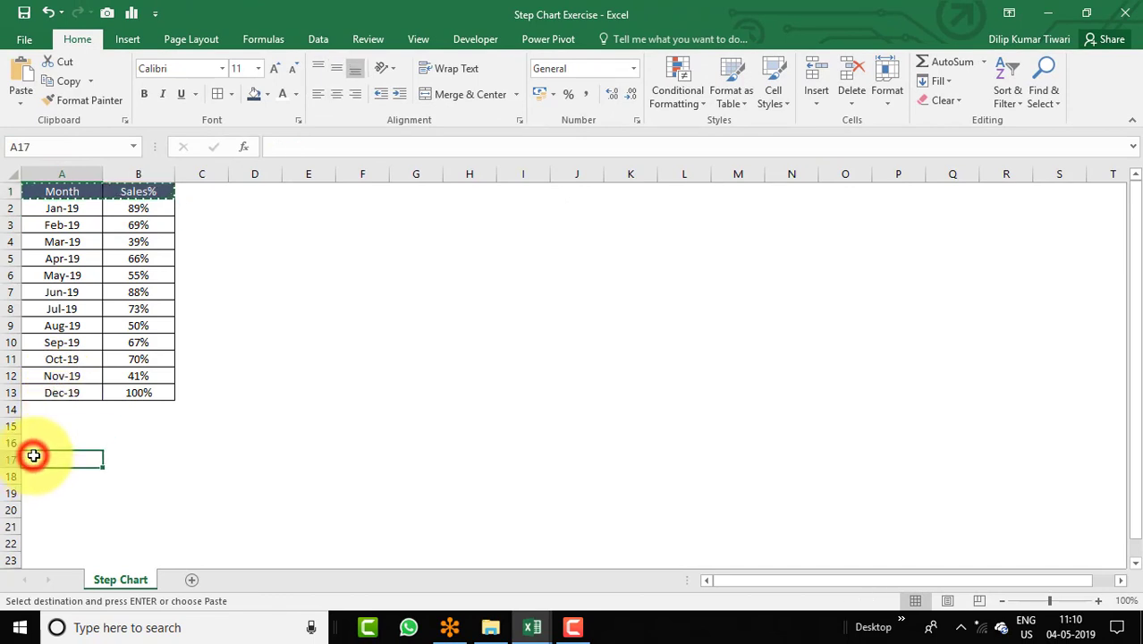
key(ctrl+v)
click(150, 426)
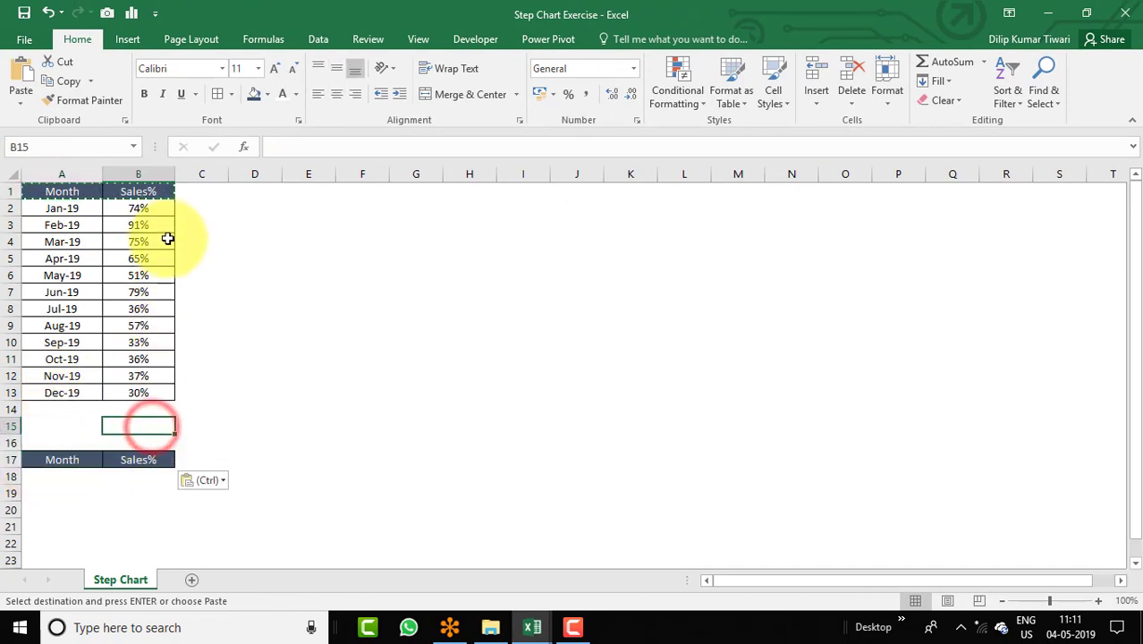
click(148, 209)
key(Escape)
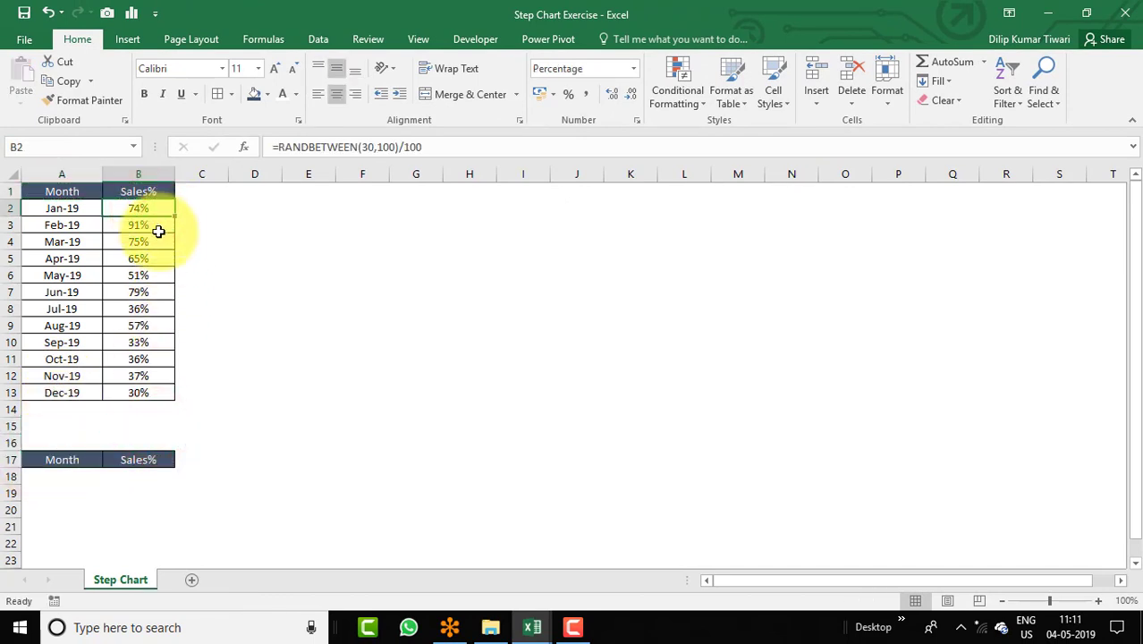
Shade the Feb-19 cell A3 and the January sales cell B2 with the same light orange fill
click(78, 230)
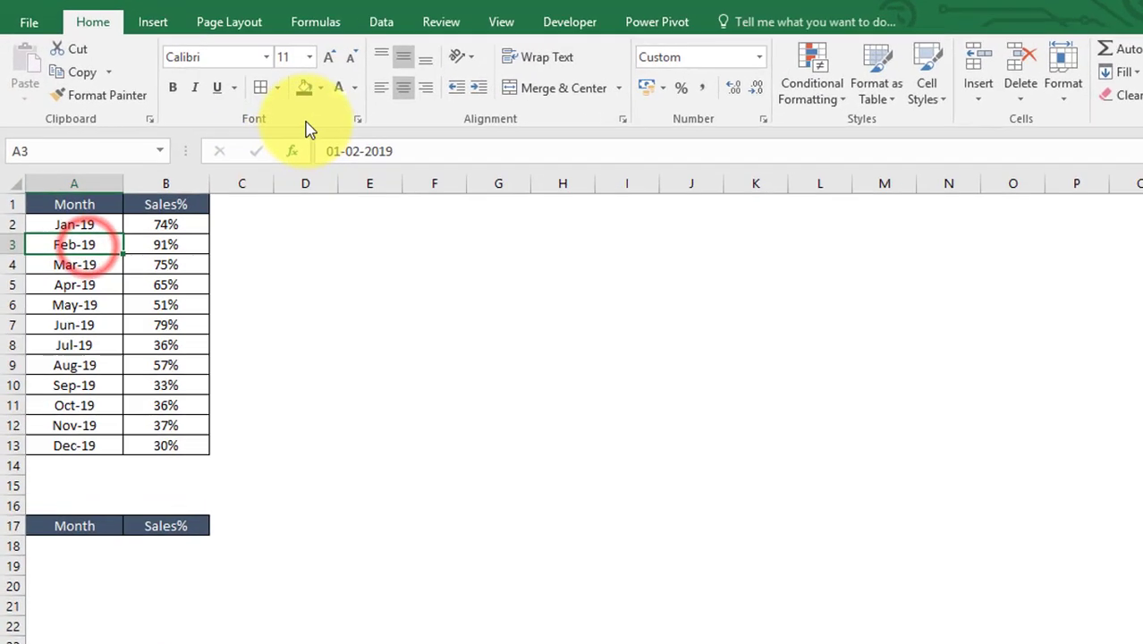
click(266, 94)
click(564, 162)
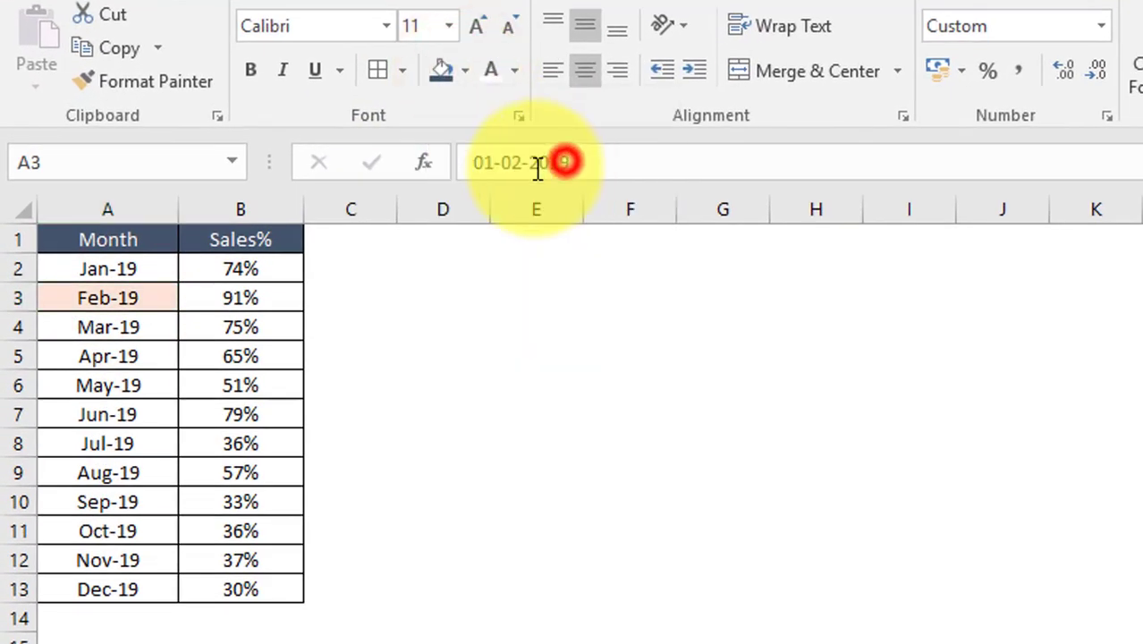
click(243, 265)
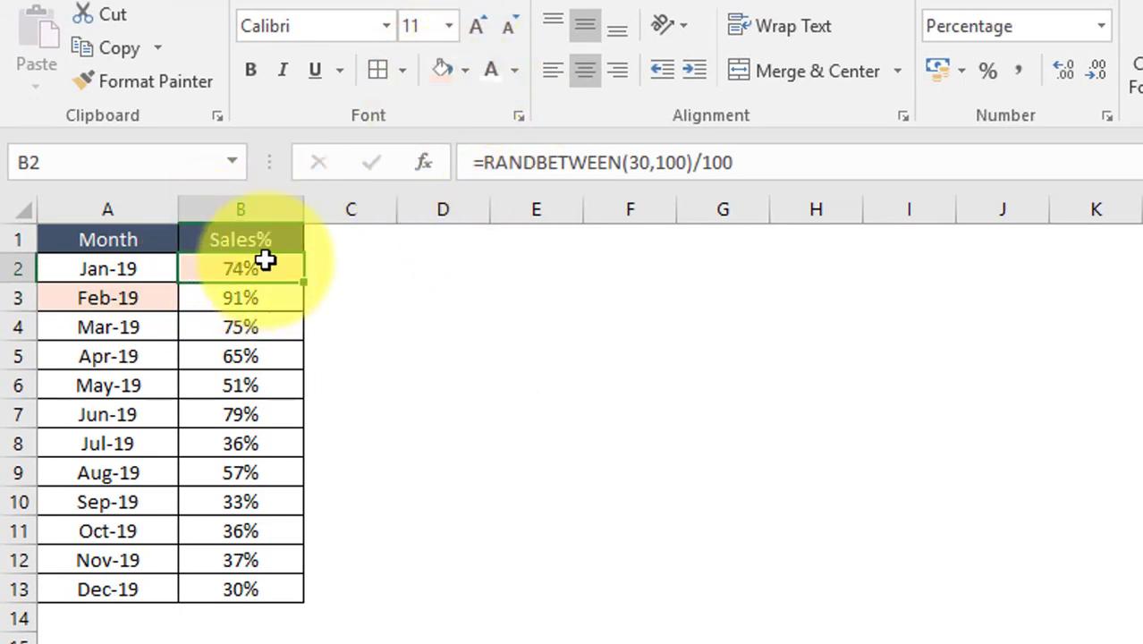
Shade the Mar-19 cell A4 and the February sales cell B3 with the same light blue fill
click(123, 329)
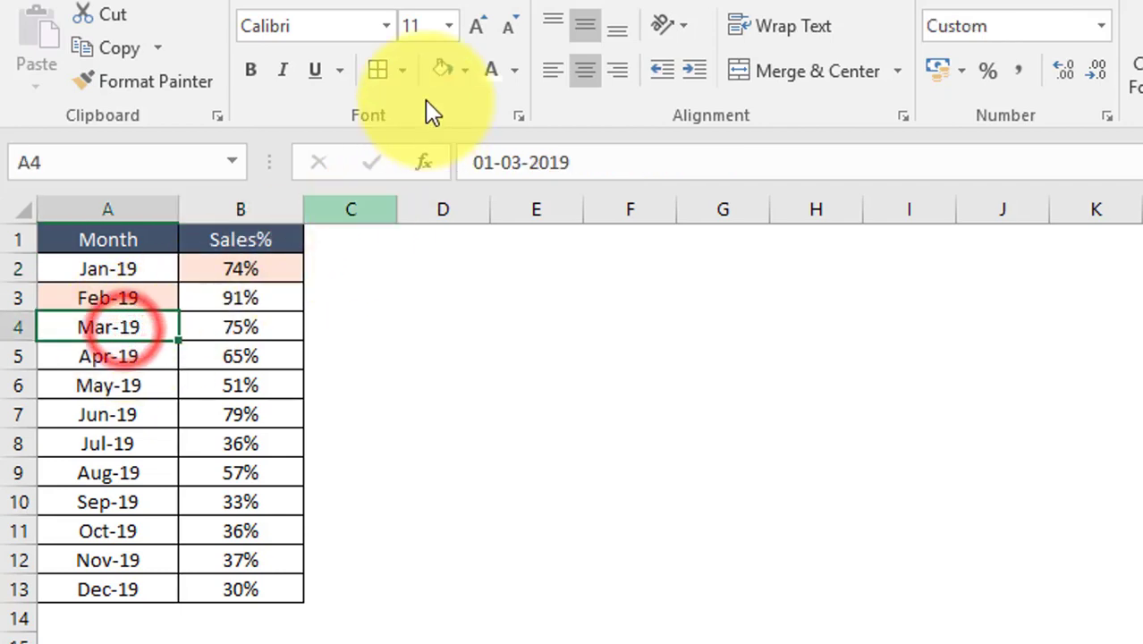
click(467, 71)
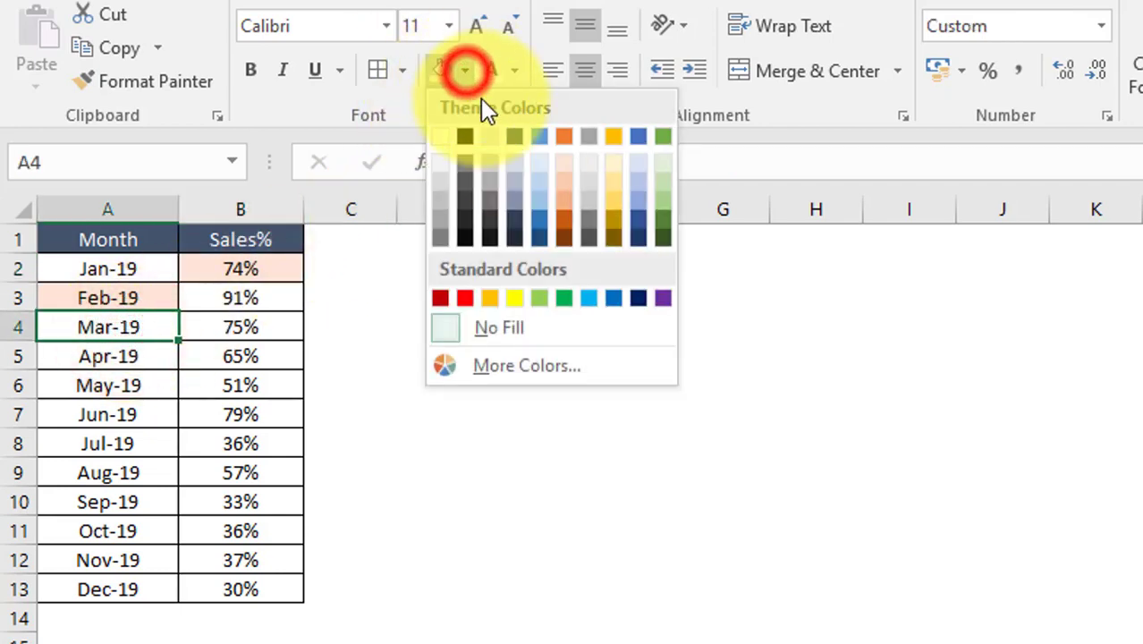
click(537, 182)
click(240, 297)
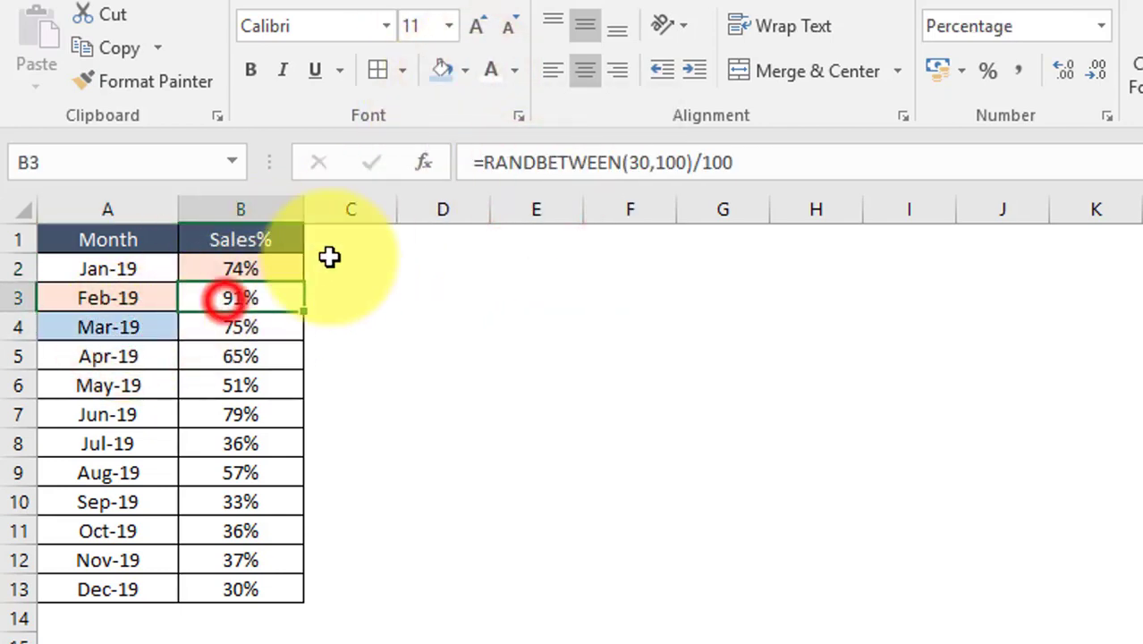
click(435, 70)
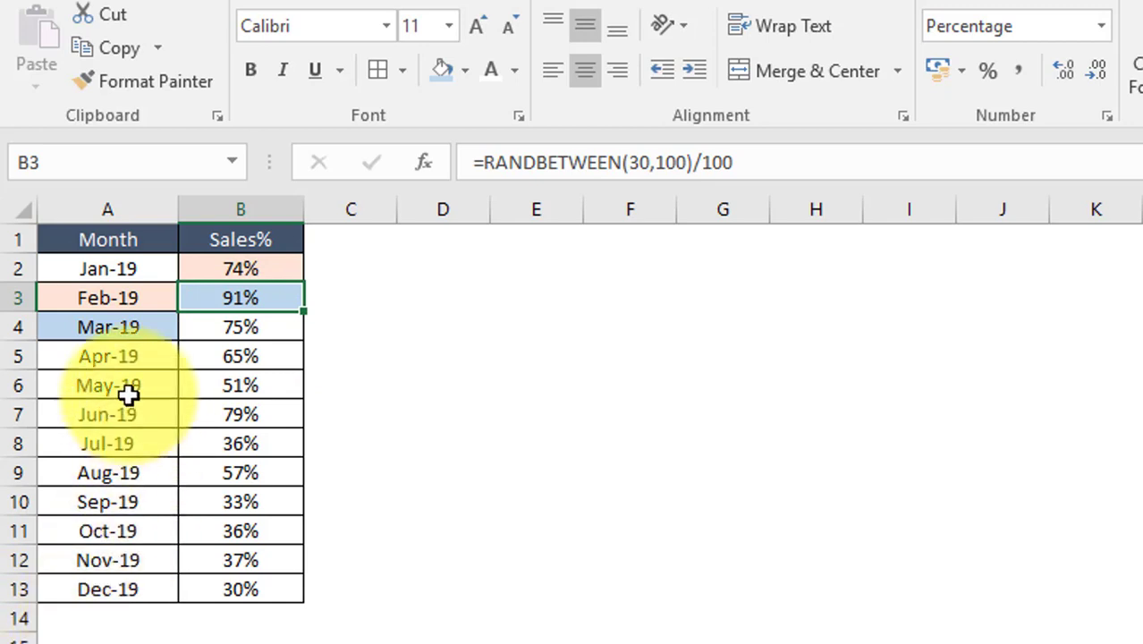
Replace the random formulas in B2:B13 with fixed numbers by pasting the copied range over itself as Values with operation None
drag(228, 268, 242, 590)
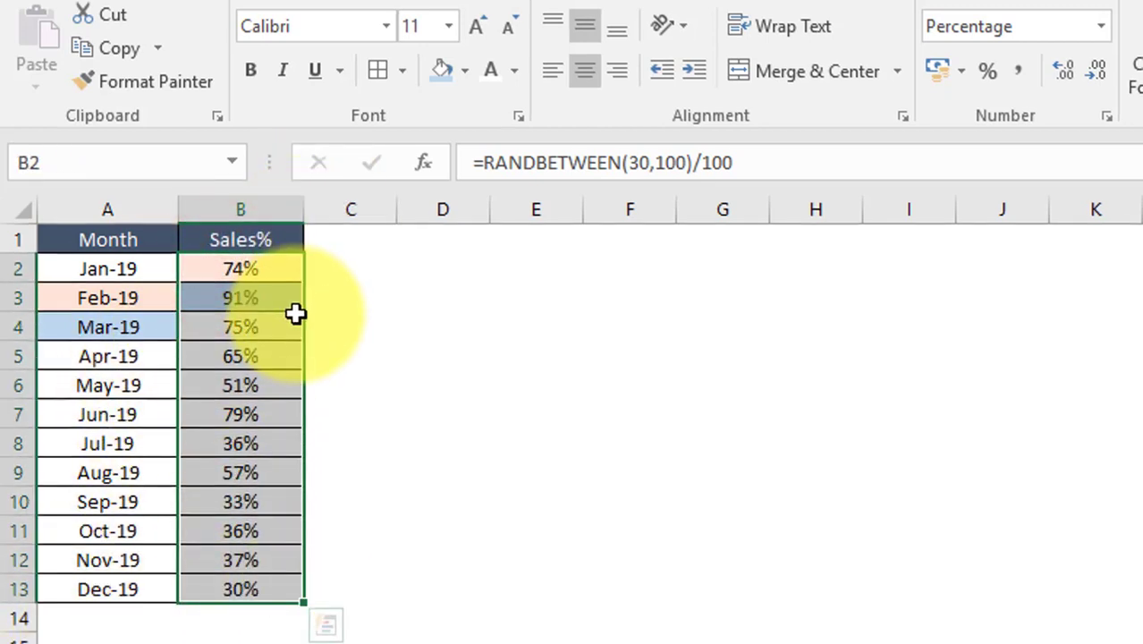
key(ctrl+c)
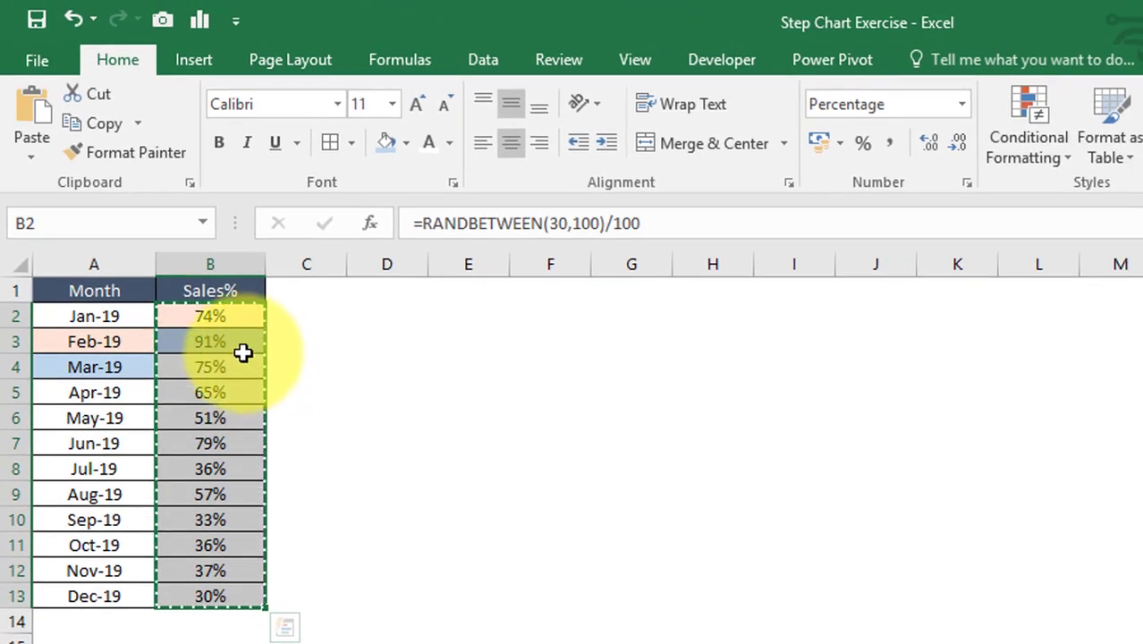
key(alt+h)
key(v)
key(s)
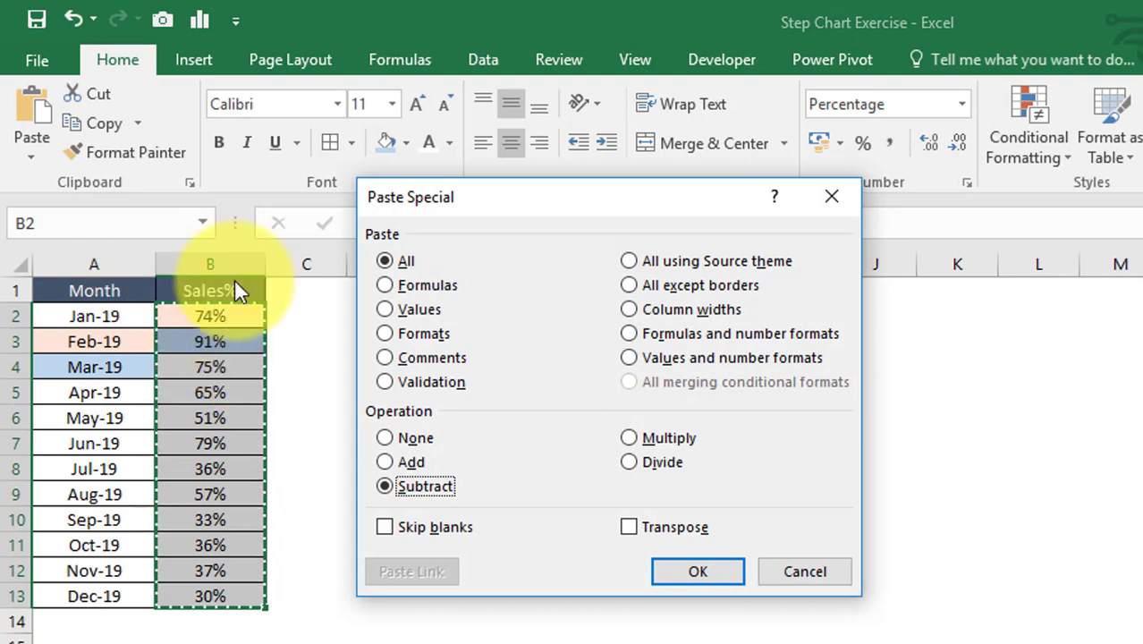
click(395, 304)
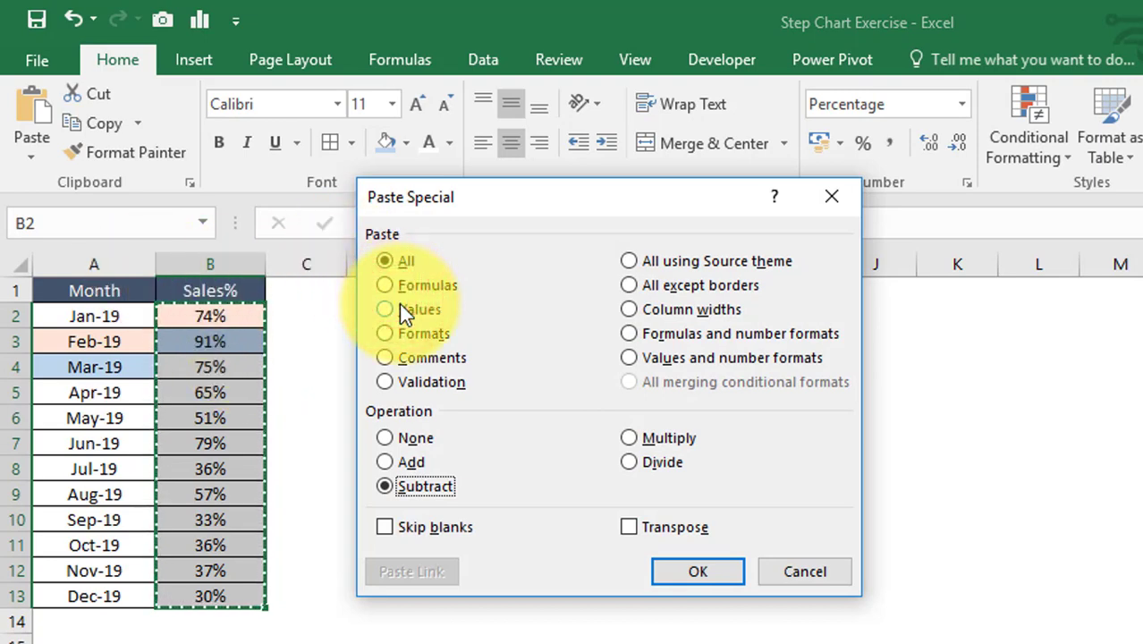
click(399, 309)
click(412, 438)
click(677, 571)
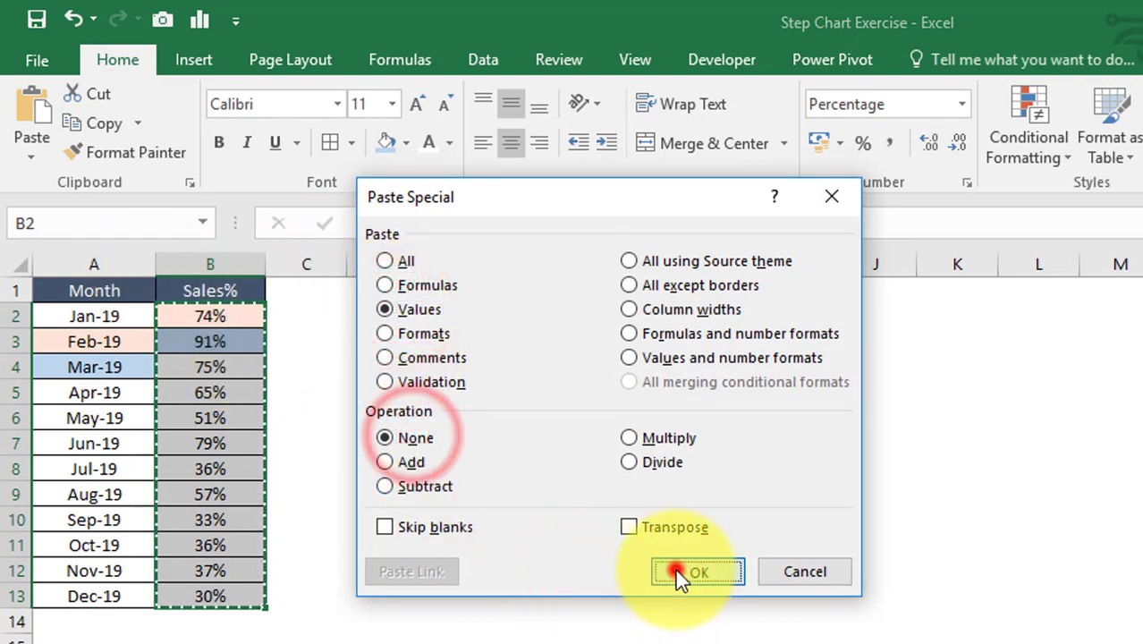
click(416, 503)
drag(206, 309, 219, 545)
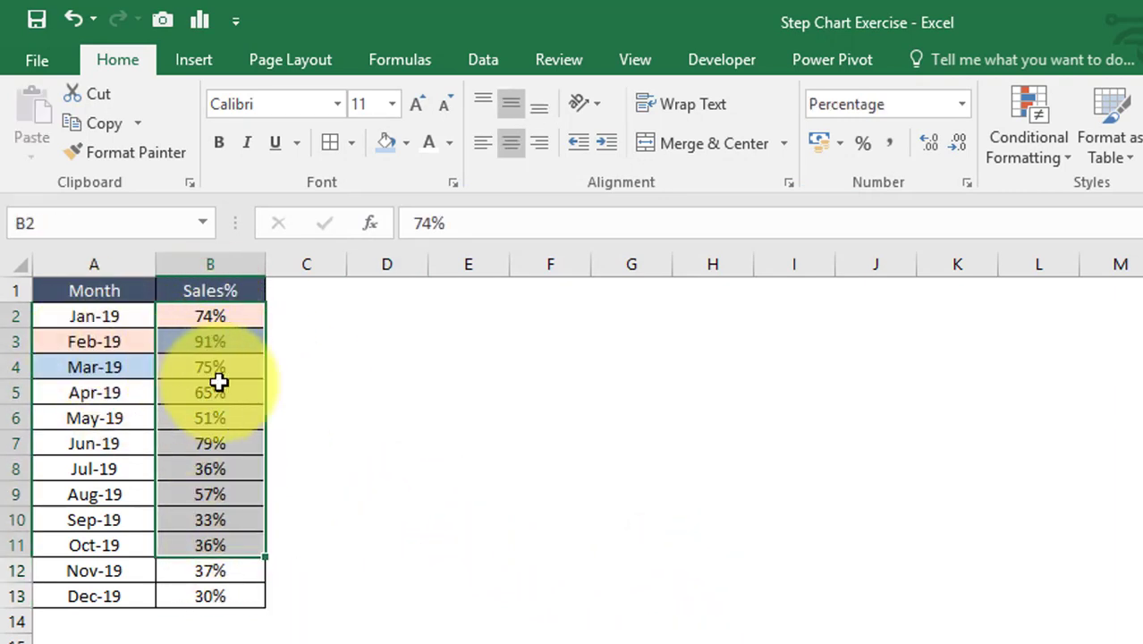
drag(97, 346, 139, 596)
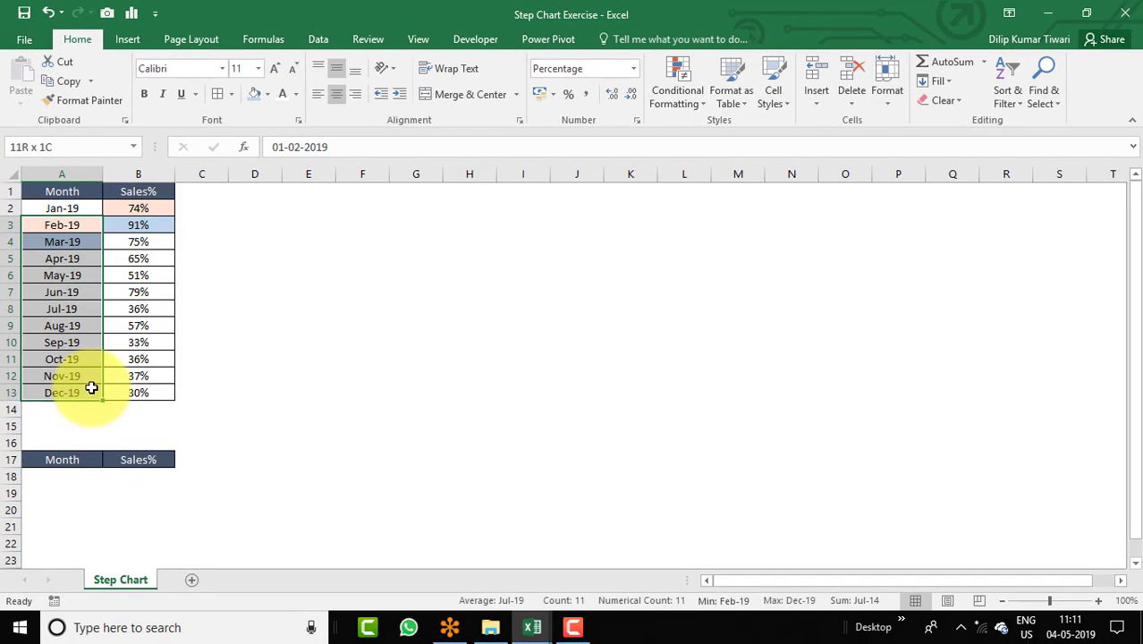
drag(91, 390, 91, 390)
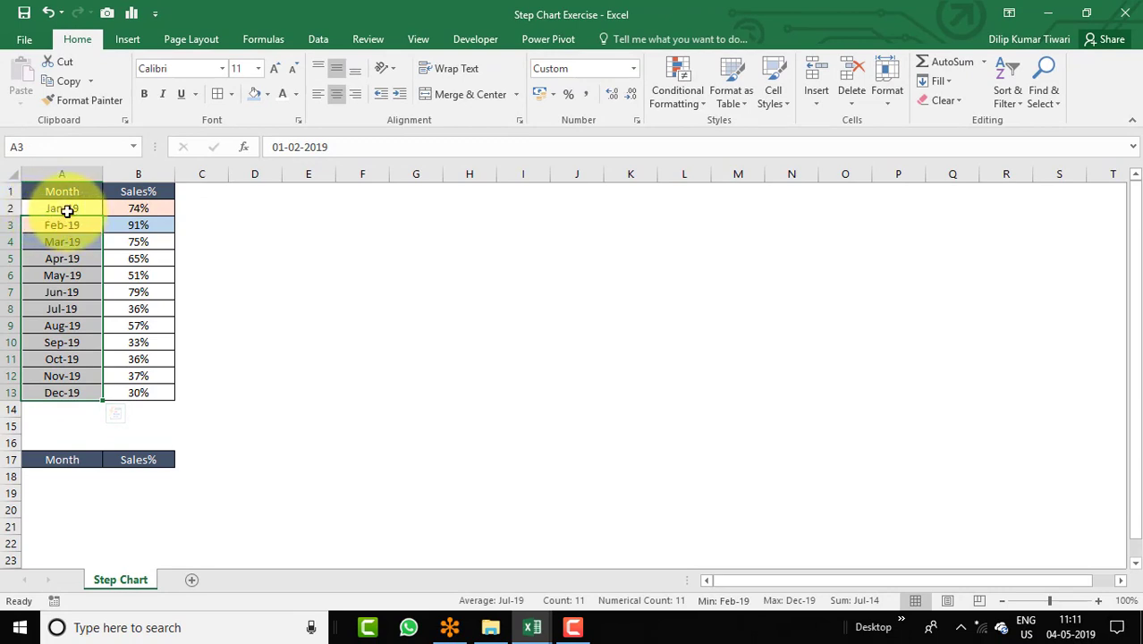
drag(67, 209, 76, 228)
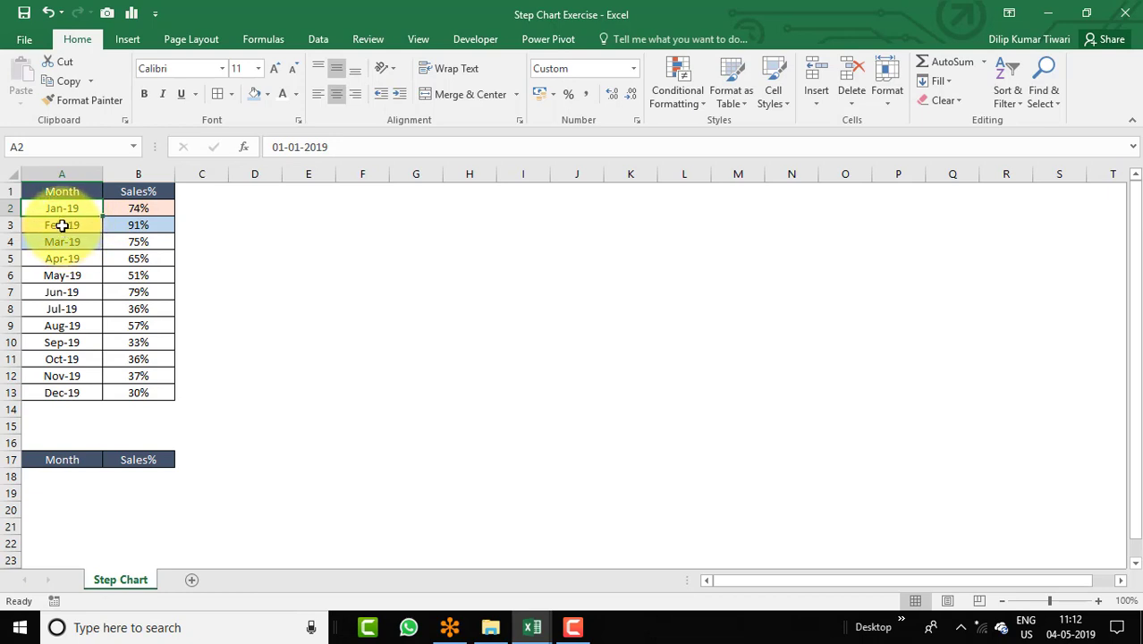
Copy the months Feb-19 to Dec-19 from A3:A13 and paste them as links starting at A18
drag(61, 226, 65, 394)
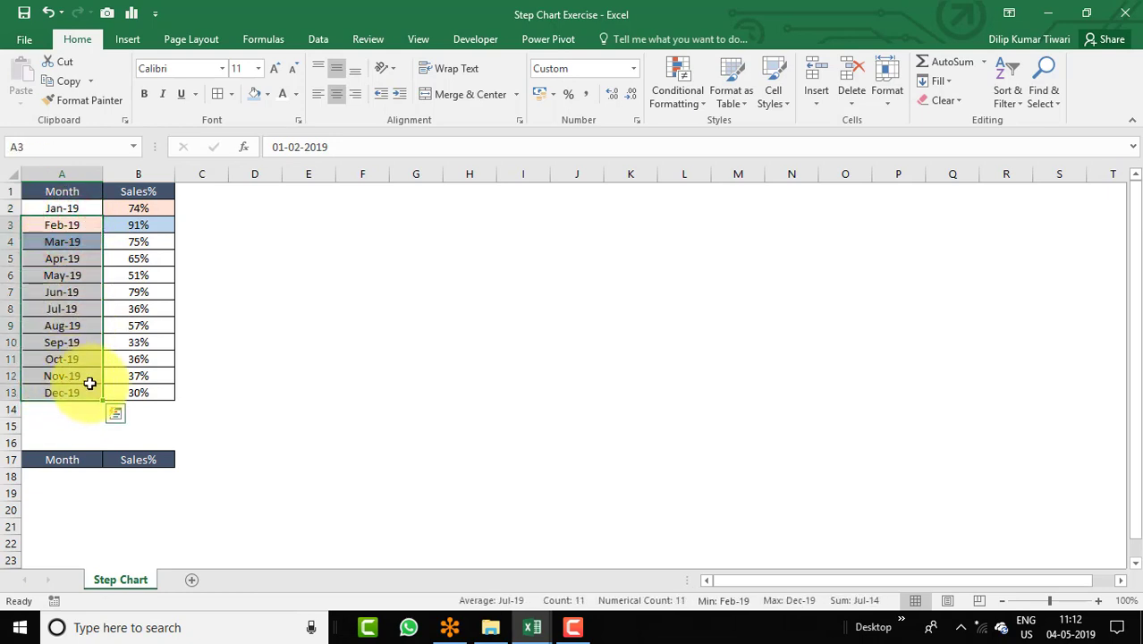
key(ctrl+c)
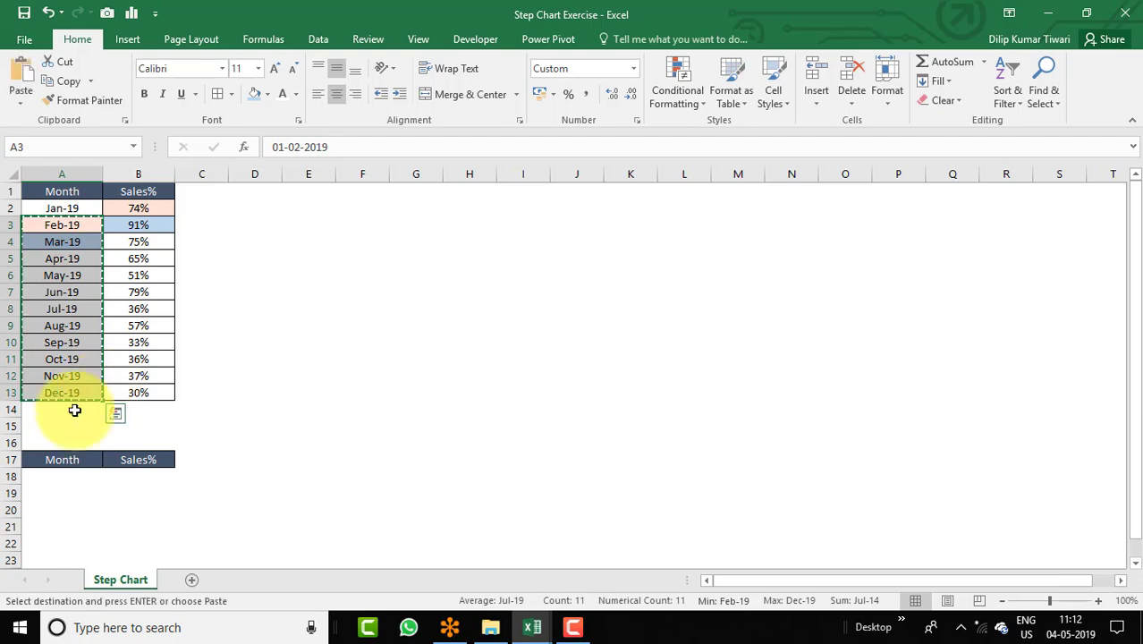
click(54, 476)
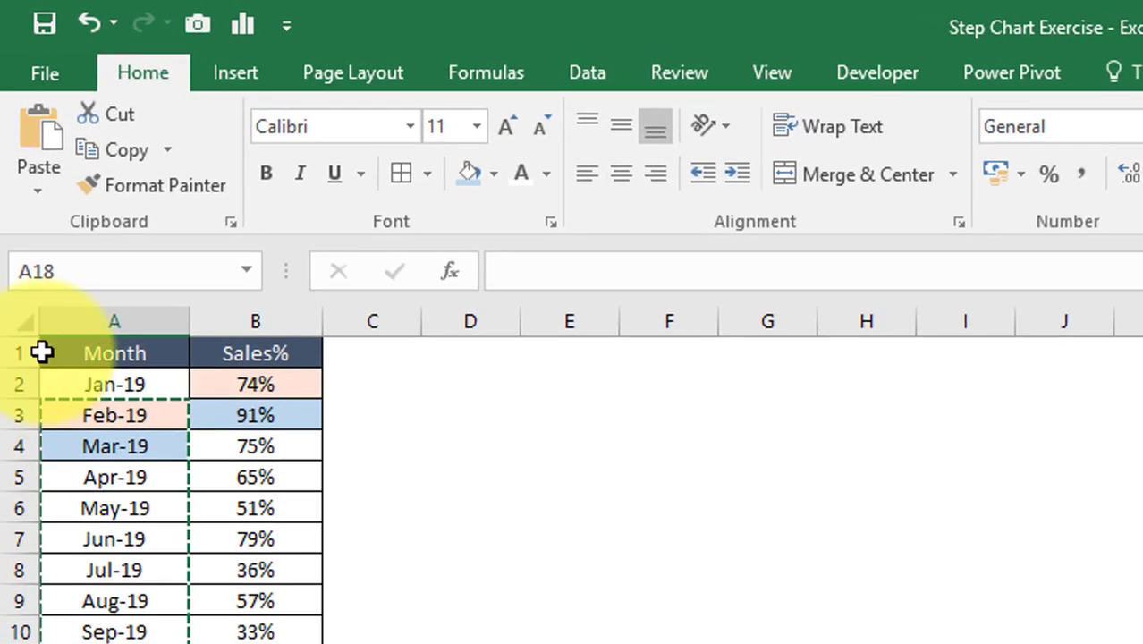
click(41, 190)
click(110, 511)
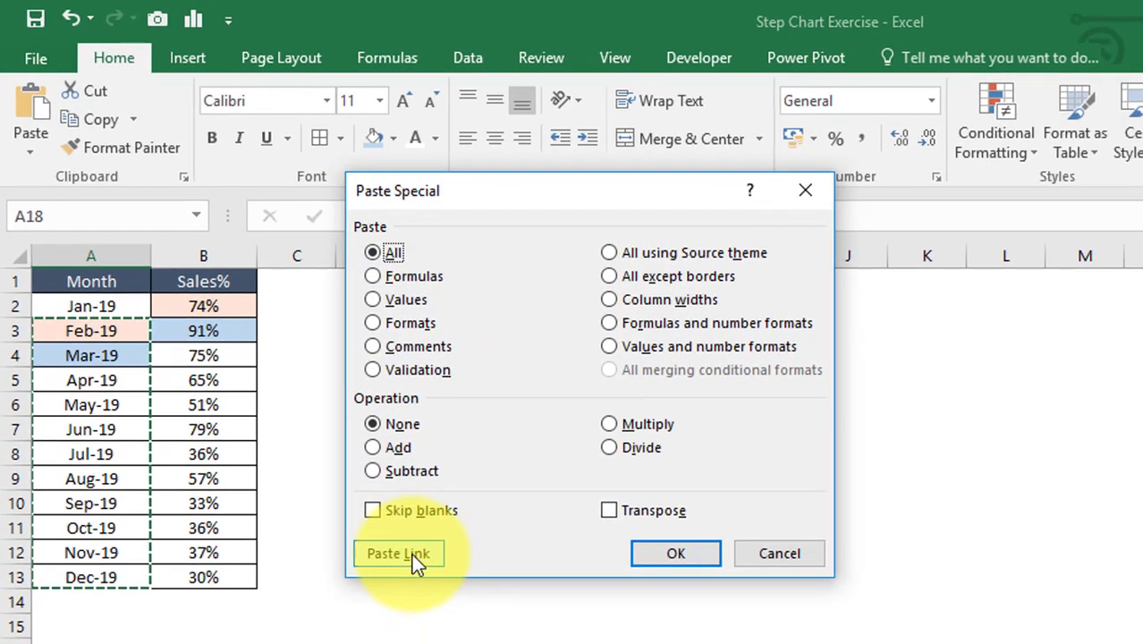
click(445, 575)
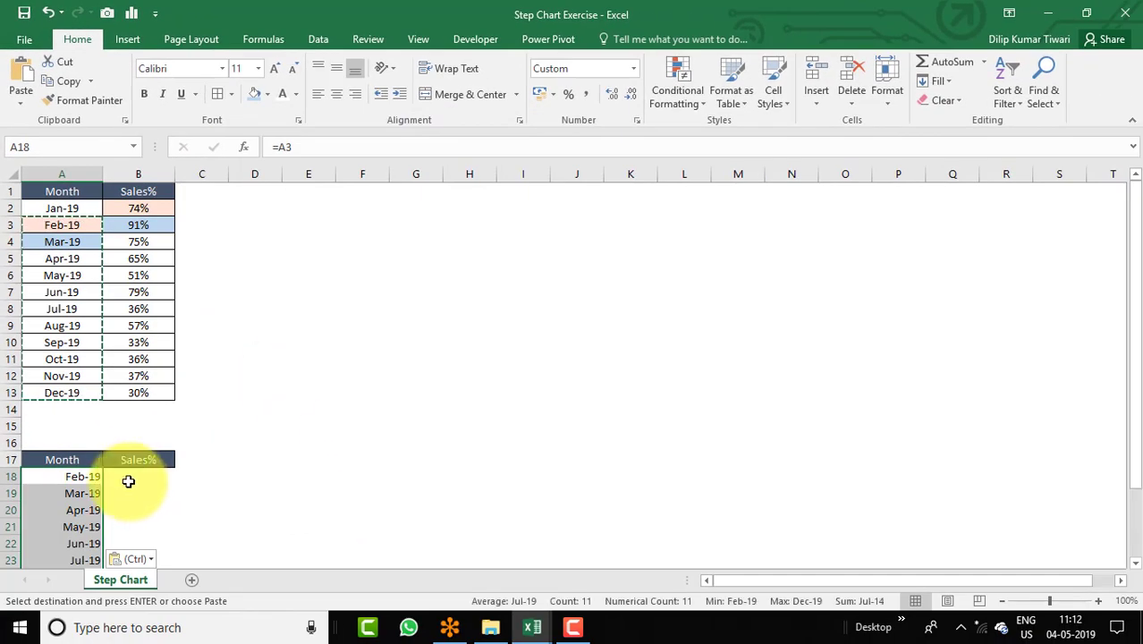
click(128, 481)
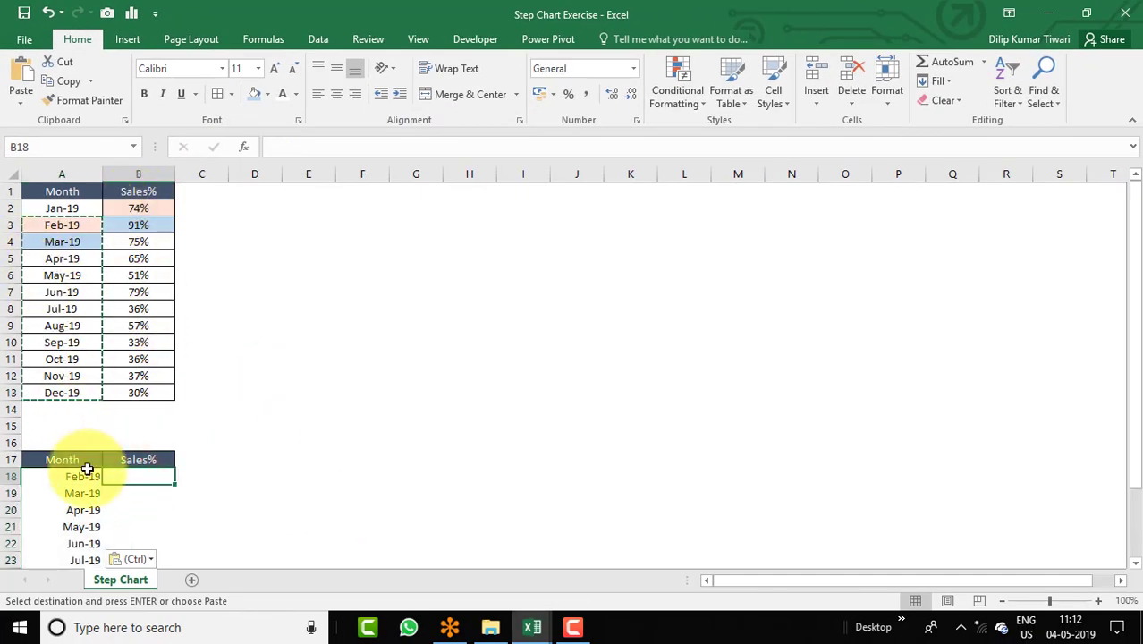
drag(88, 471, 93, 496)
scroll(93, 474, down, 8)
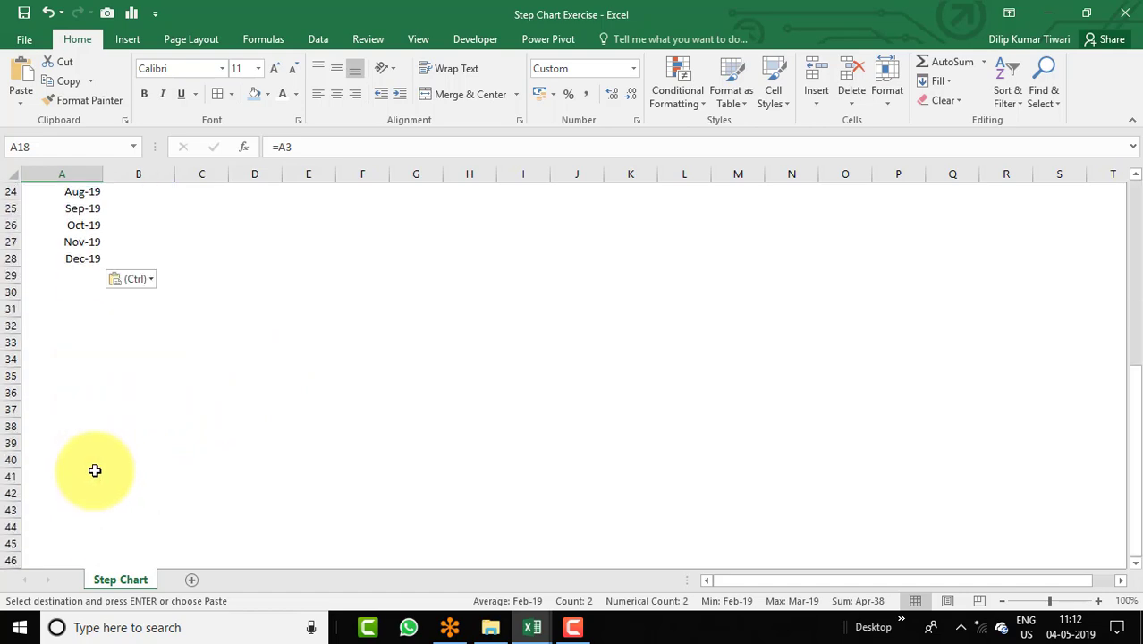
click(87, 257)
scroll(123, 289, up, 8)
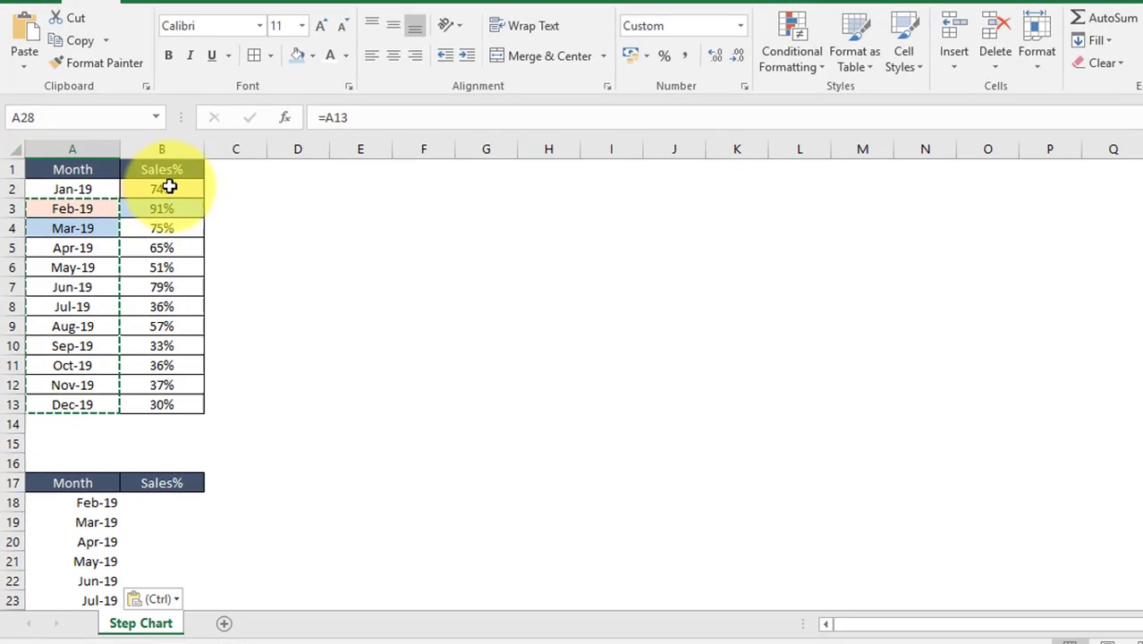
Copy the January to November sales from B2:B12 and paste them as links starting at B18
drag(143, 205, 161, 373)
drag(246, 395, 245, 398)
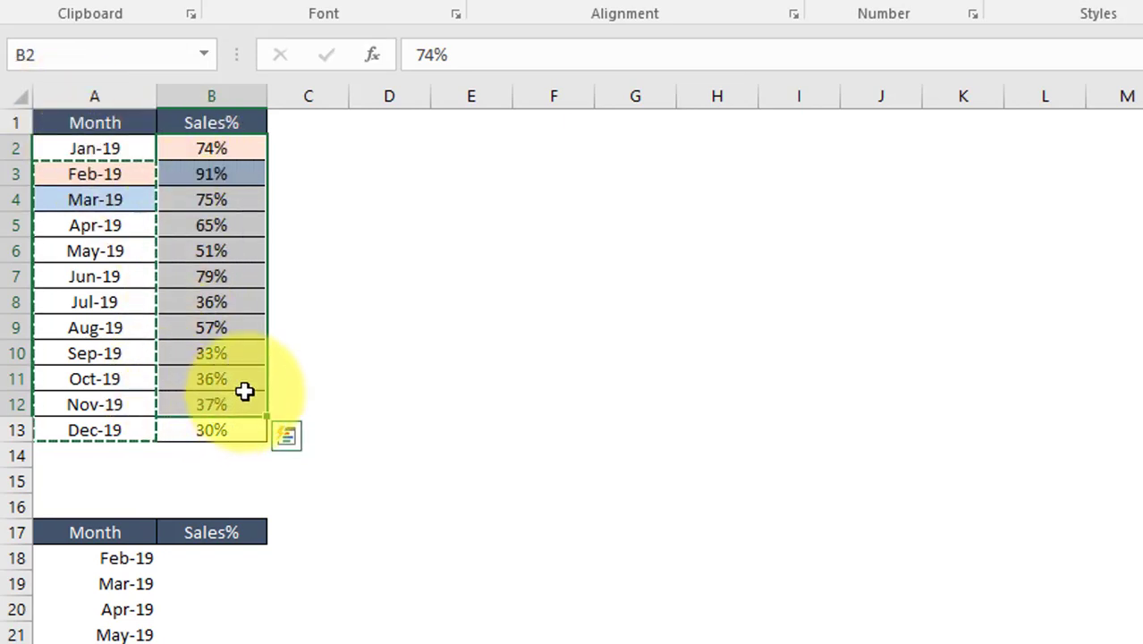
key(ctrl+c)
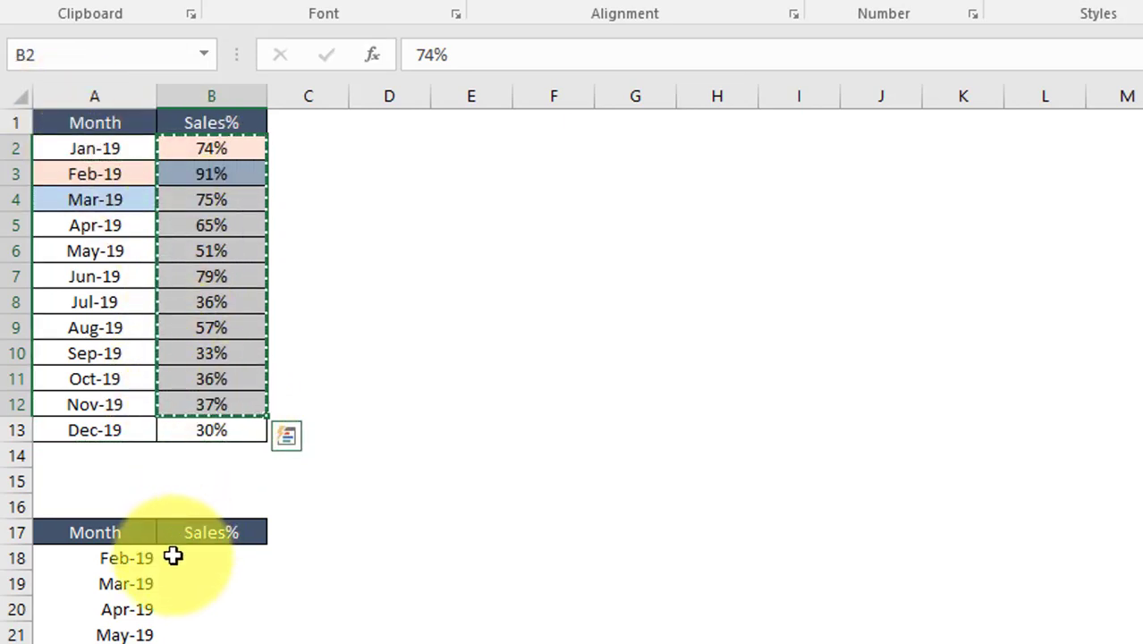
click(172, 557)
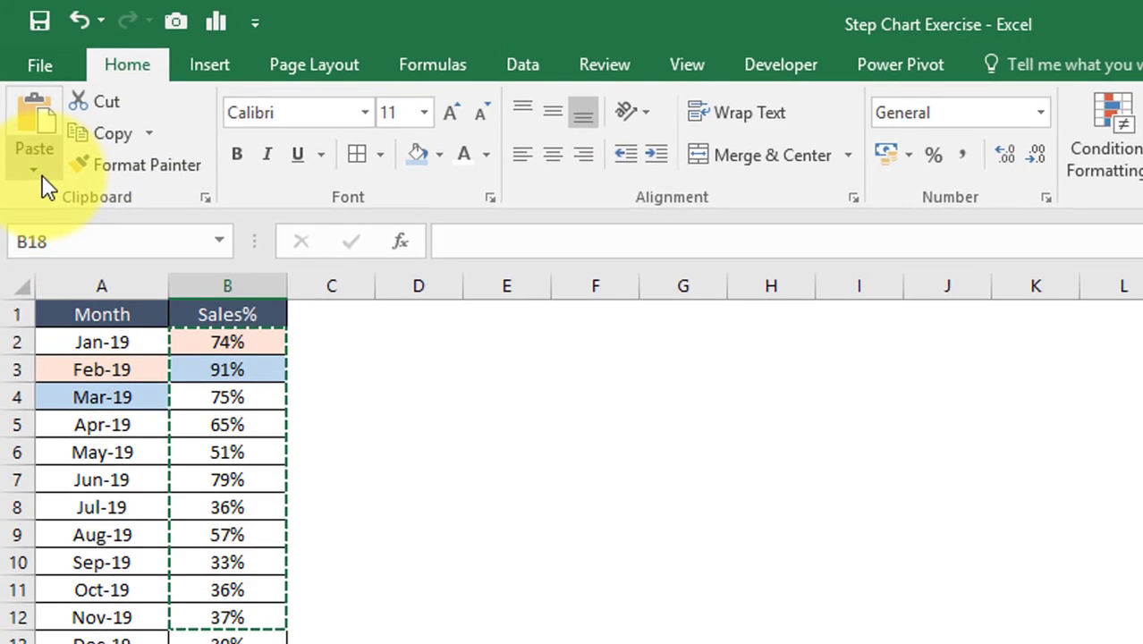
click(41, 175)
click(126, 459)
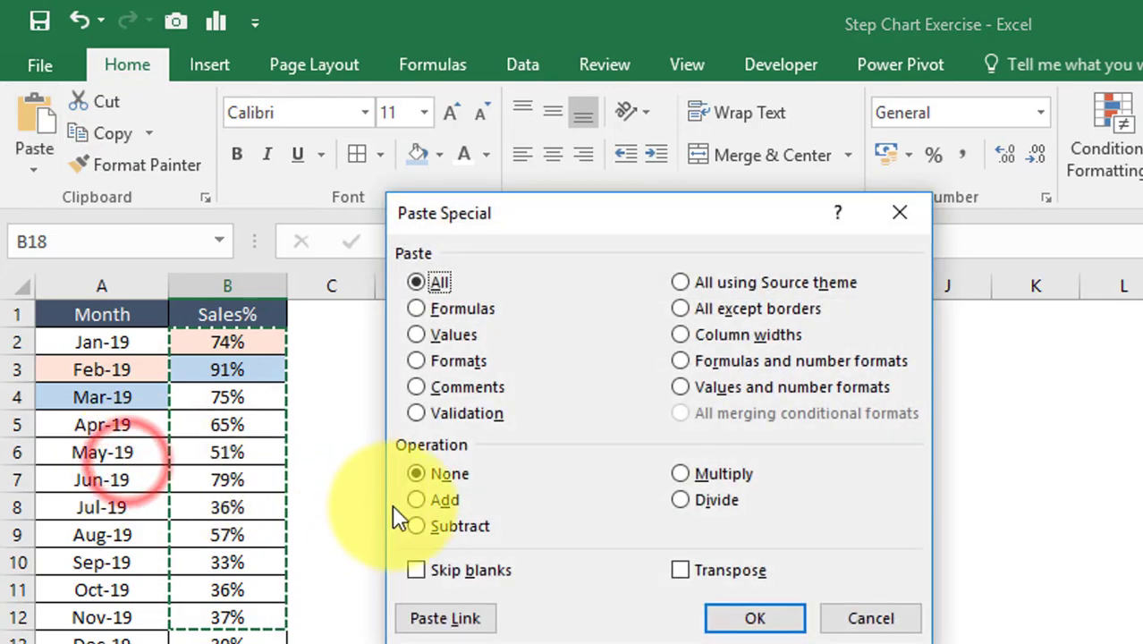
click(440, 624)
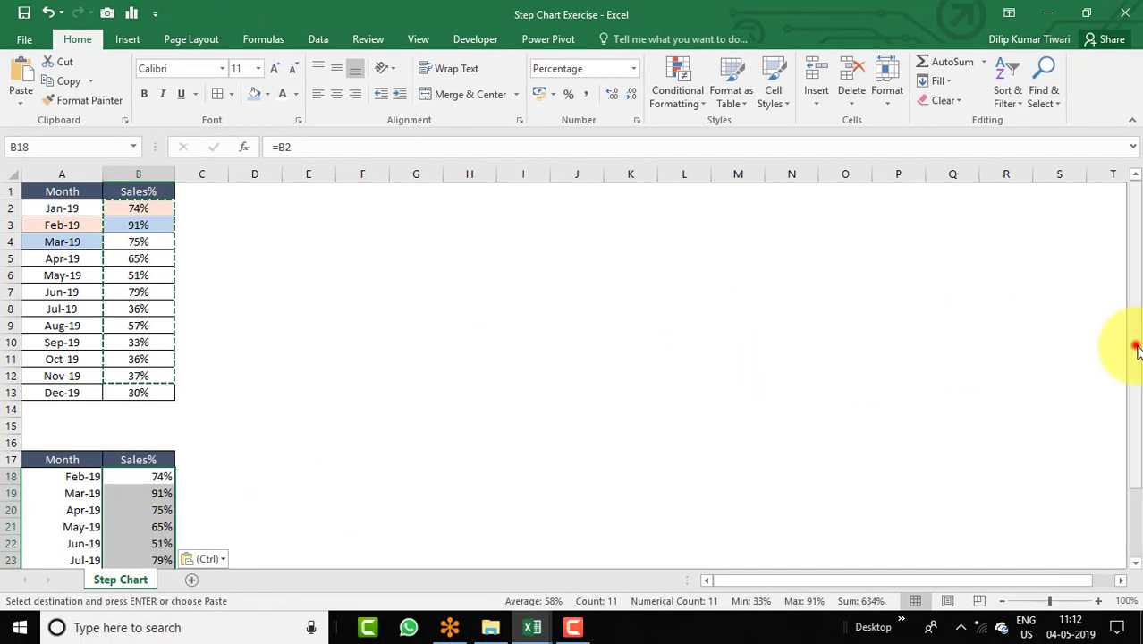
drag(1137, 349, 1133, 383)
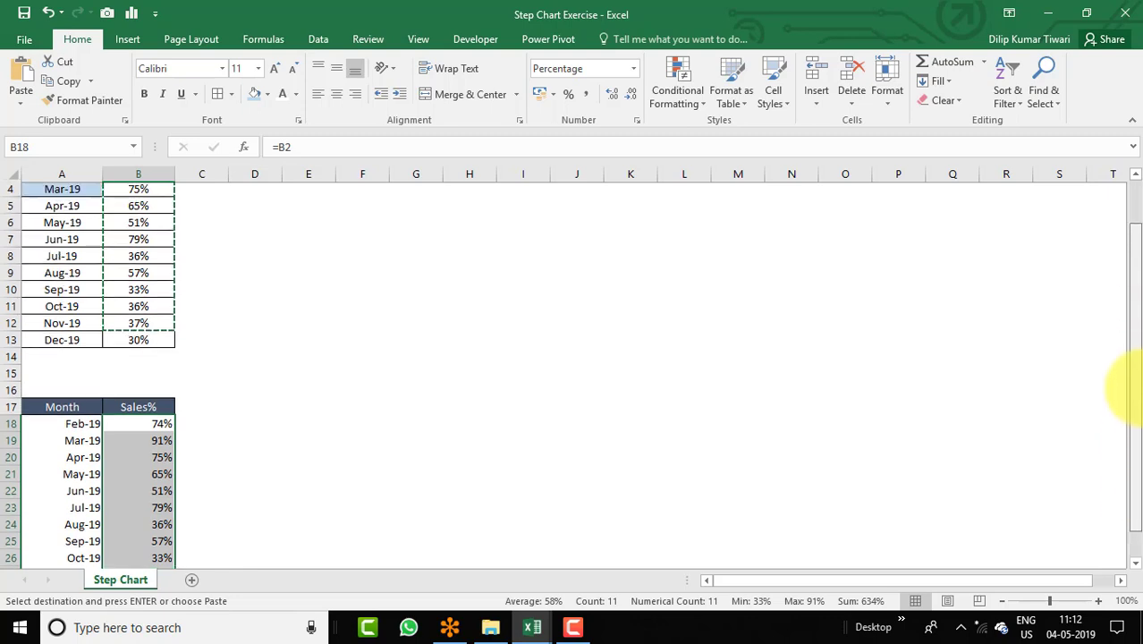
Copy the months and sales from A2:B13 and paste them as links starting at A29
drag(71, 414, 140, 493)
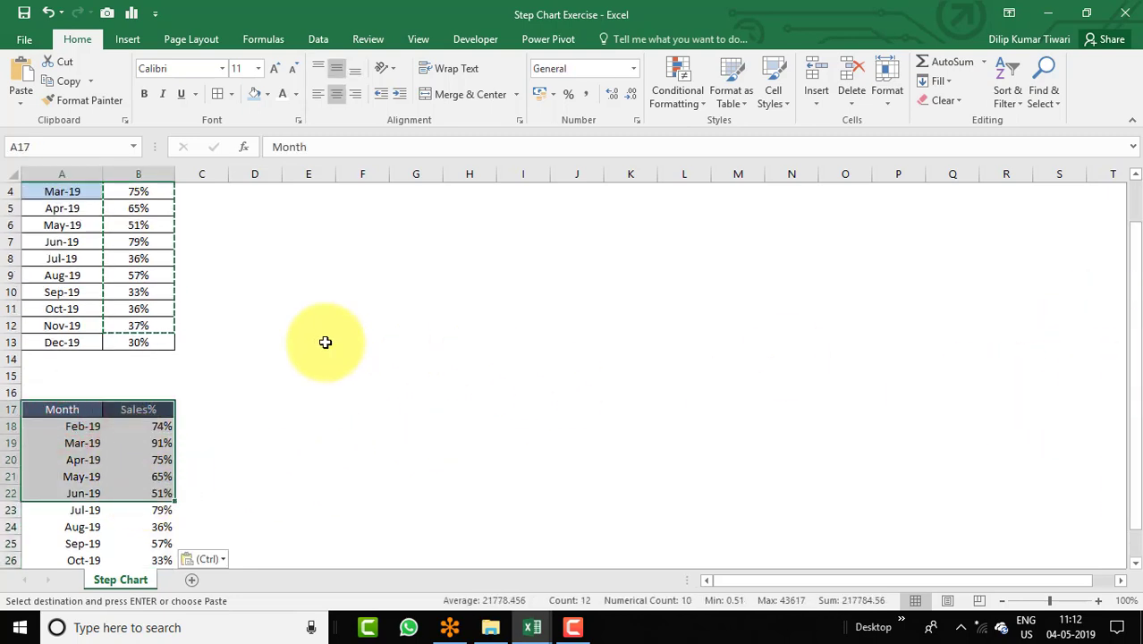
scroll(308, 347, up, 1)
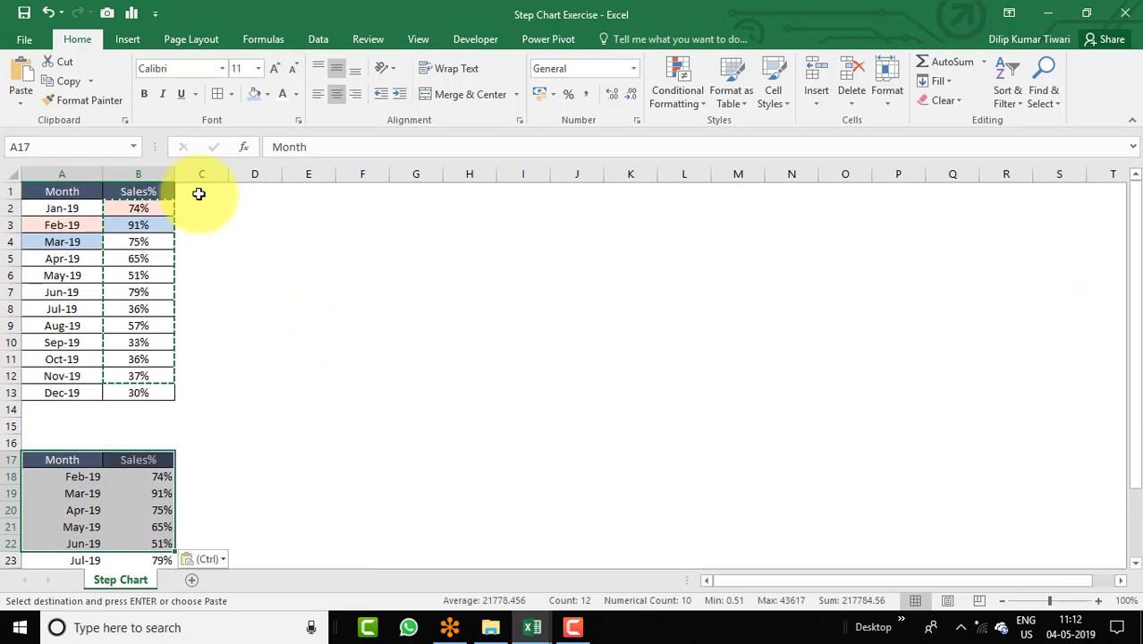
key(Escape)
drag(61, 209, 145, 386)
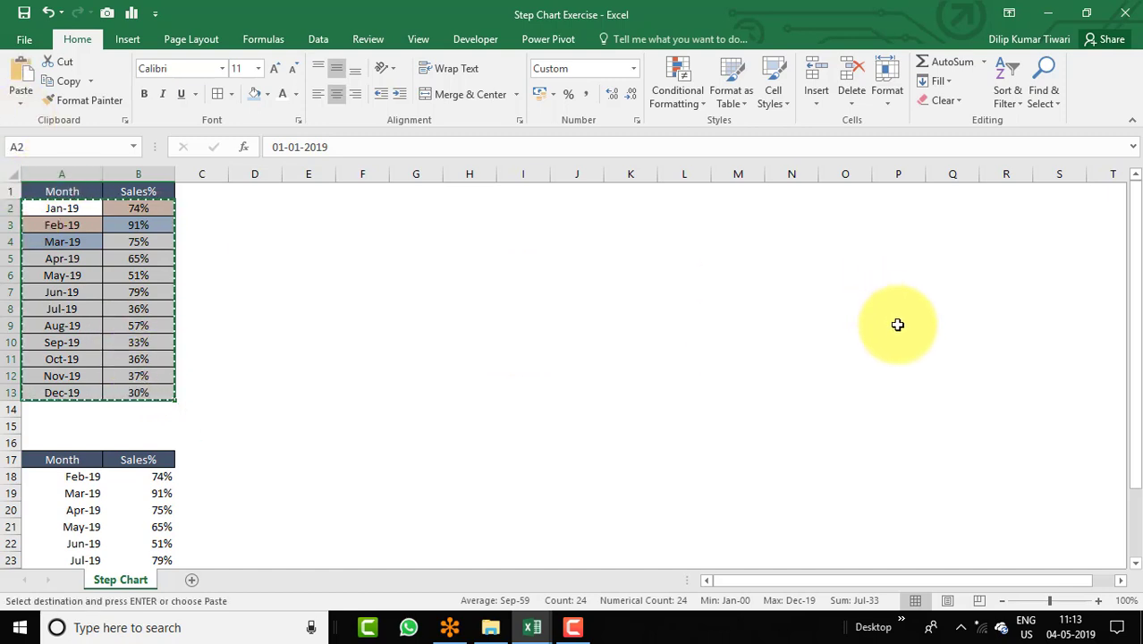
click(1136, 564)
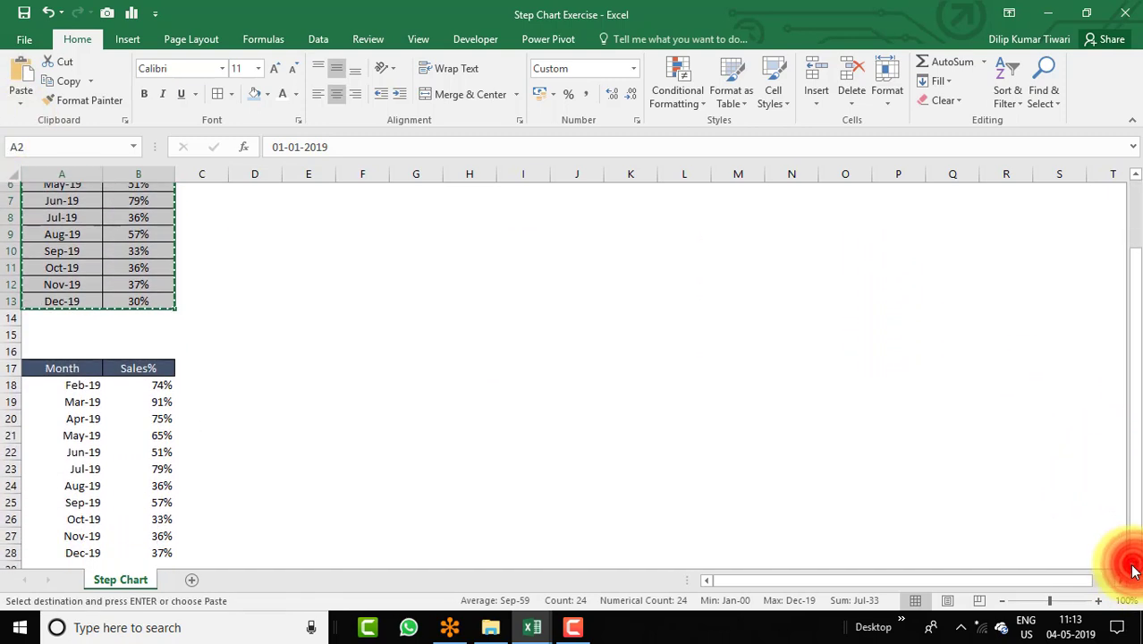
click(80, 526)
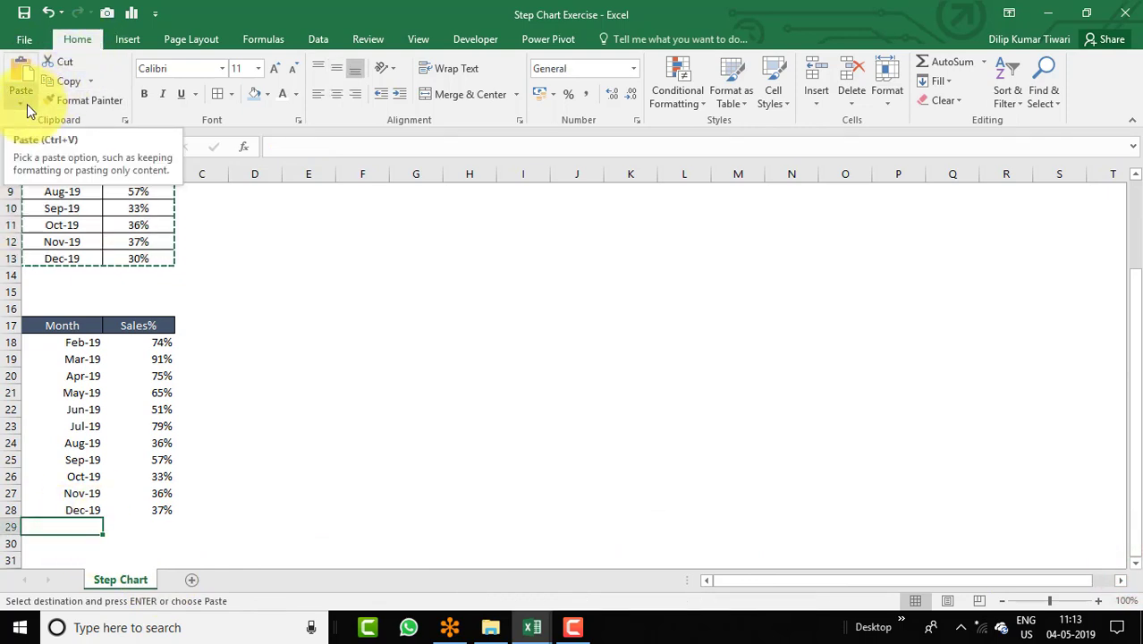
click(25, 102)
click(62, 281)
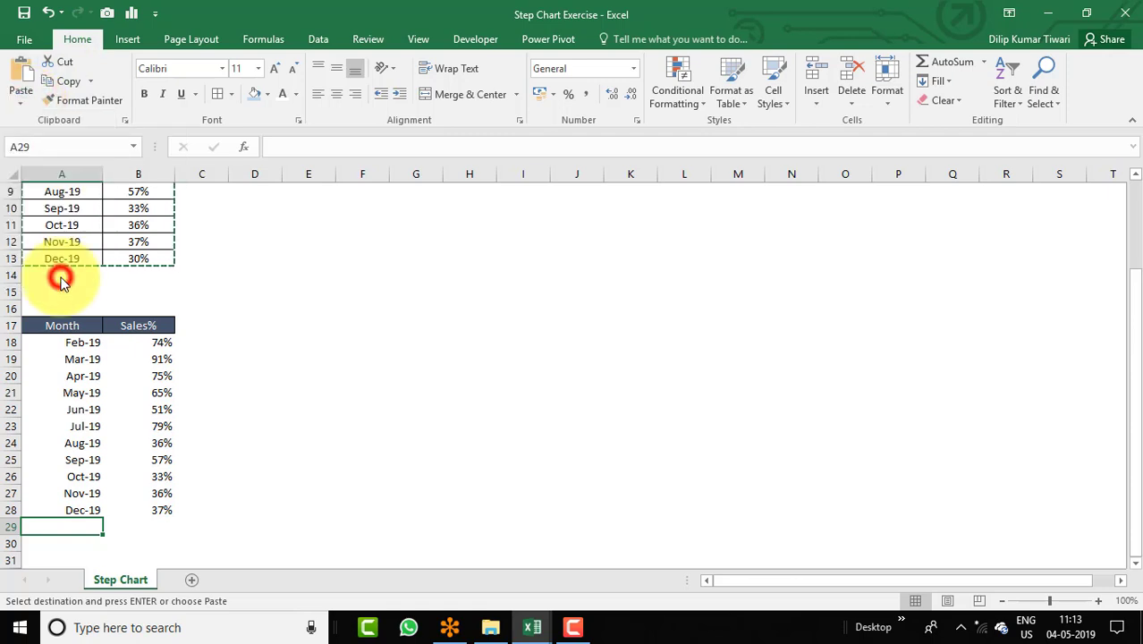
click(271, 377)
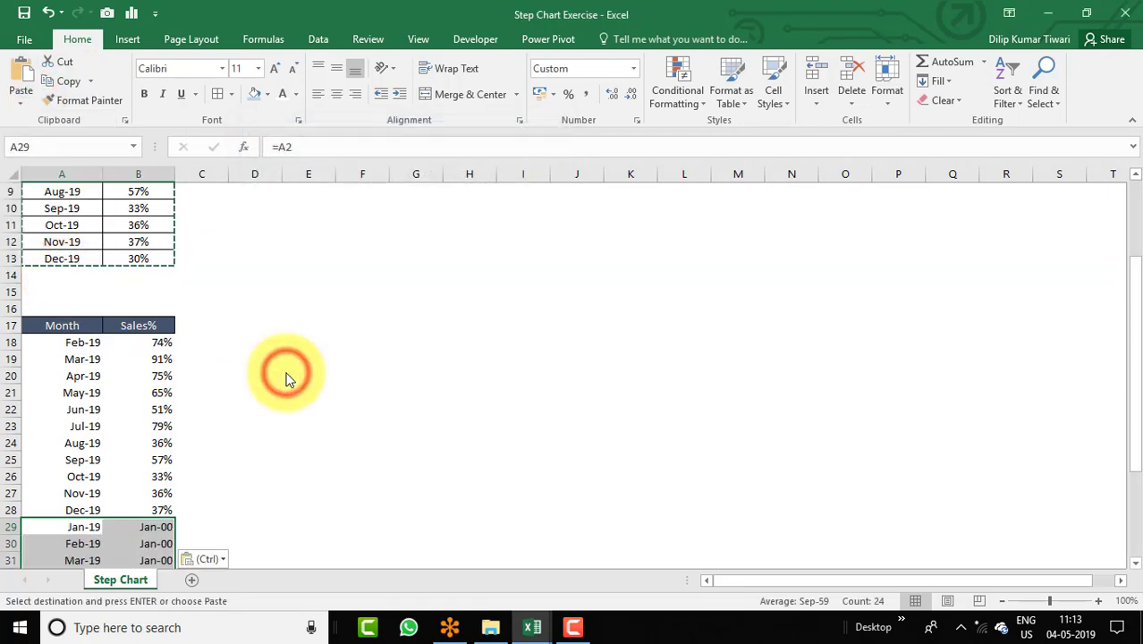
Format the linked sales values in B18:B40 as percentages
click(160, 527)
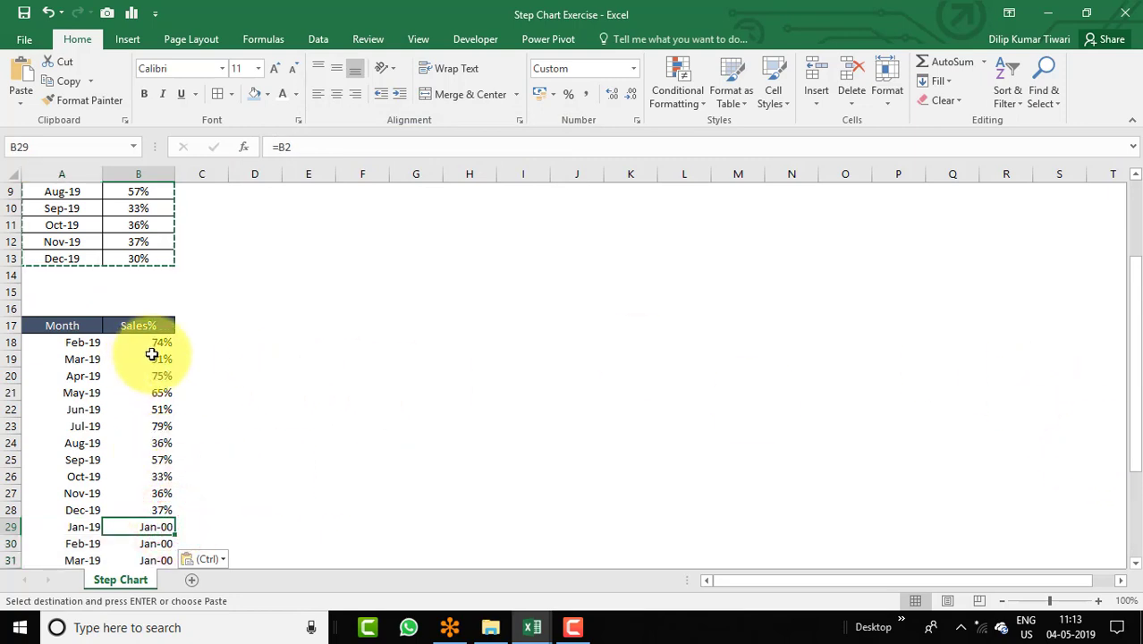
click(144, 344)
scroll(177, 386, down, 8)
shift+click(149, 328)
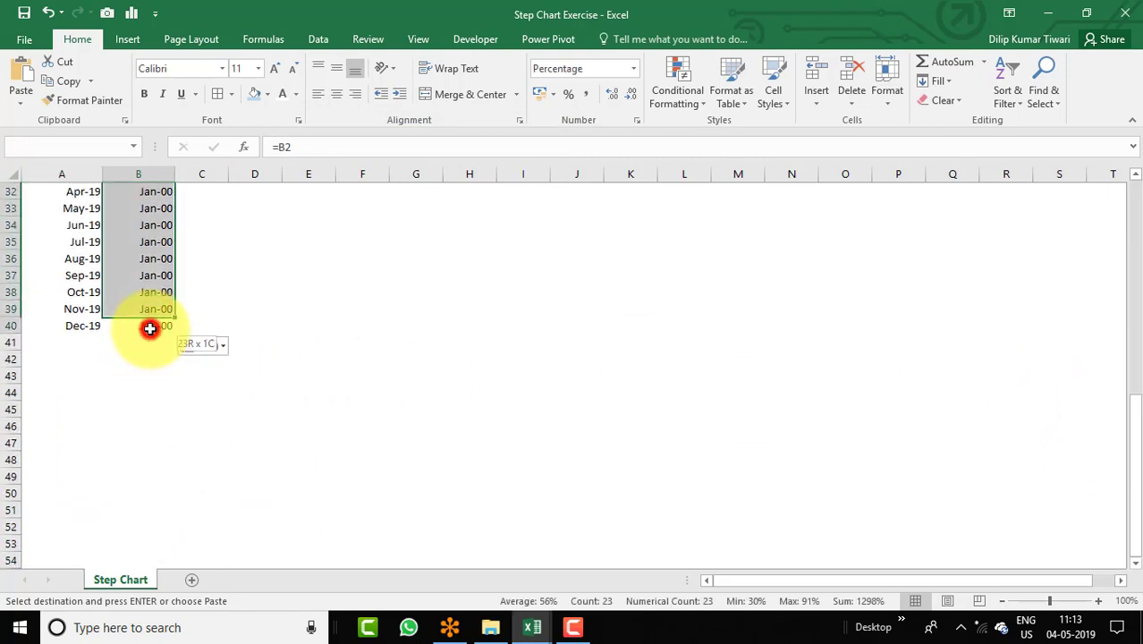
click(574, 100)
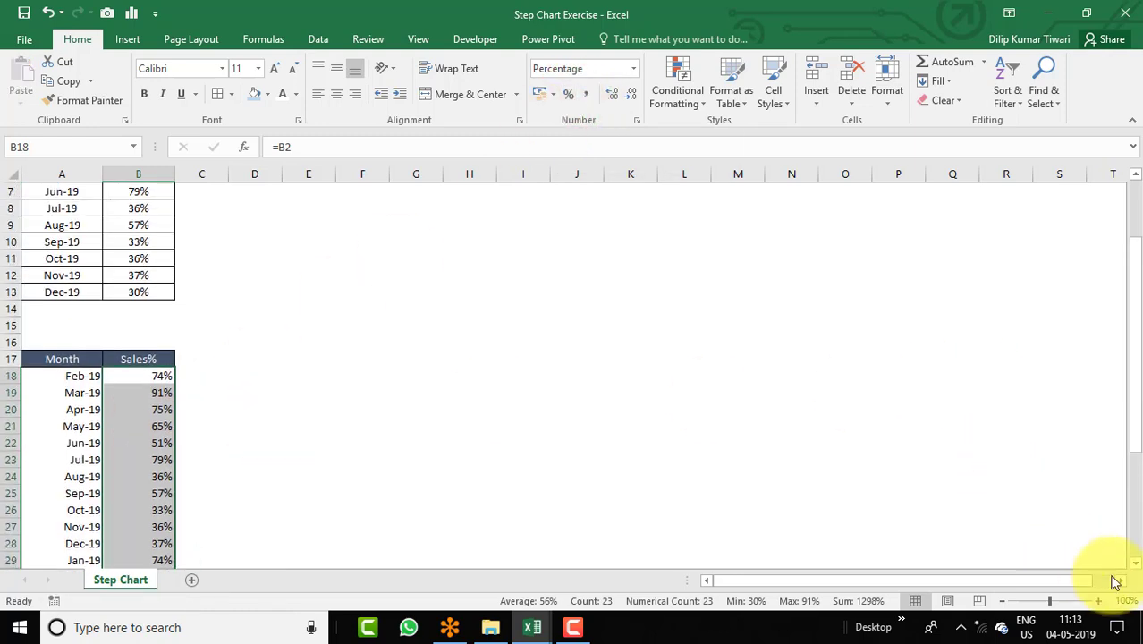
Shade the first linked block A18:B28, Feb-19 to Dec-19, with a light blue fill
drag(1136, 571, 1137, 571)
drag(67, 245, 132, 408)
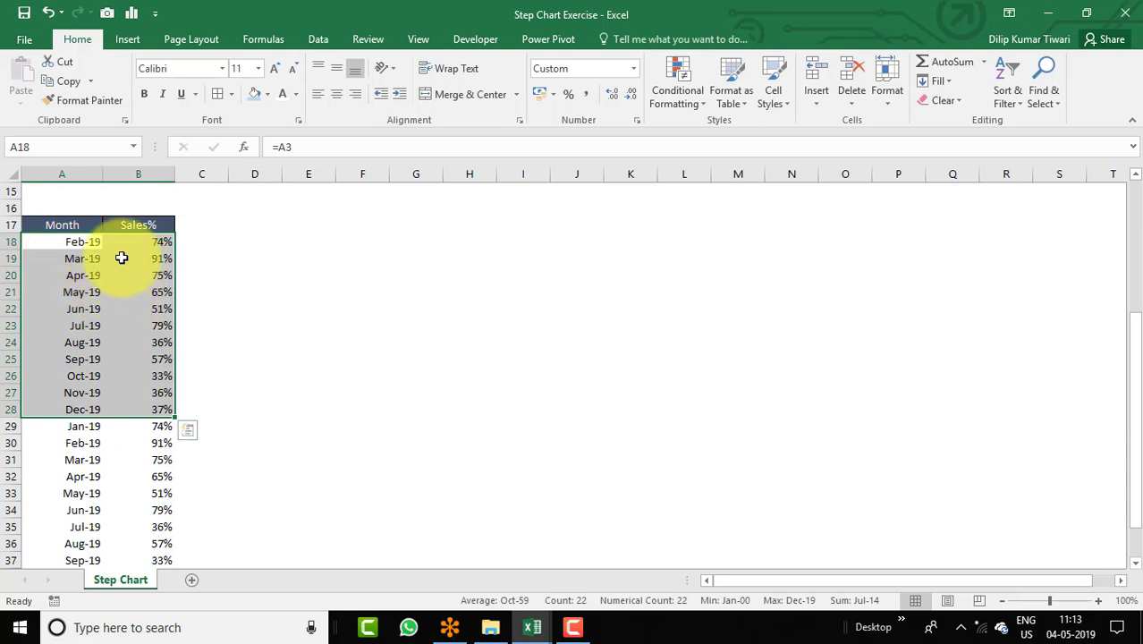
click(268, 95)
click(307, 147)
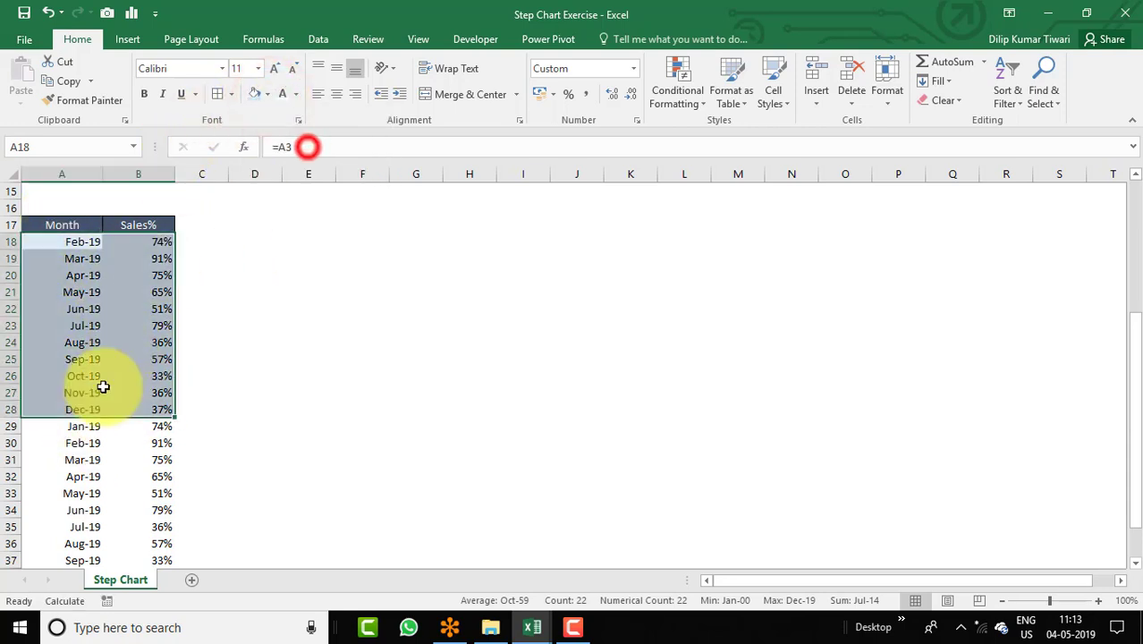
Shade the second linked block A29:B40, Jan-19 to Dec-19, with a light orange fill
click(79, 426)
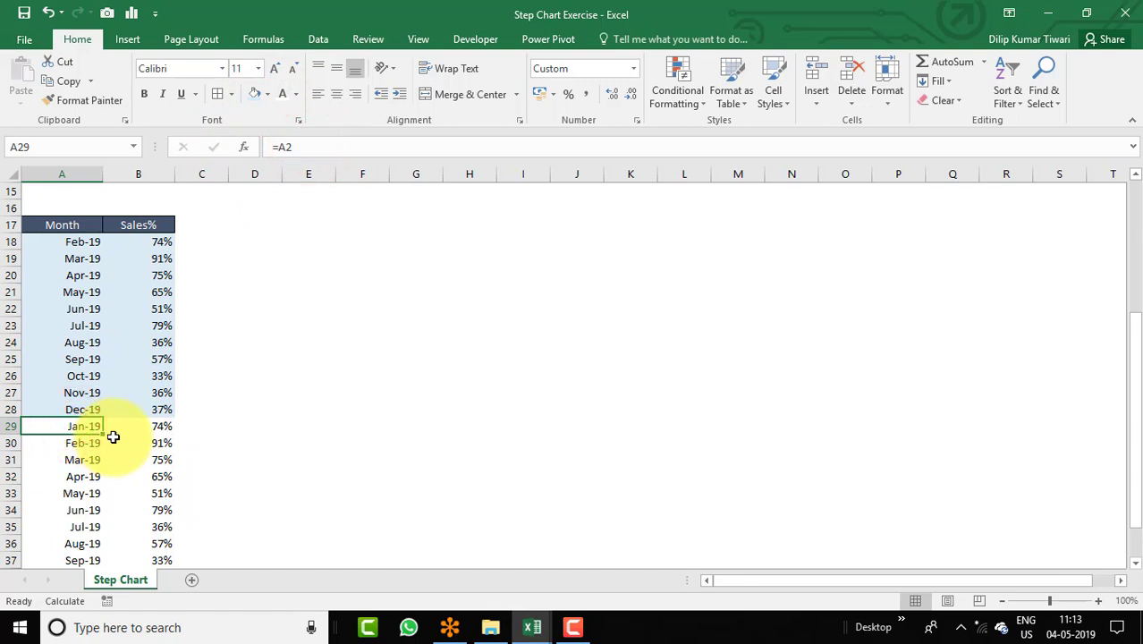
key(ctrl+shift+Down)
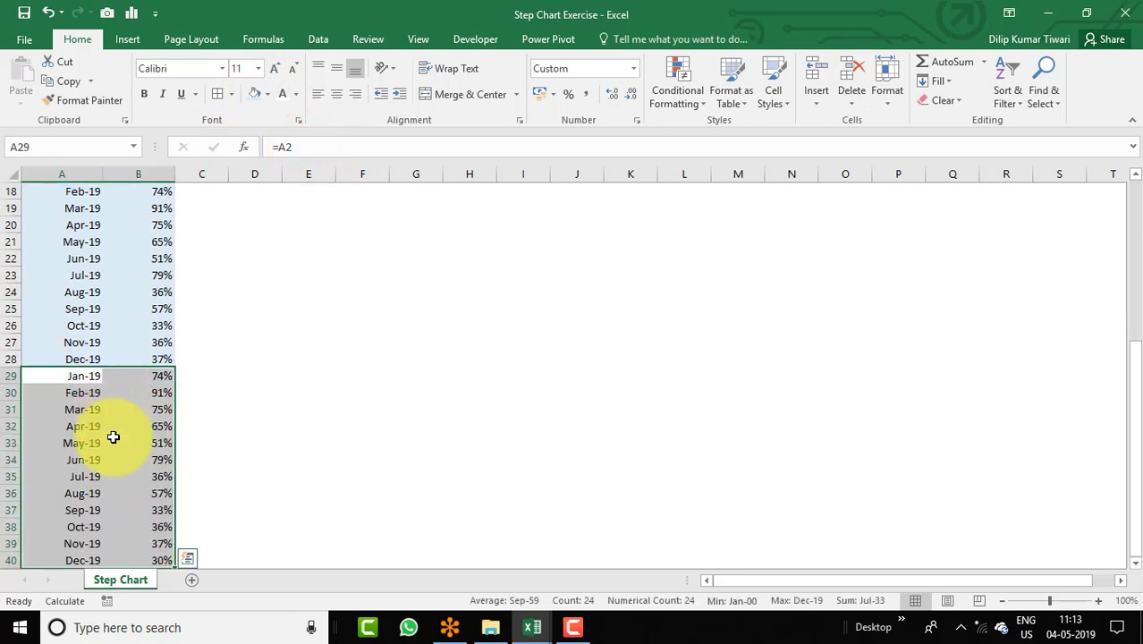
click(270, 95)
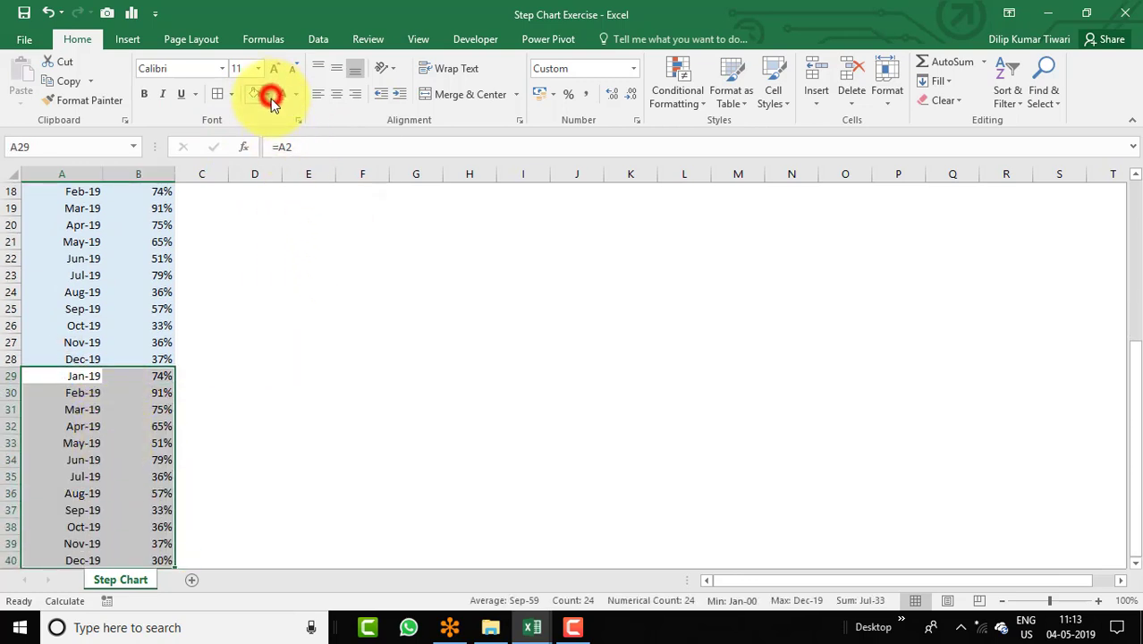
click(328, 154)
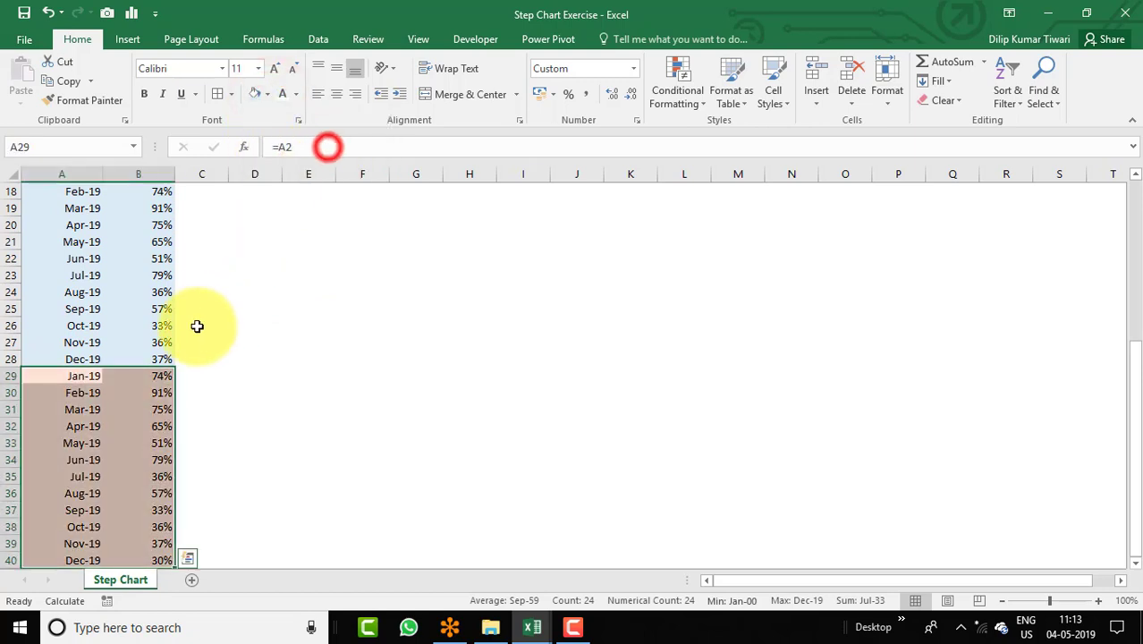
Insert a 2-D line chart from the whole helper table A17:B40, including its Month and Sales% headers
scroll(197, 331, up, 6)
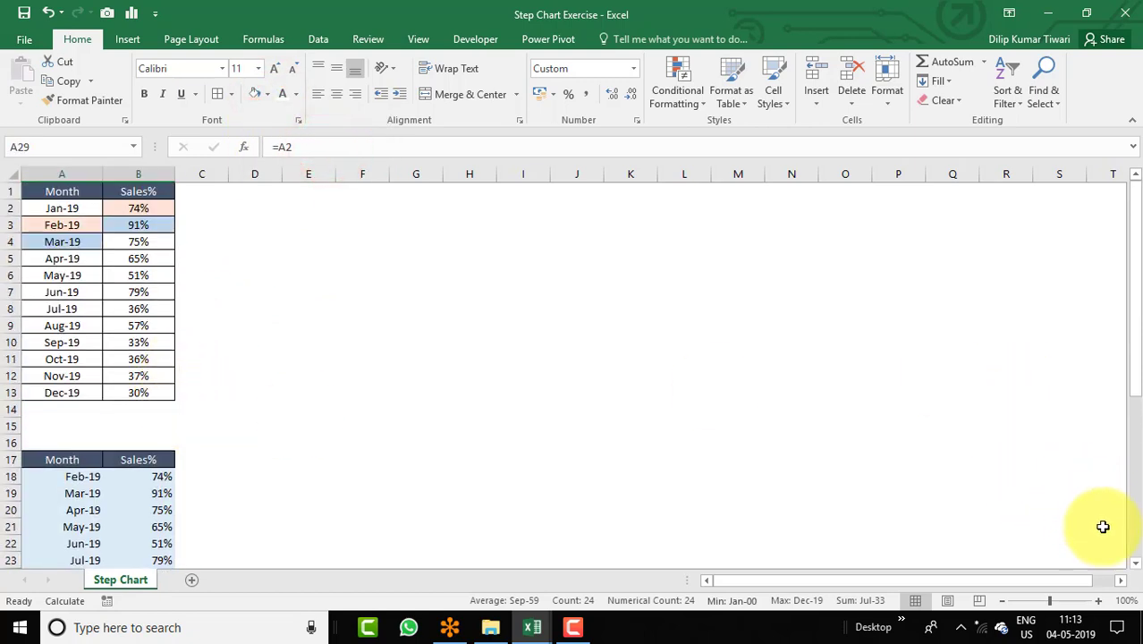
click(1136, 565)
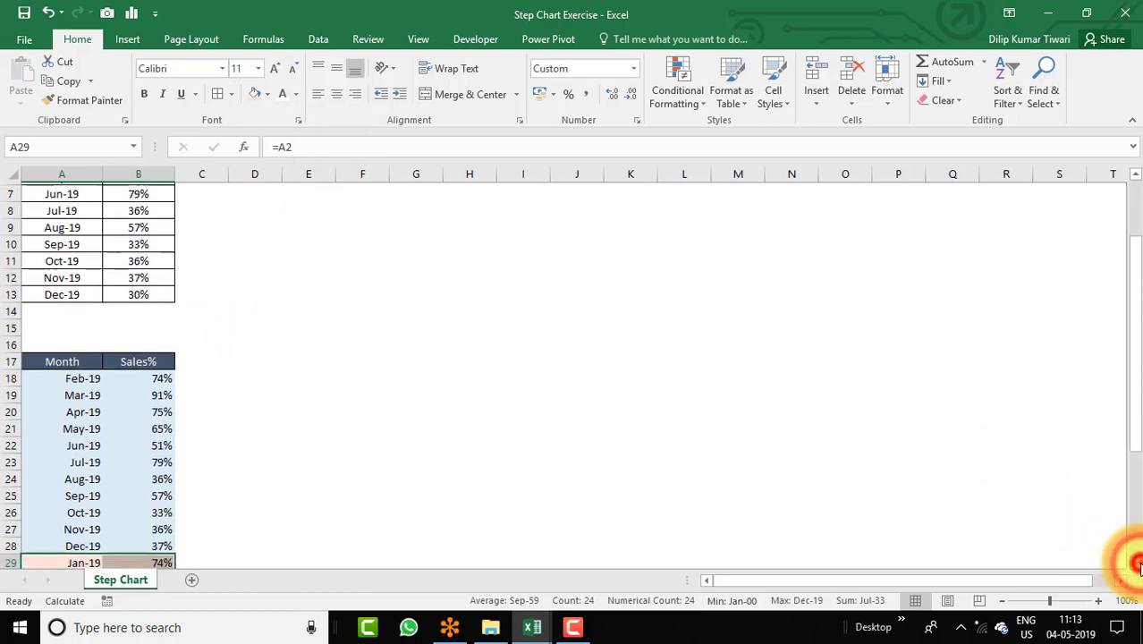
click(1136, 564)
click(1136, 565)
click(1136, 564)
click(1137, 564)
click(1136, 565)
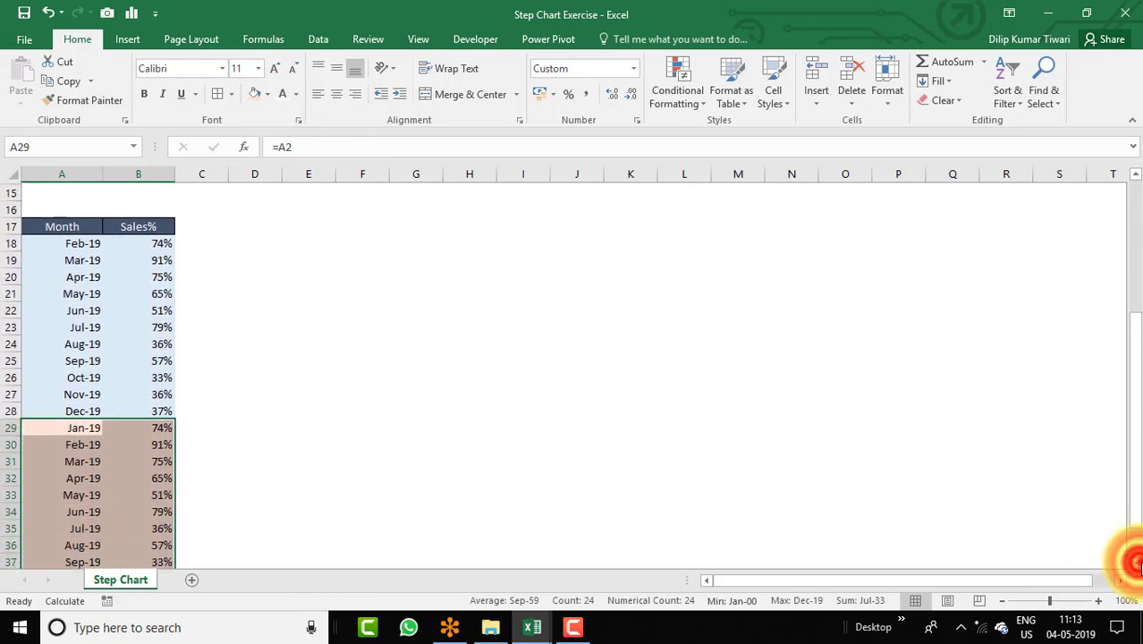
click(1136, 565)
click(63, 207)
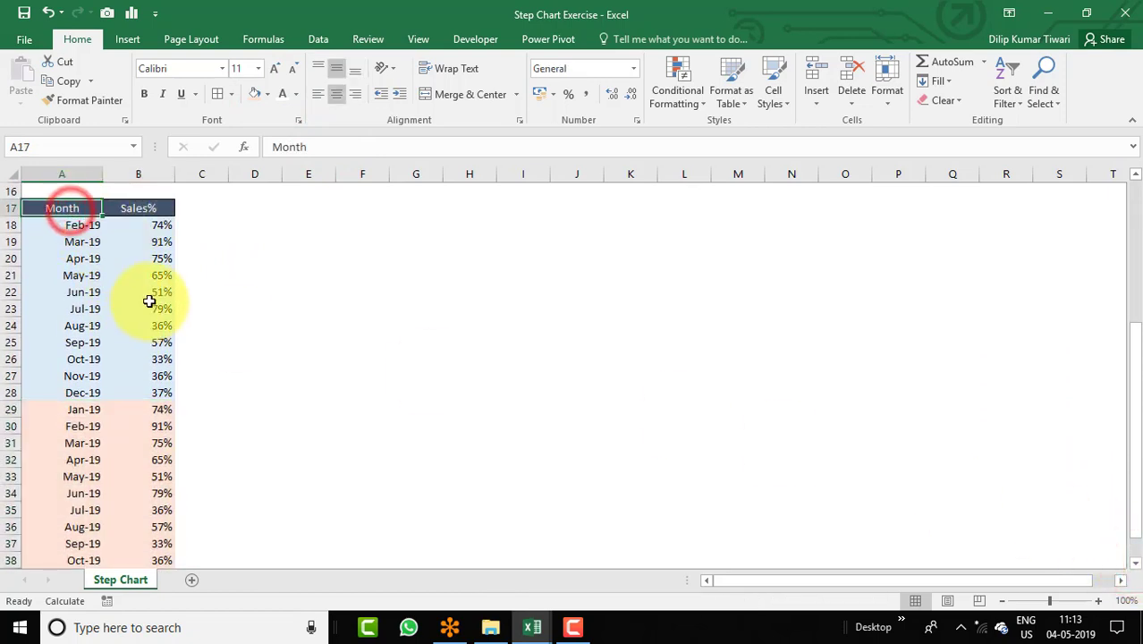
click(1136, 565)
click(1136, 564)
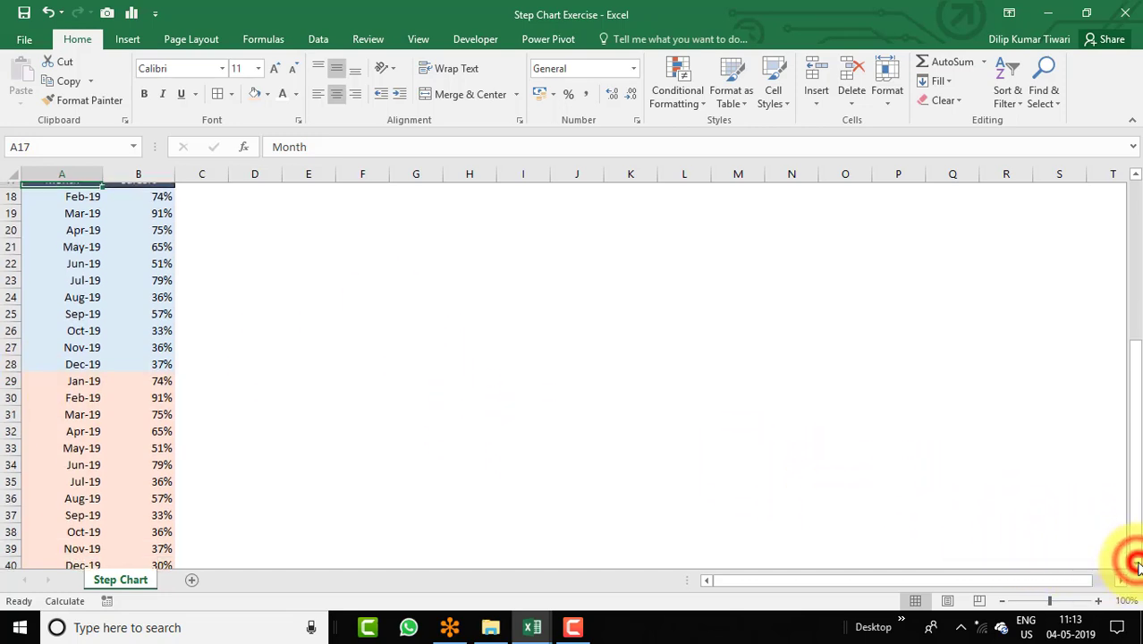
shift+click(161, 559)
scroll(174, 567, down, 1)
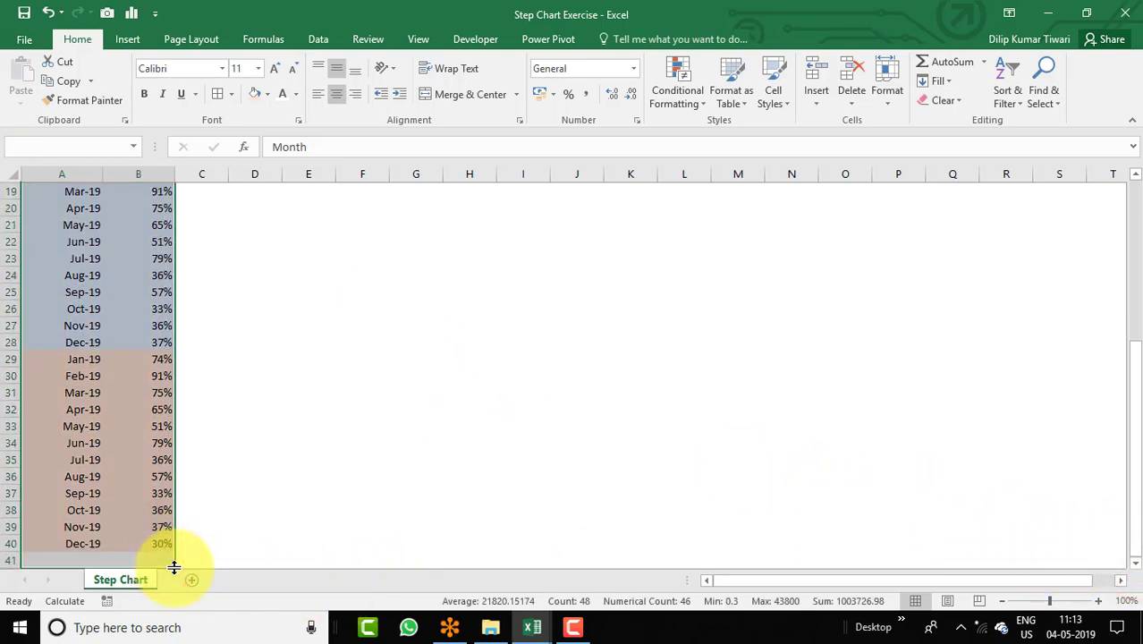
key(shift+Up)
key(shift+Up)
key(shift+Up)
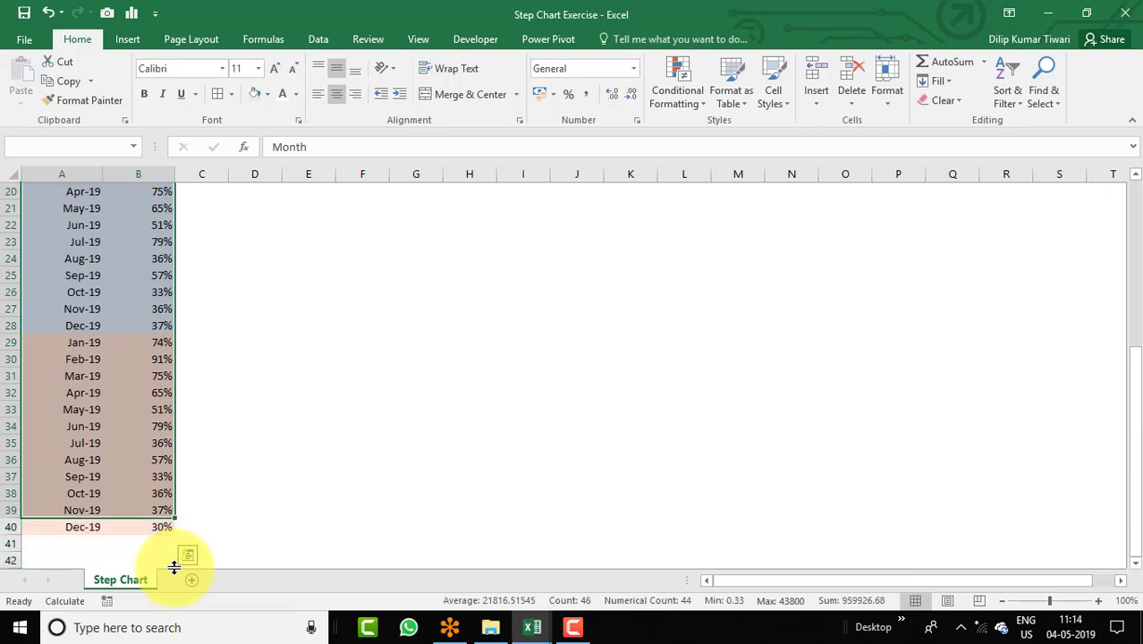
key(shift+Down)
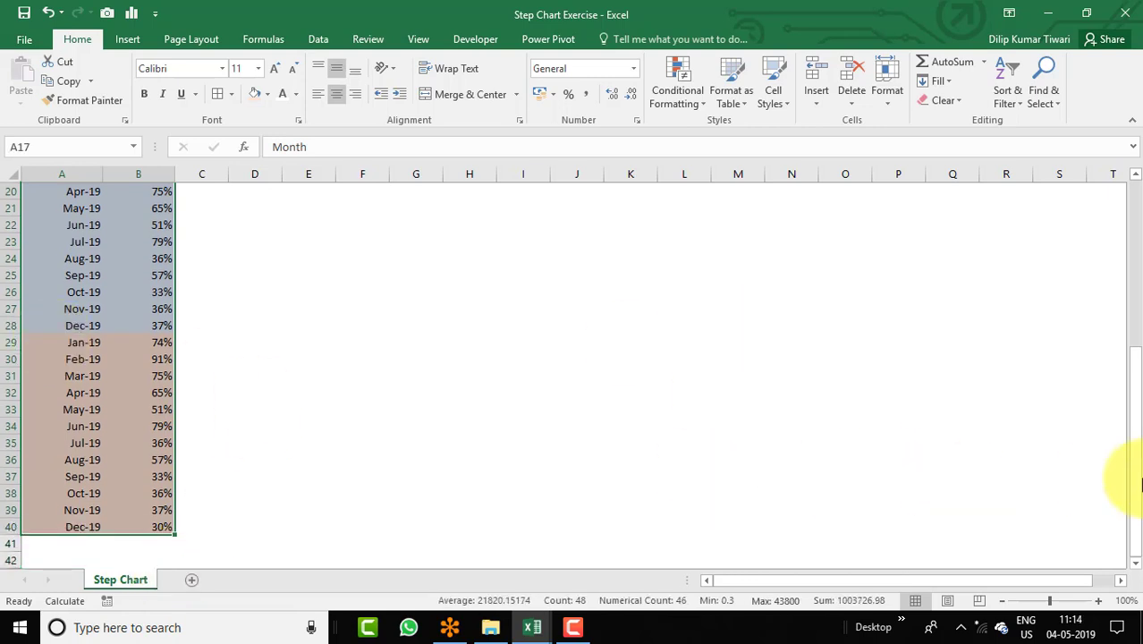
drag(1138, 475, 1138, 470)
drag(1131, 420, 1123, 387)
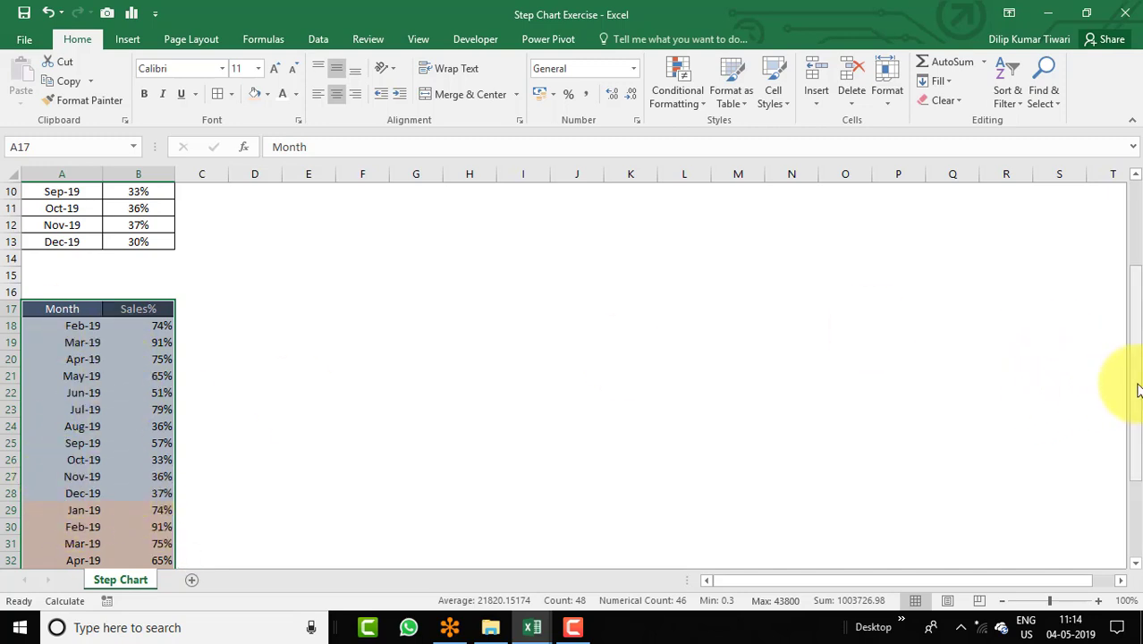
drag(1134, 381, 1141, 288)
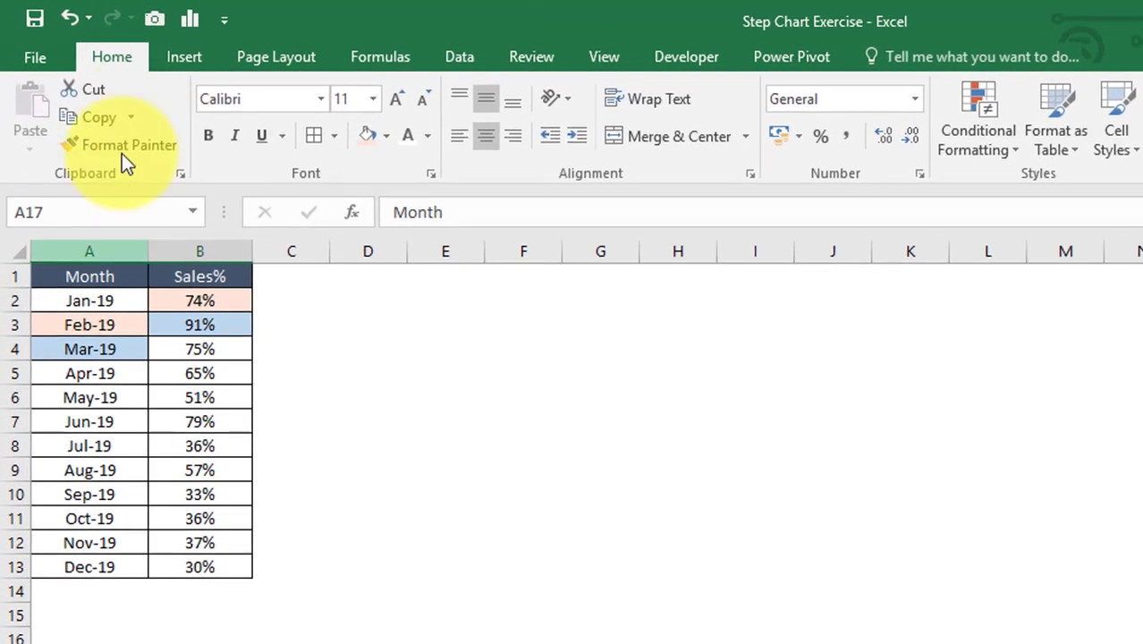
click(174, 58)
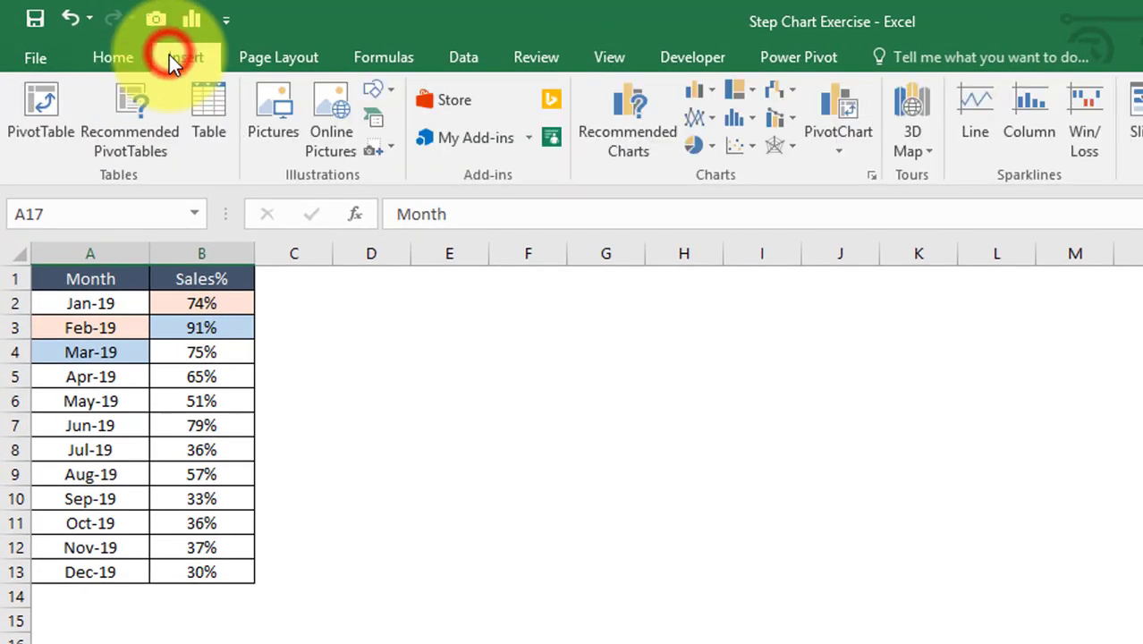
click(718, 119)
click(718, 194)
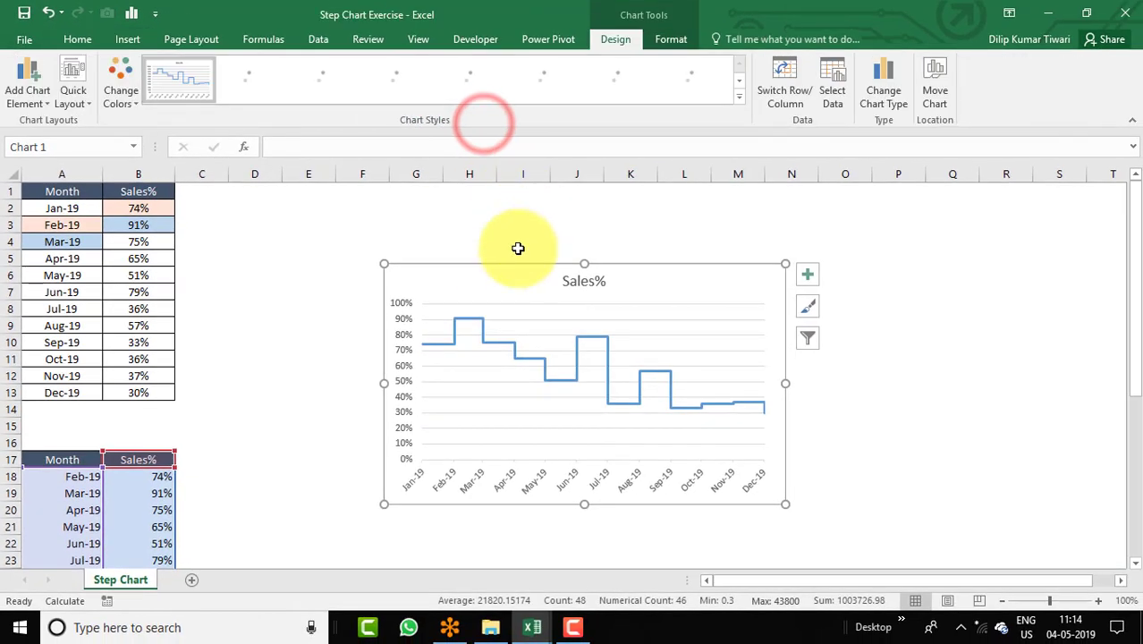
Move the chart up beside the original table at row 1 and set its font to Cambria
drag(493, 263, 393, 200)
click(264, 257)
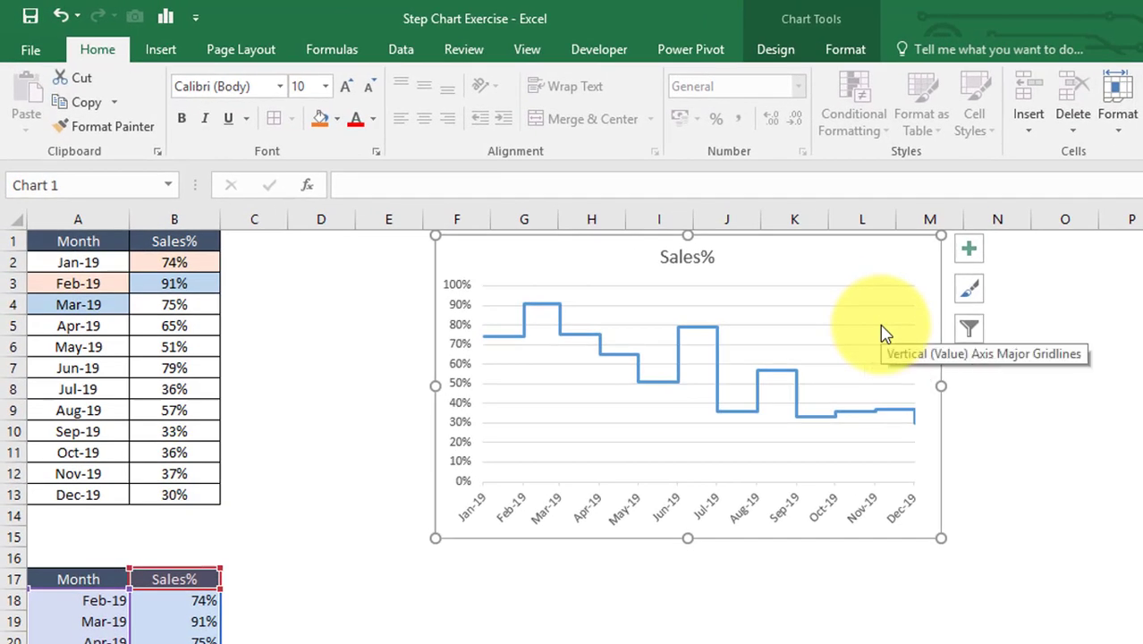
click(888, 262)
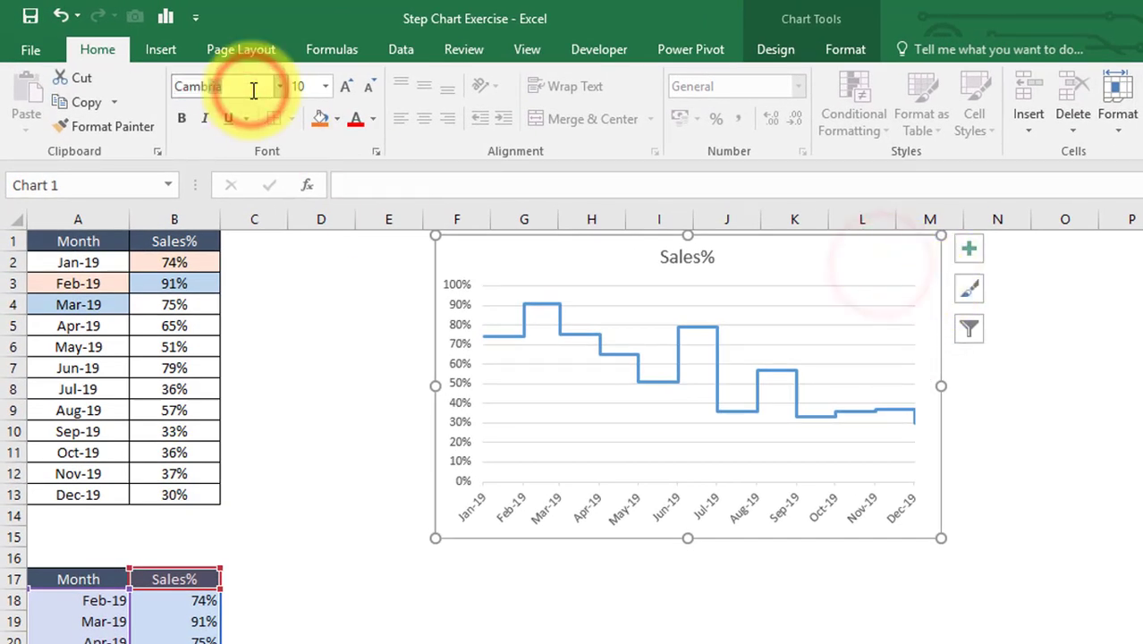
key(Return)
Widen the chart to about the end of column N and add primary major vertical gridlines
drag(941, 385, 1063, 386)
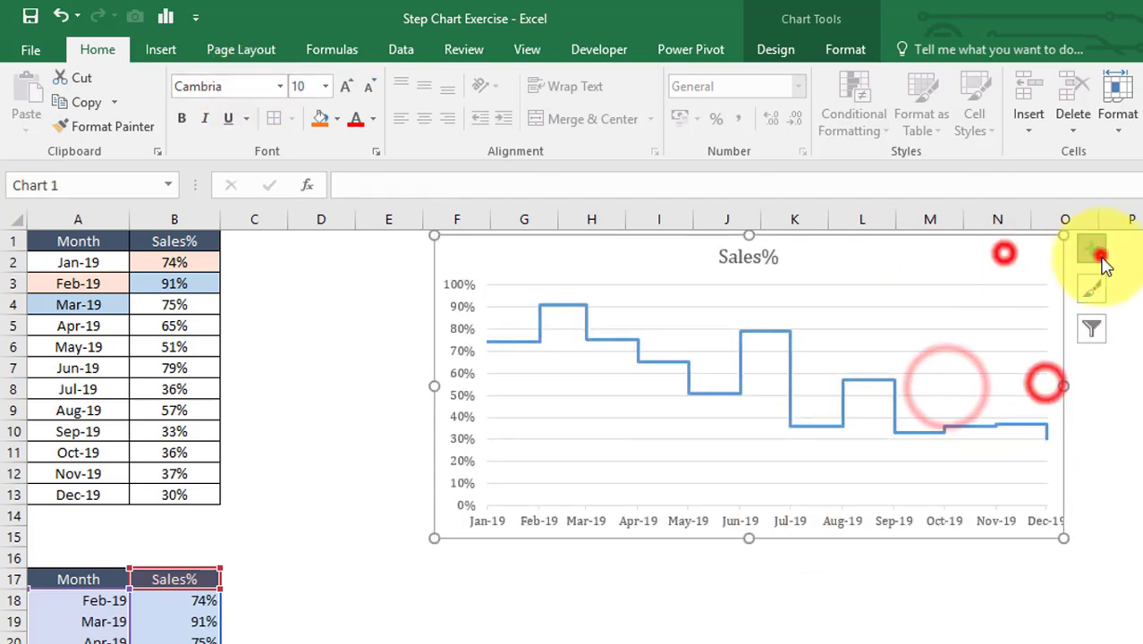
click(1101, 255)
click(945, 410)
click(1135, 510)
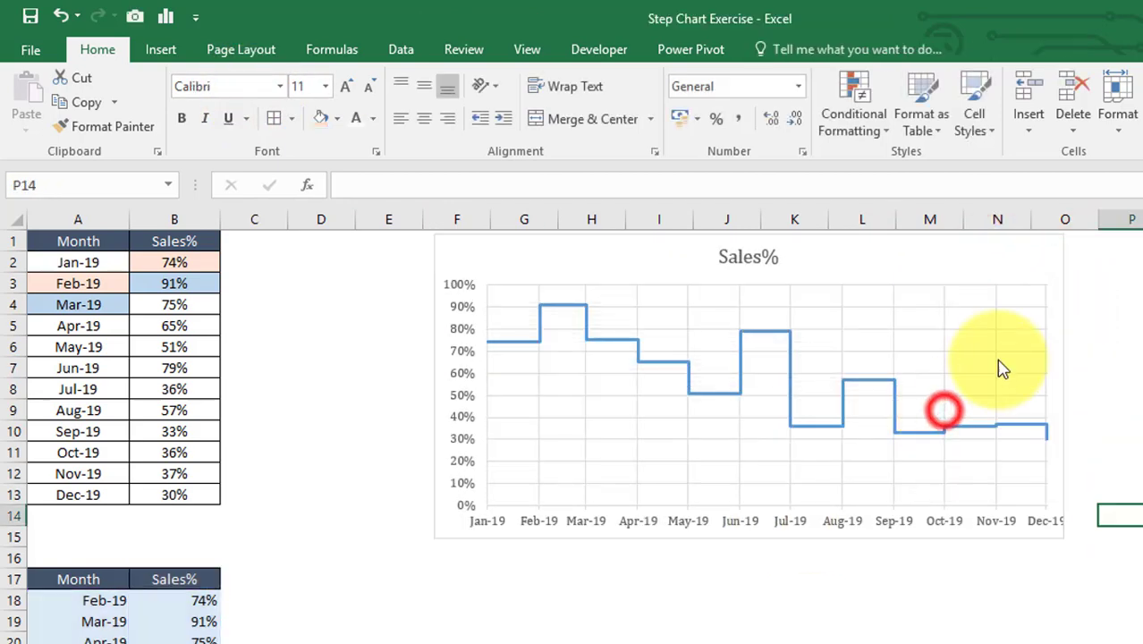
Make the chart slightly taller and try a larger font size on the horizontal axis labels
click(948, 267)
drag(749, 539, 749, 548)
click(712, 539)
click(347, 87)
click(367, 90)
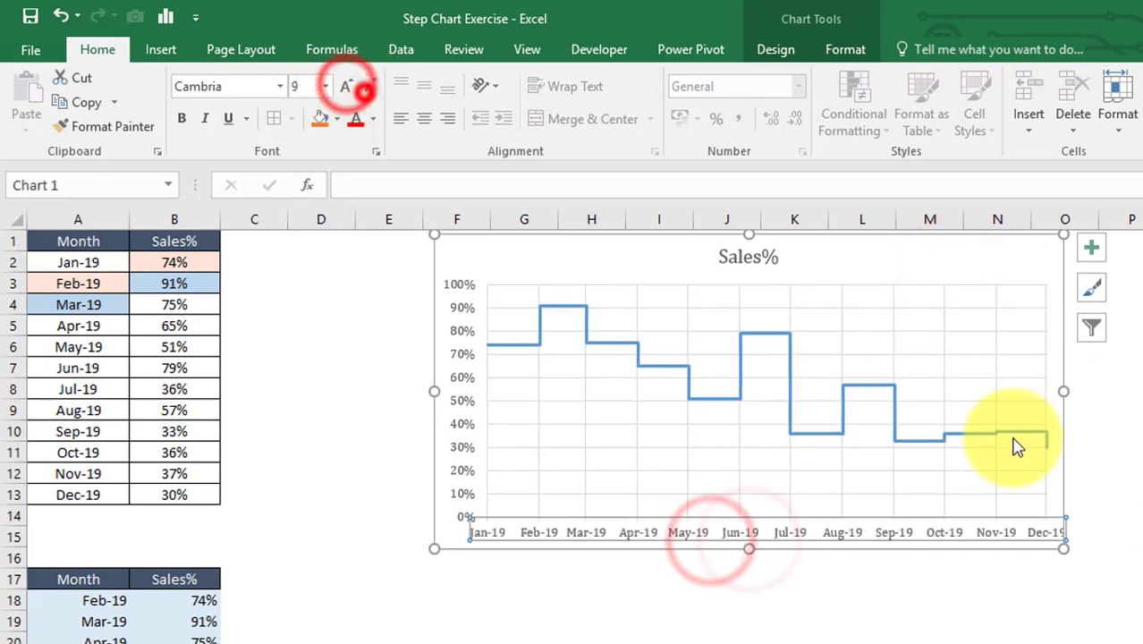
Widen the chart further across column O and shrink the plot area slightly from its lower edge
drag(1065, 391, 1104, 391)
click(783, 526)
click(780, 284)
drag(789, 520, 789, 513)
click(794, 552)
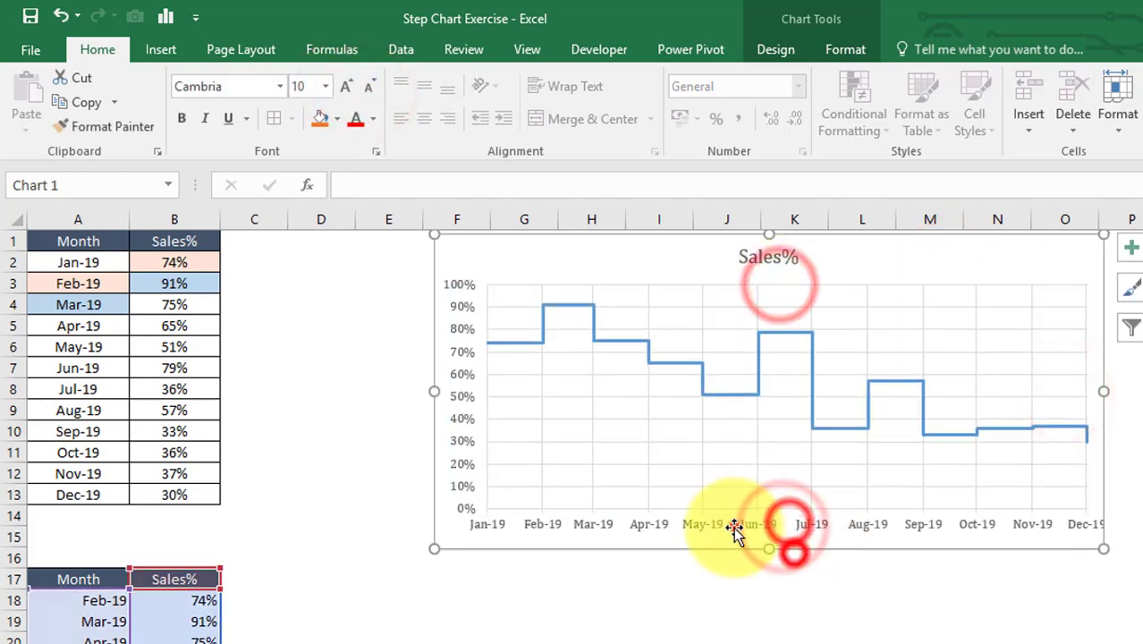
click(387, 494)
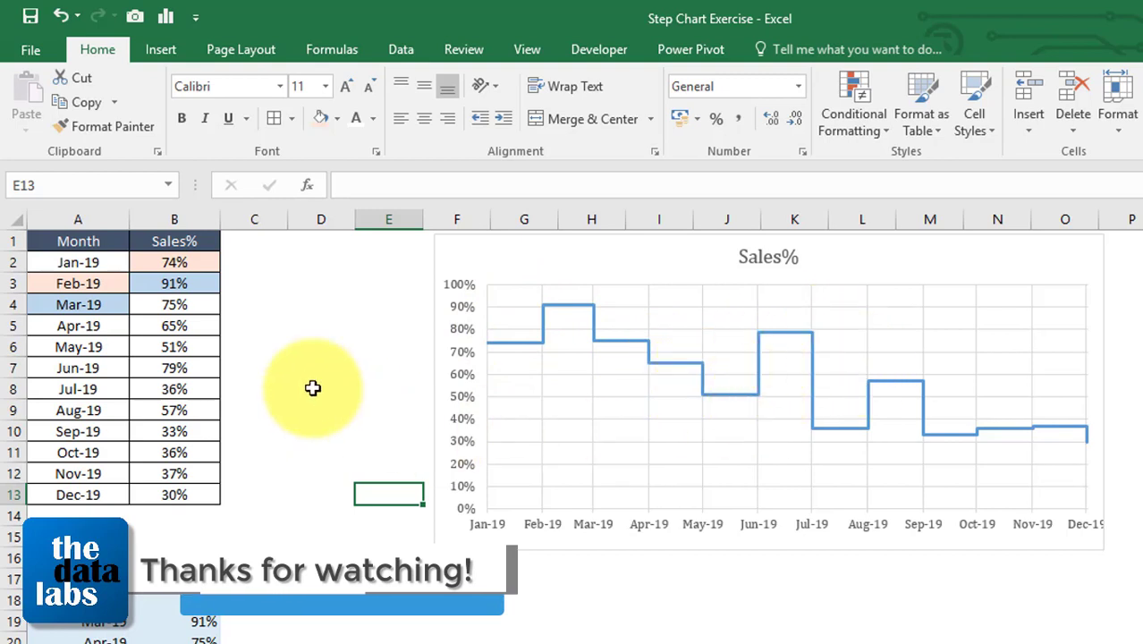
Enter the formula =RANDBETWEEN(30,100)/100 as the Jan-19 Sales% value in B2 of the original table
drag(183, 262, 183, 486)
text(=Ran)
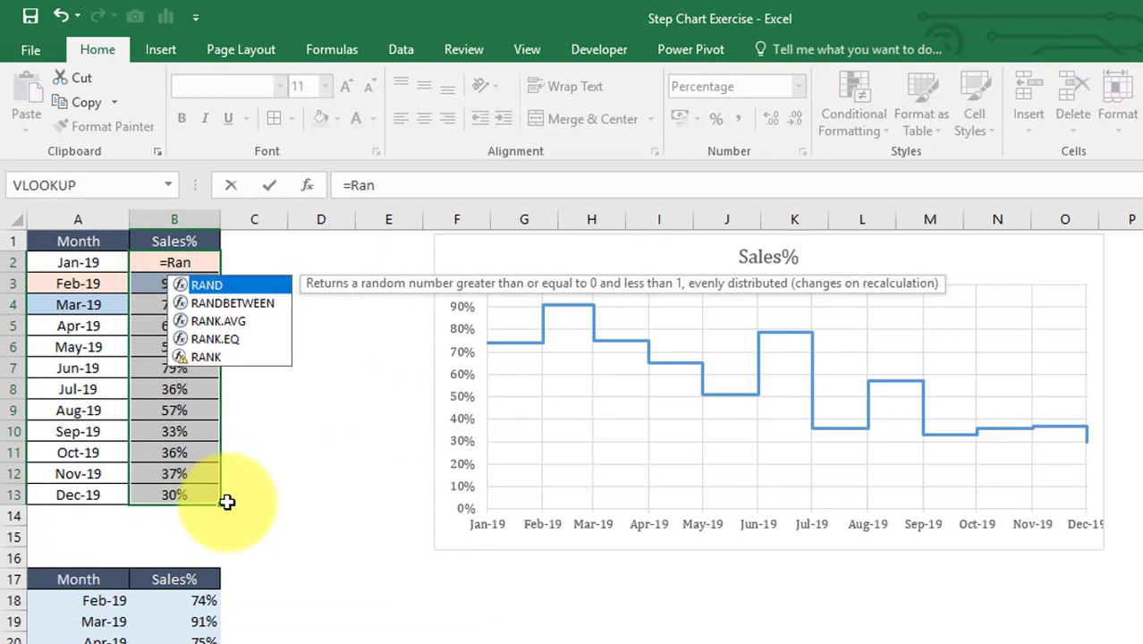
key(Down)
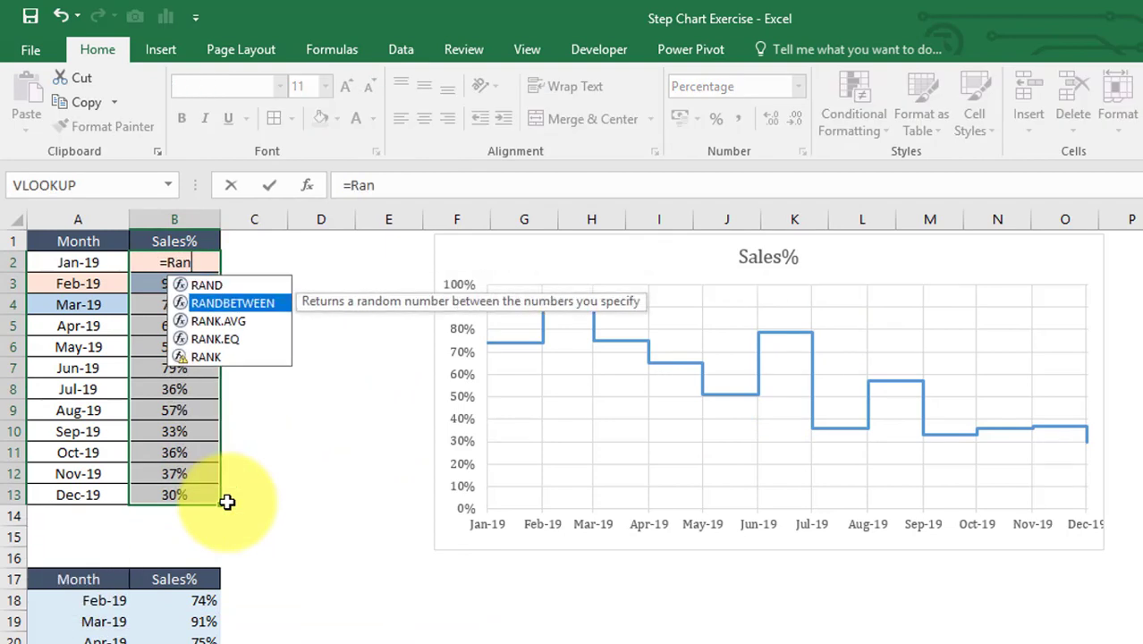
key(Tab)
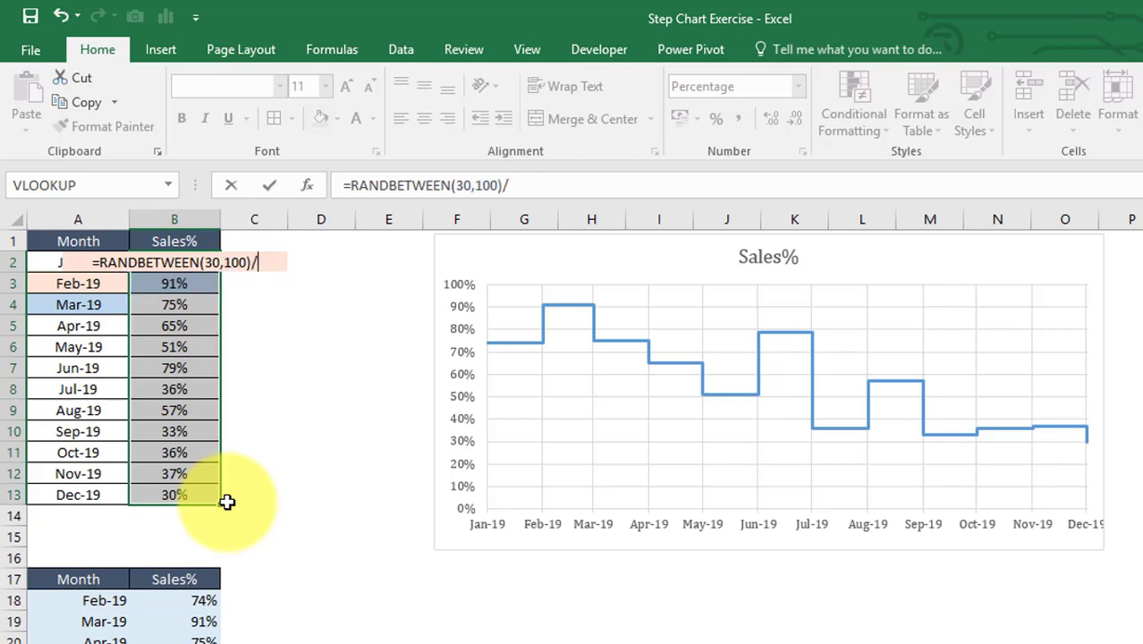
key(Return)
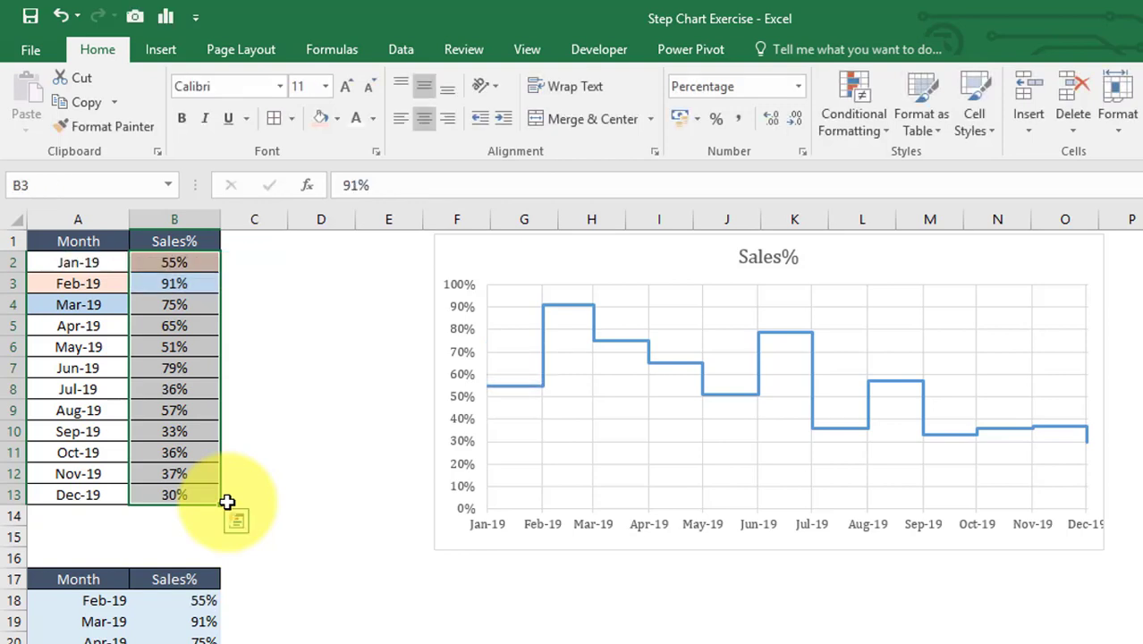
Fill the RANDBETWEEN formula from B2 through B13 so every month in the original table gets a random Sales% value
key(Up)
drag(220, 272, 227, 502)
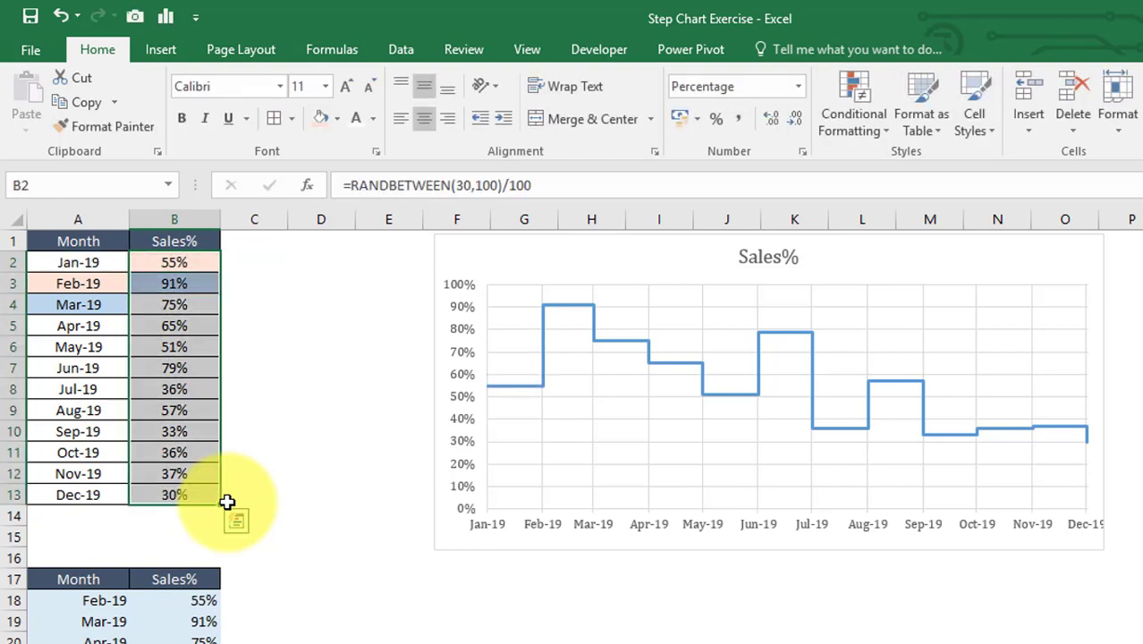
key(Right)
key(Down)
key(Left)
key(Up)
key(ctrl+shift+Down)
key(F2)
key(ctrl+Return)
click(254, 431)
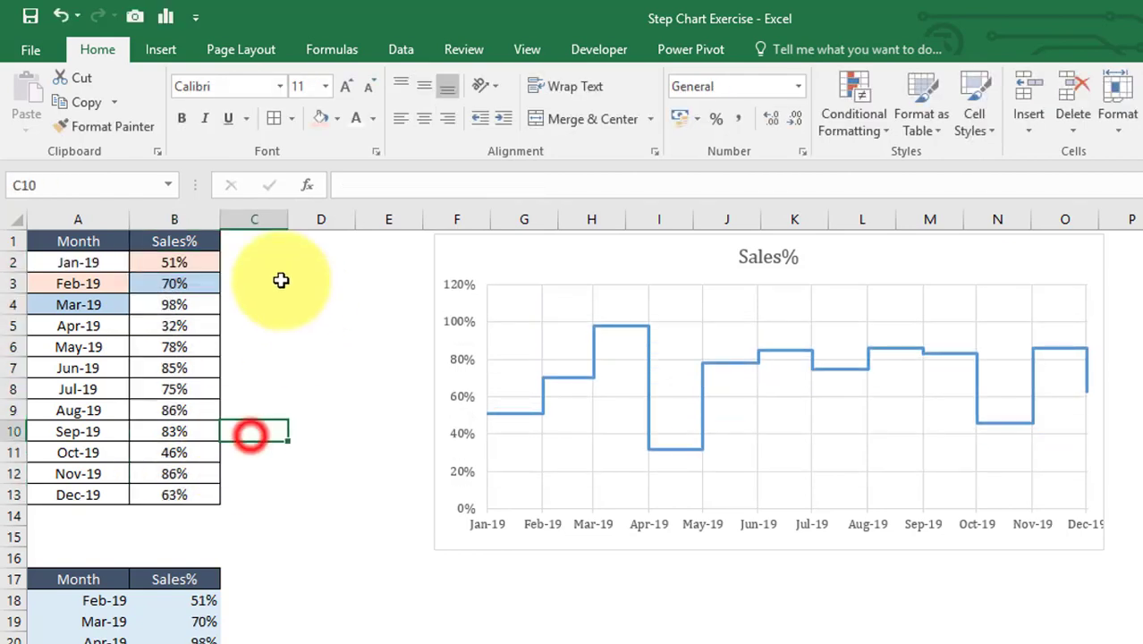
Examine the random formula in B2, the linked helper table cells A19 and B21, and the Sales% range B2:B13
click(218, 260)
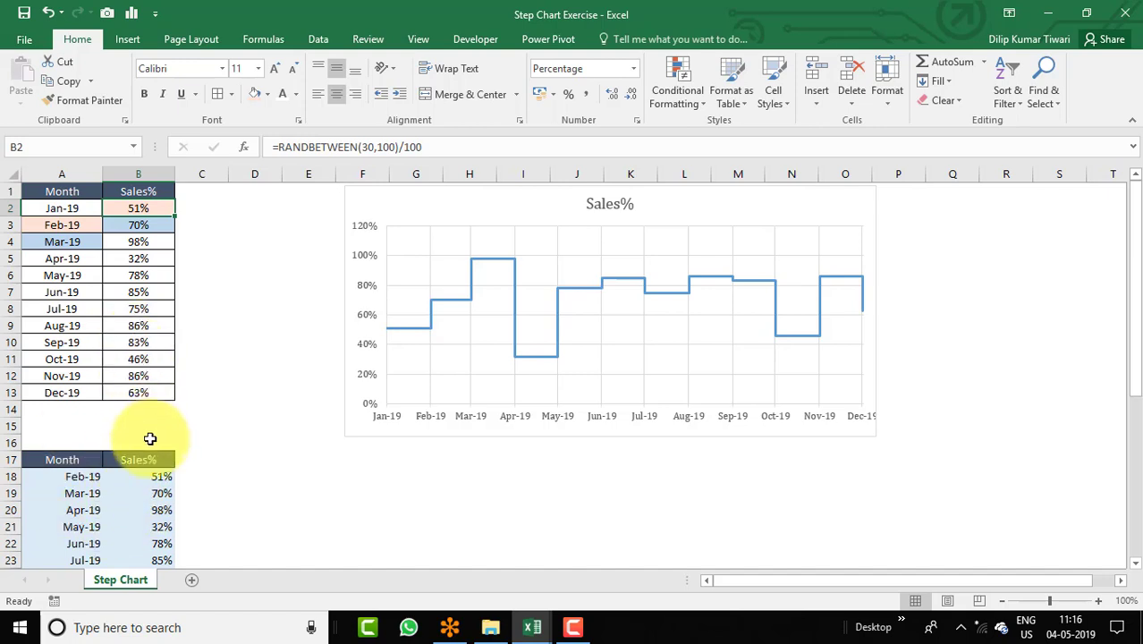
click(84, 511)
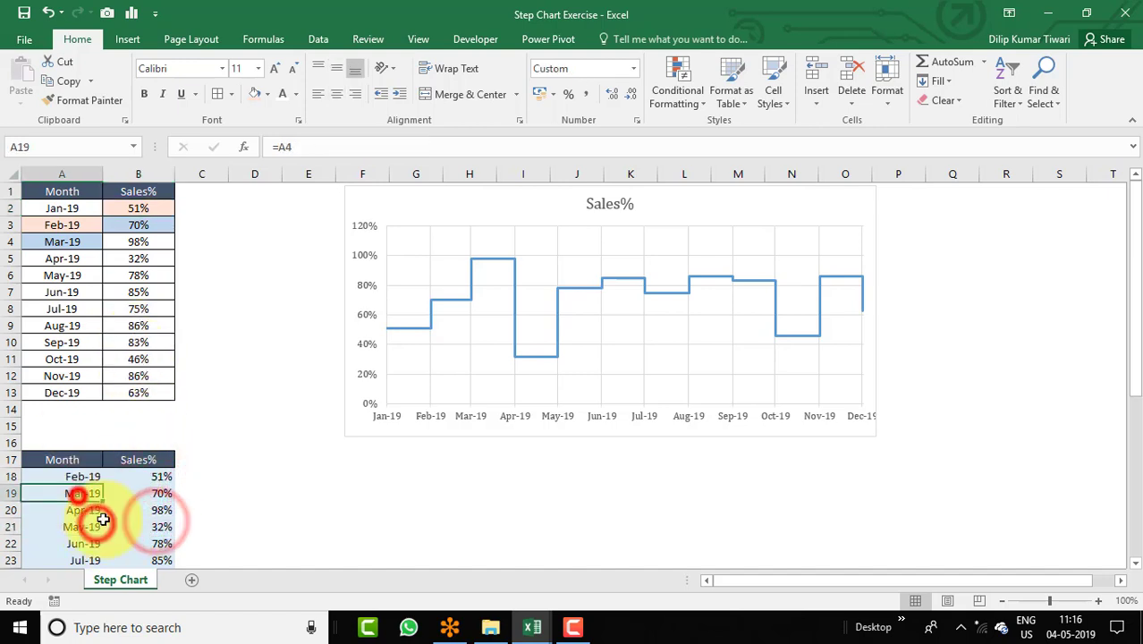
click(166, 524)
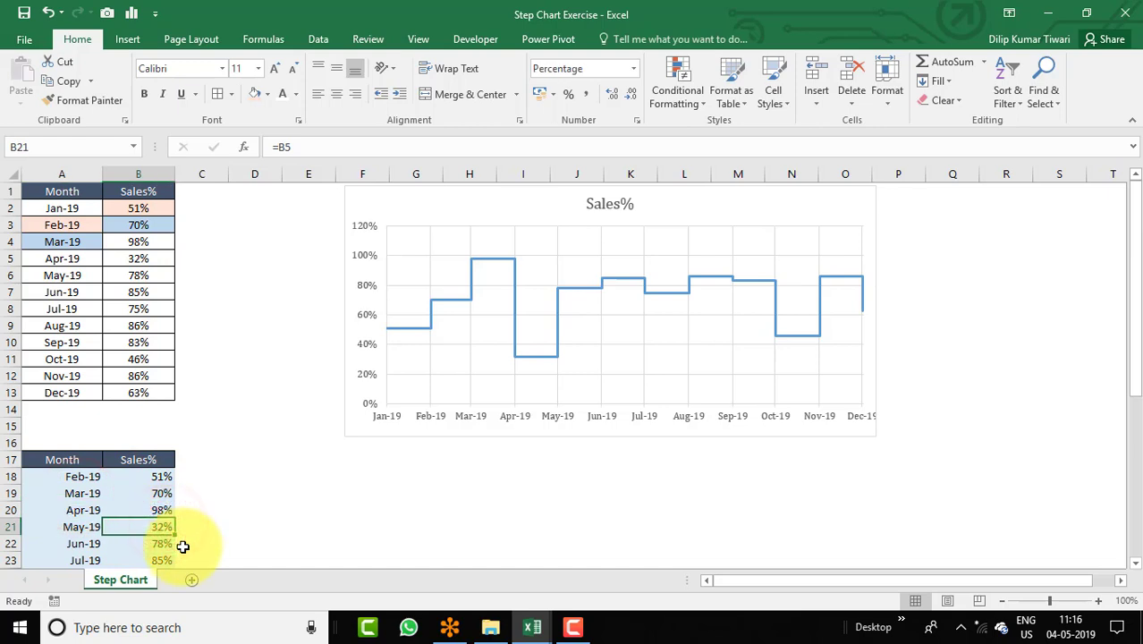
click(221, 269)
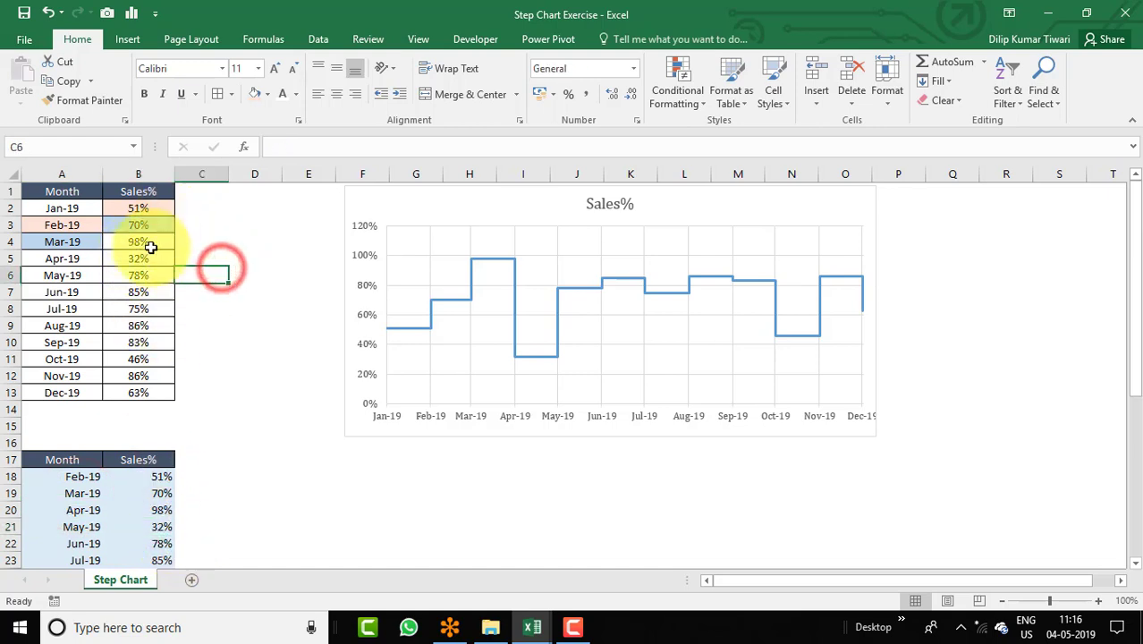
drag(138, 208, 145, 374)
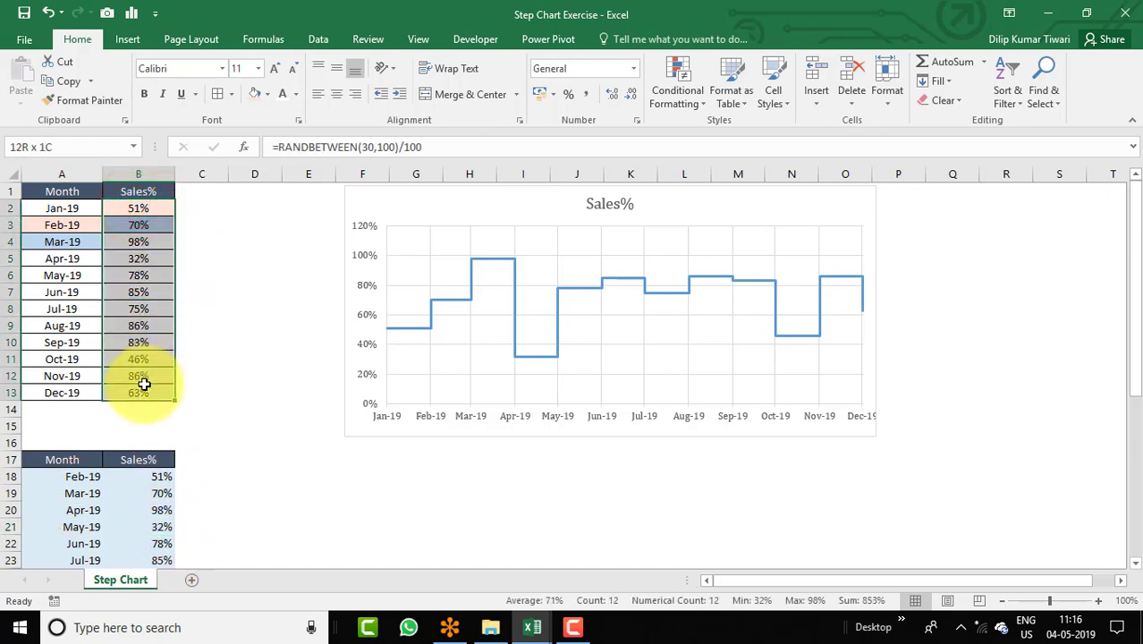
Recalculate the sheet four times to refresh the random Sales% values and the step chart, and check the formula in B2
click(264, 288)
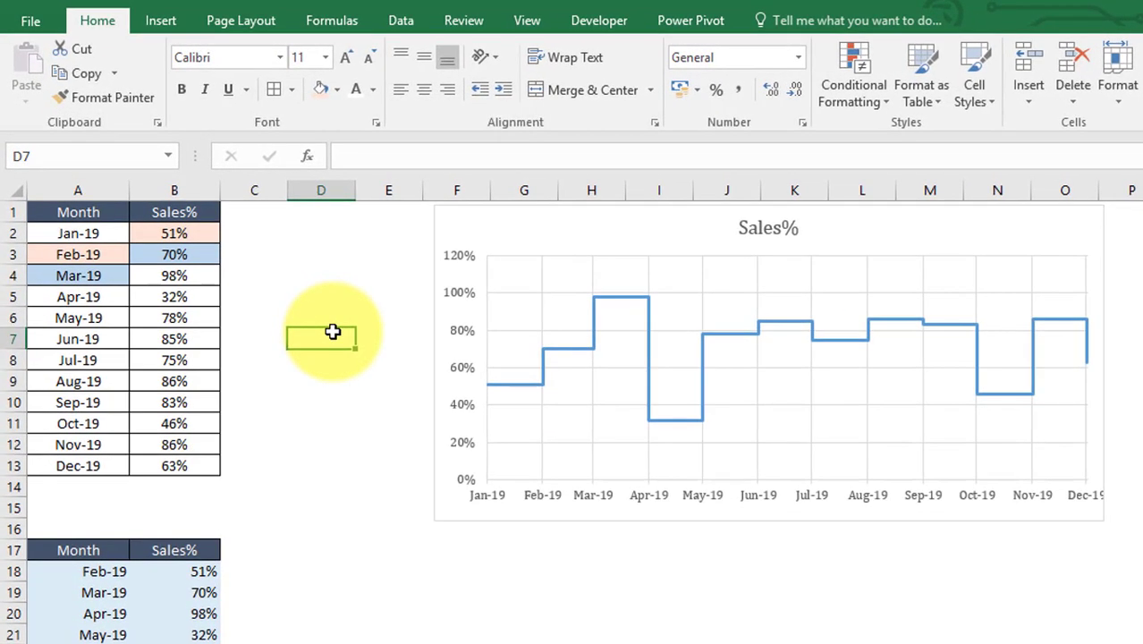
key(F9)
key(F9)
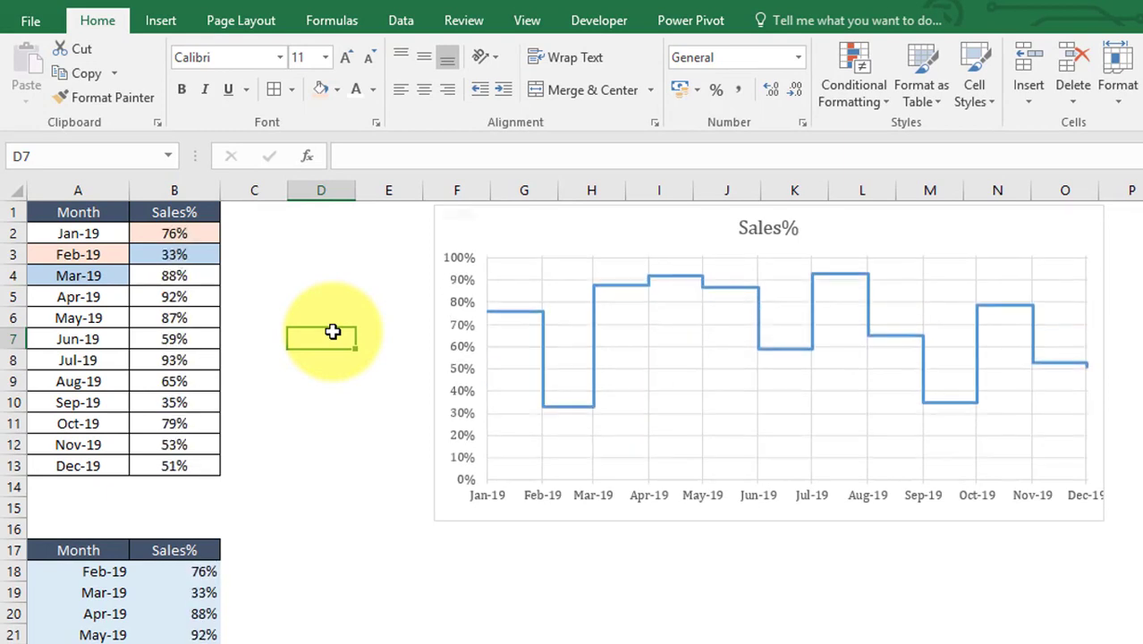
key(F9)
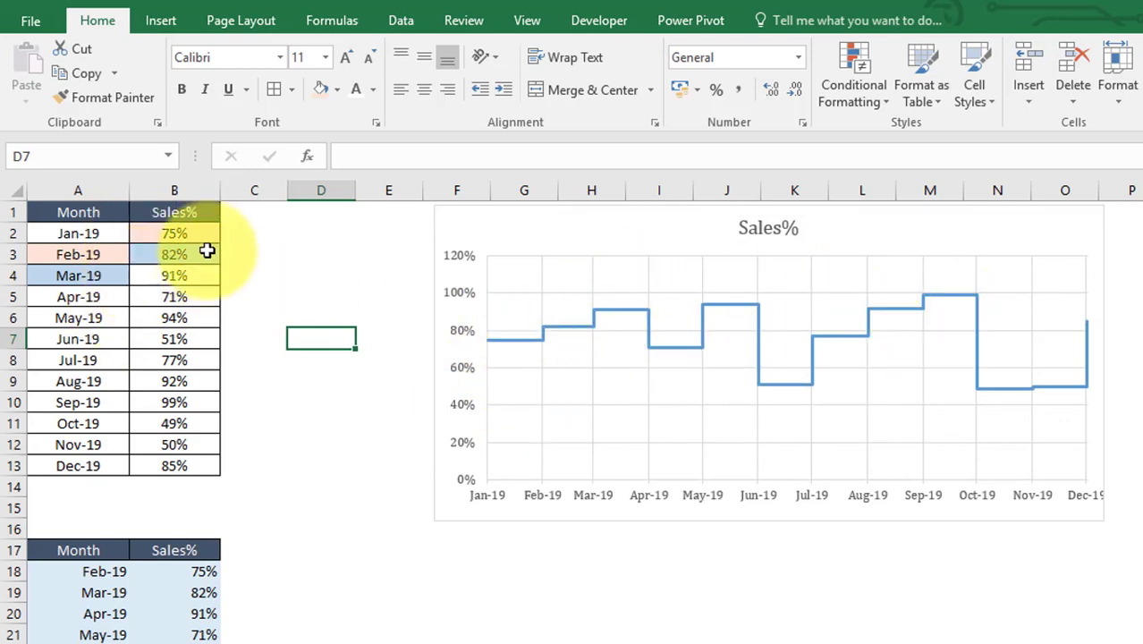
key(F9)
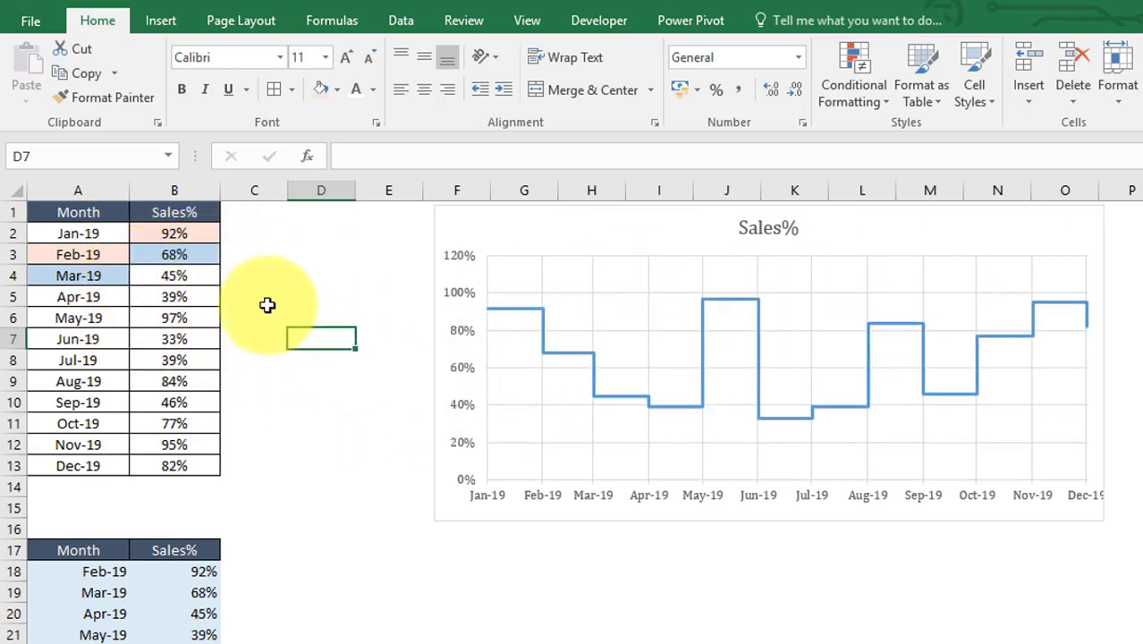
click(183, 234)
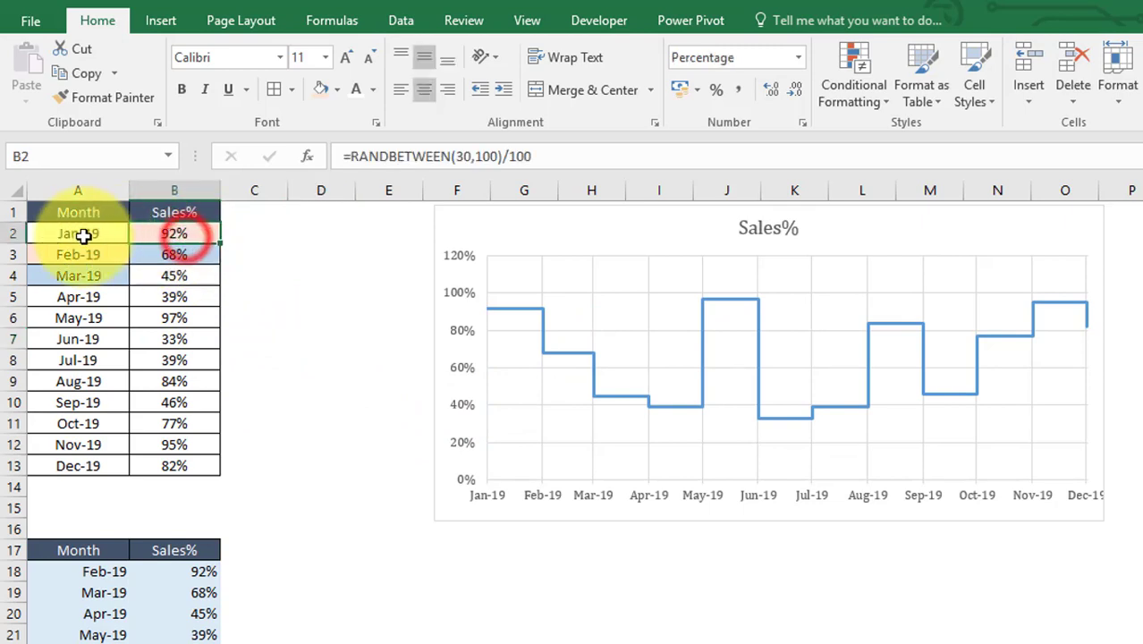
click(195, 259)
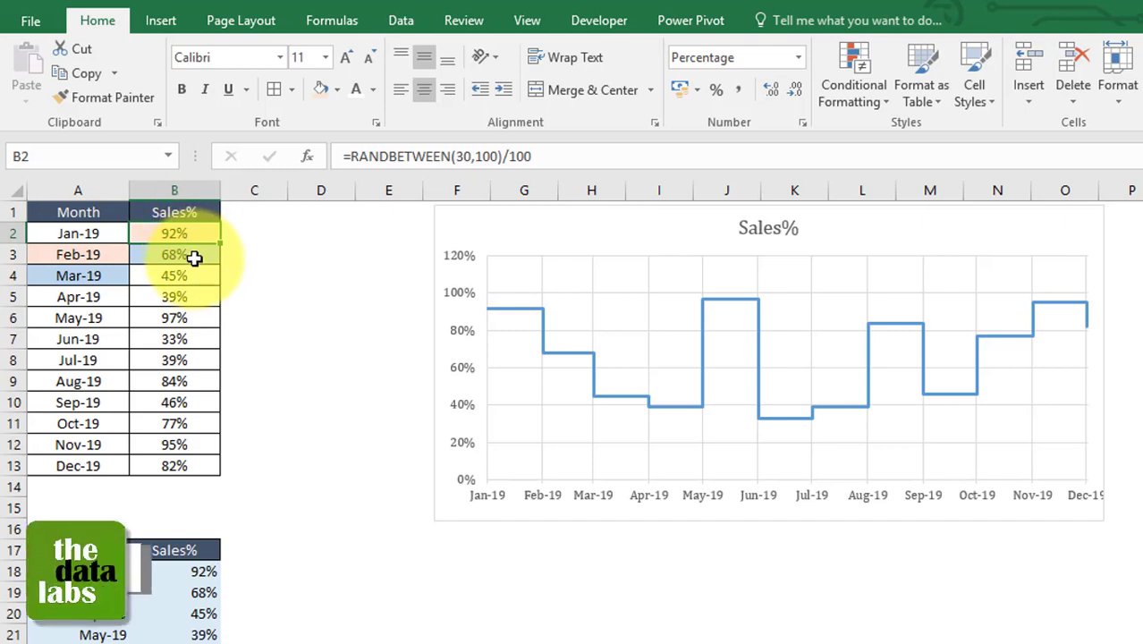